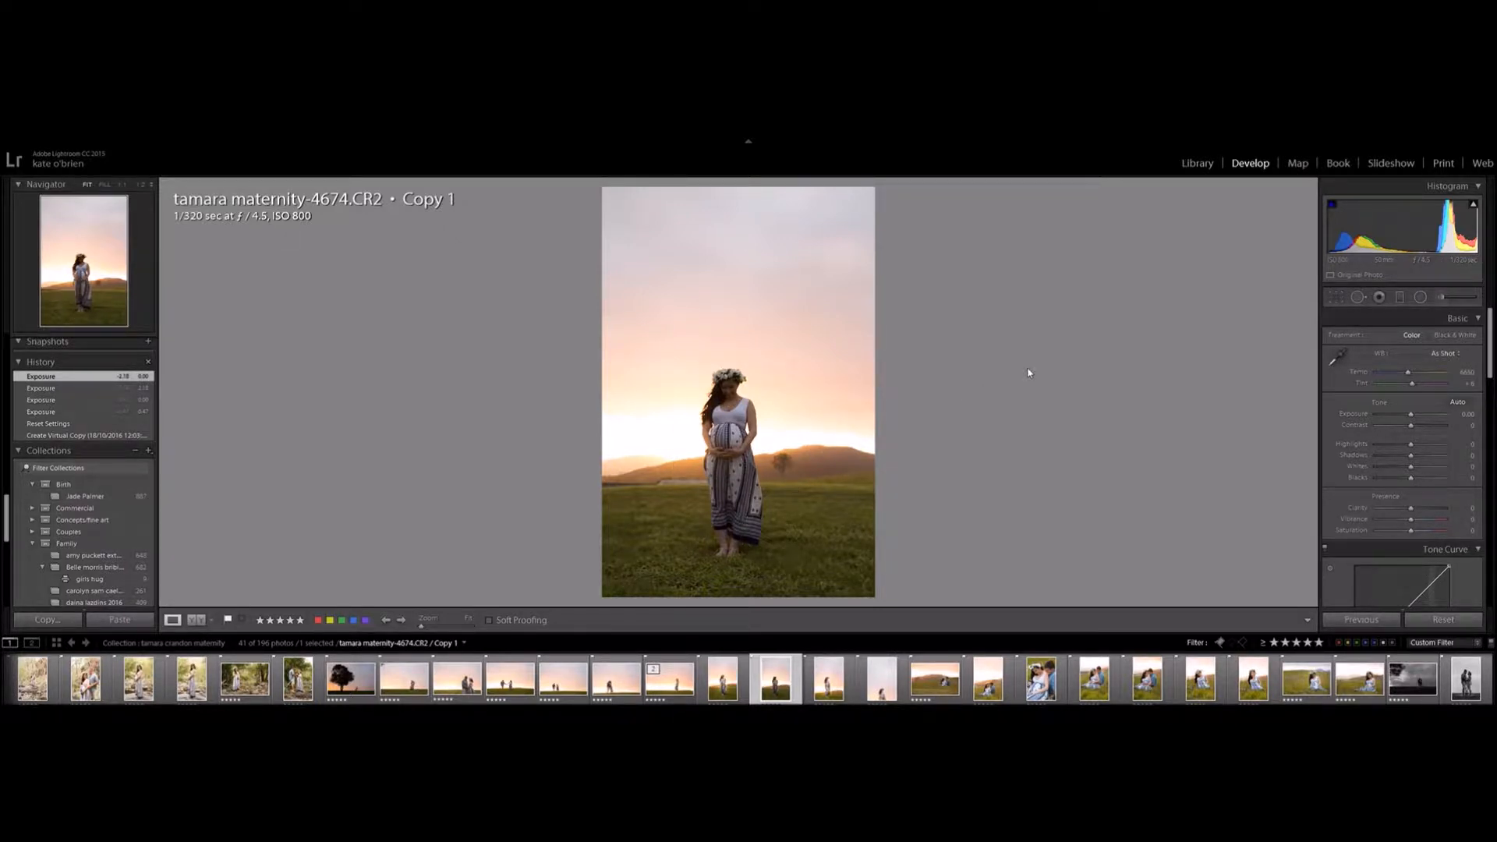
Compare the unedited virtual copy of the sunset maternity photo with its finished original.
key("Left")
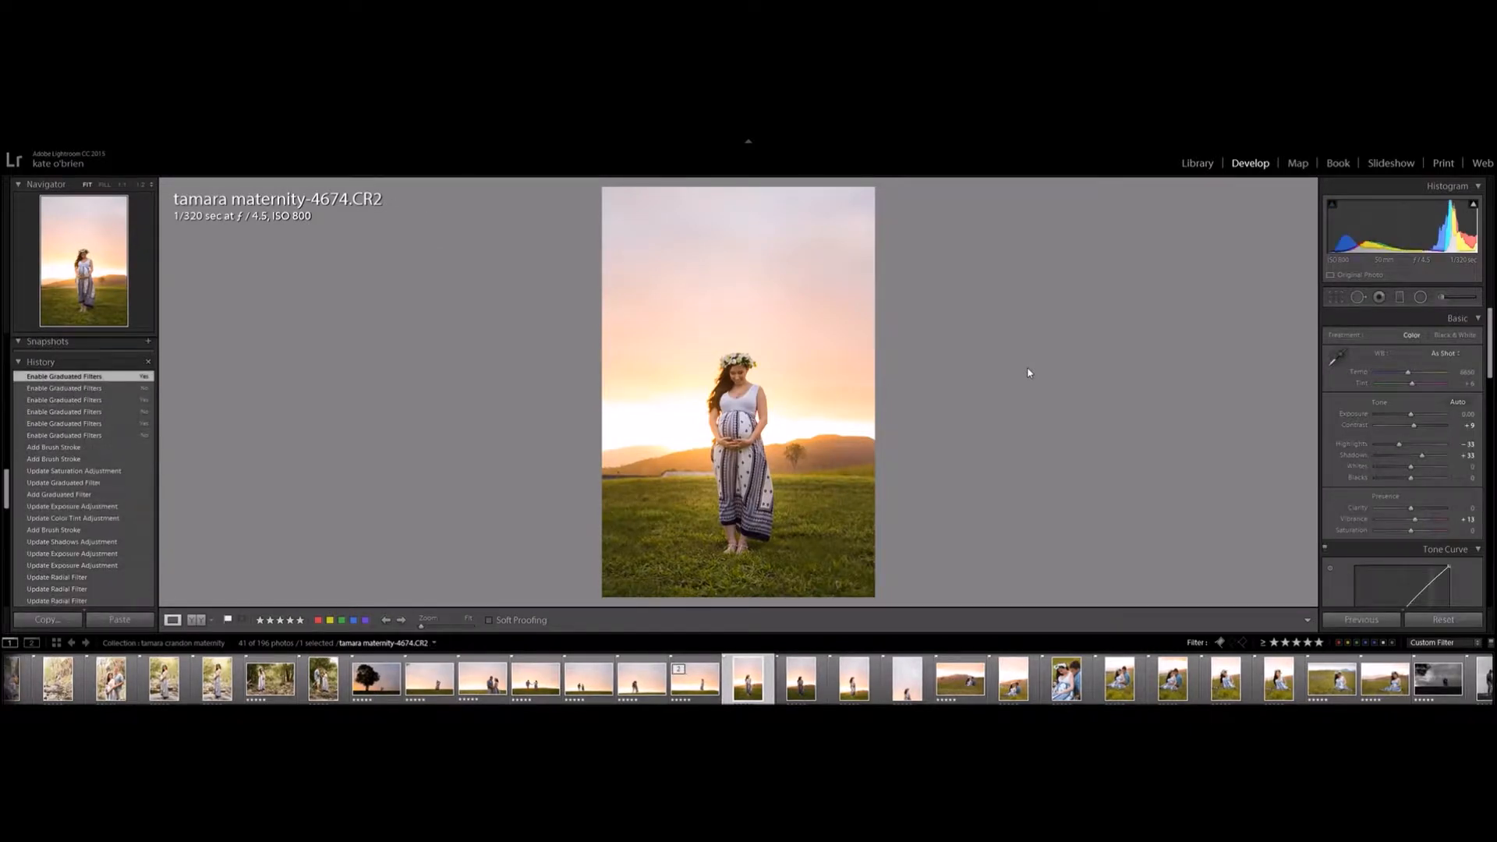
key("Right")
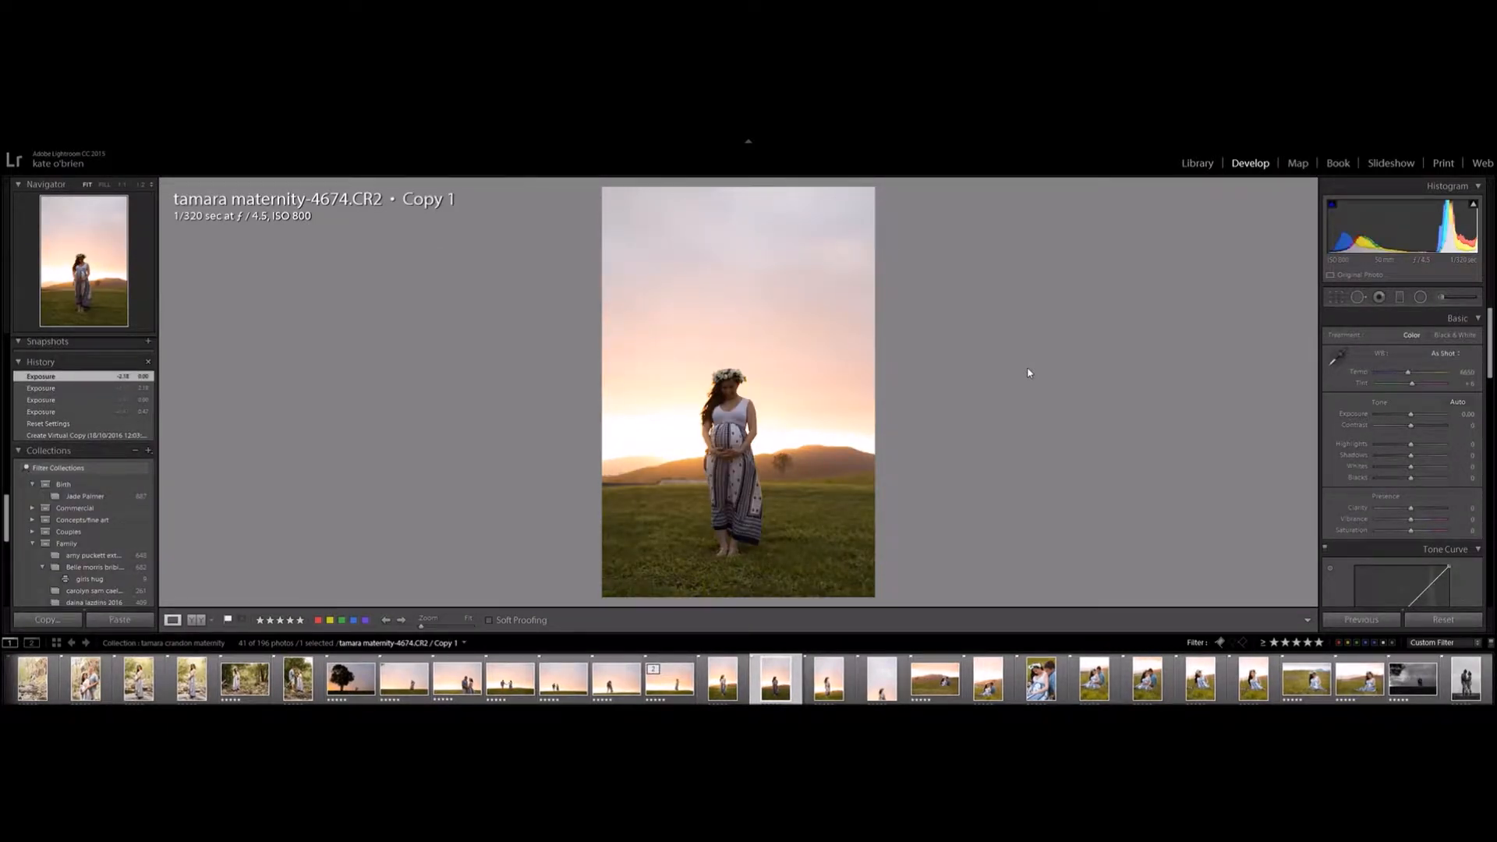
key("Left")
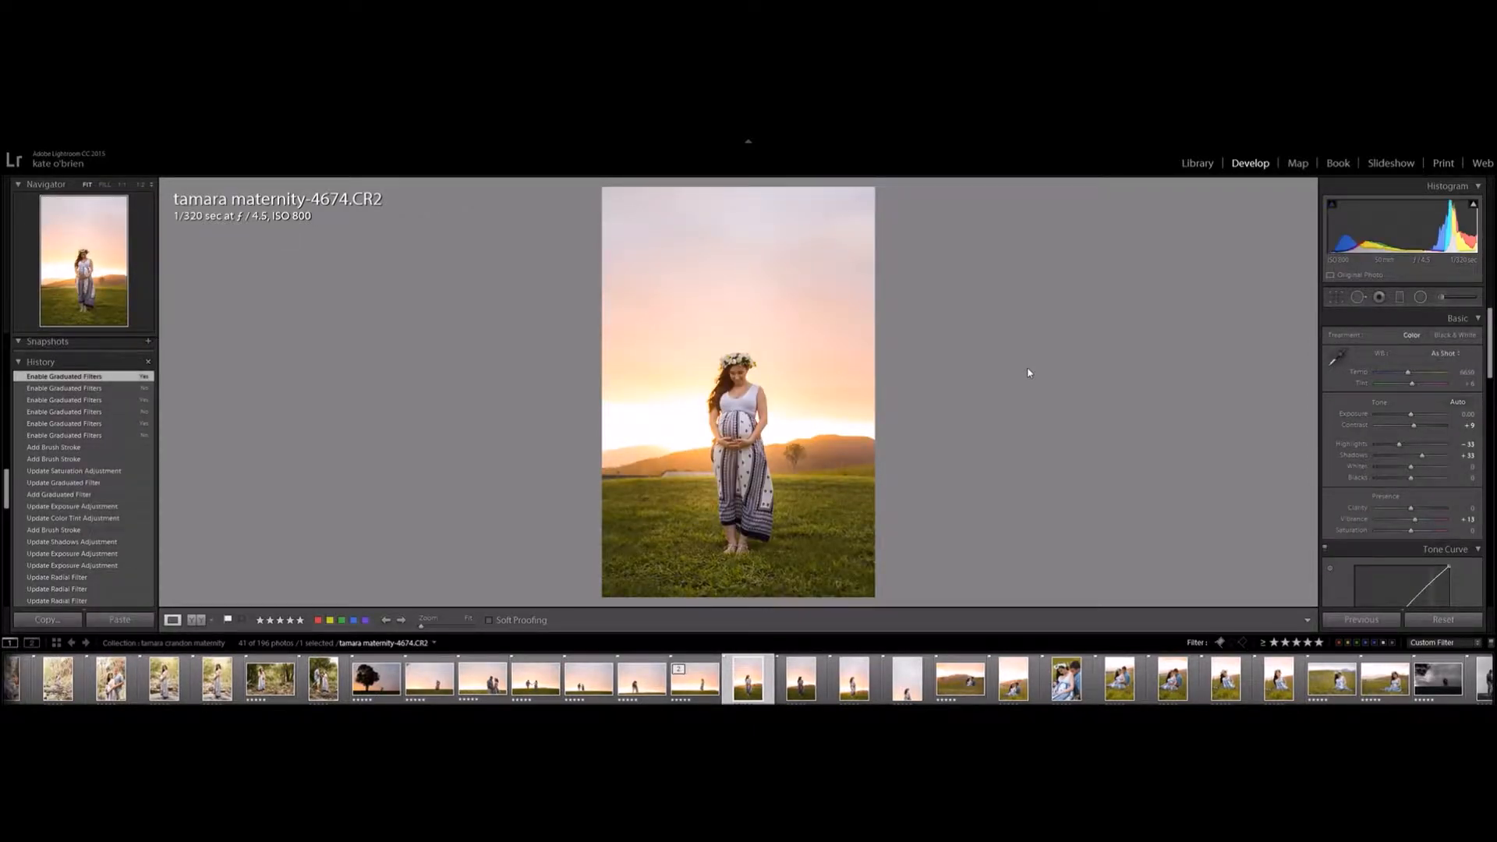
key("Right")
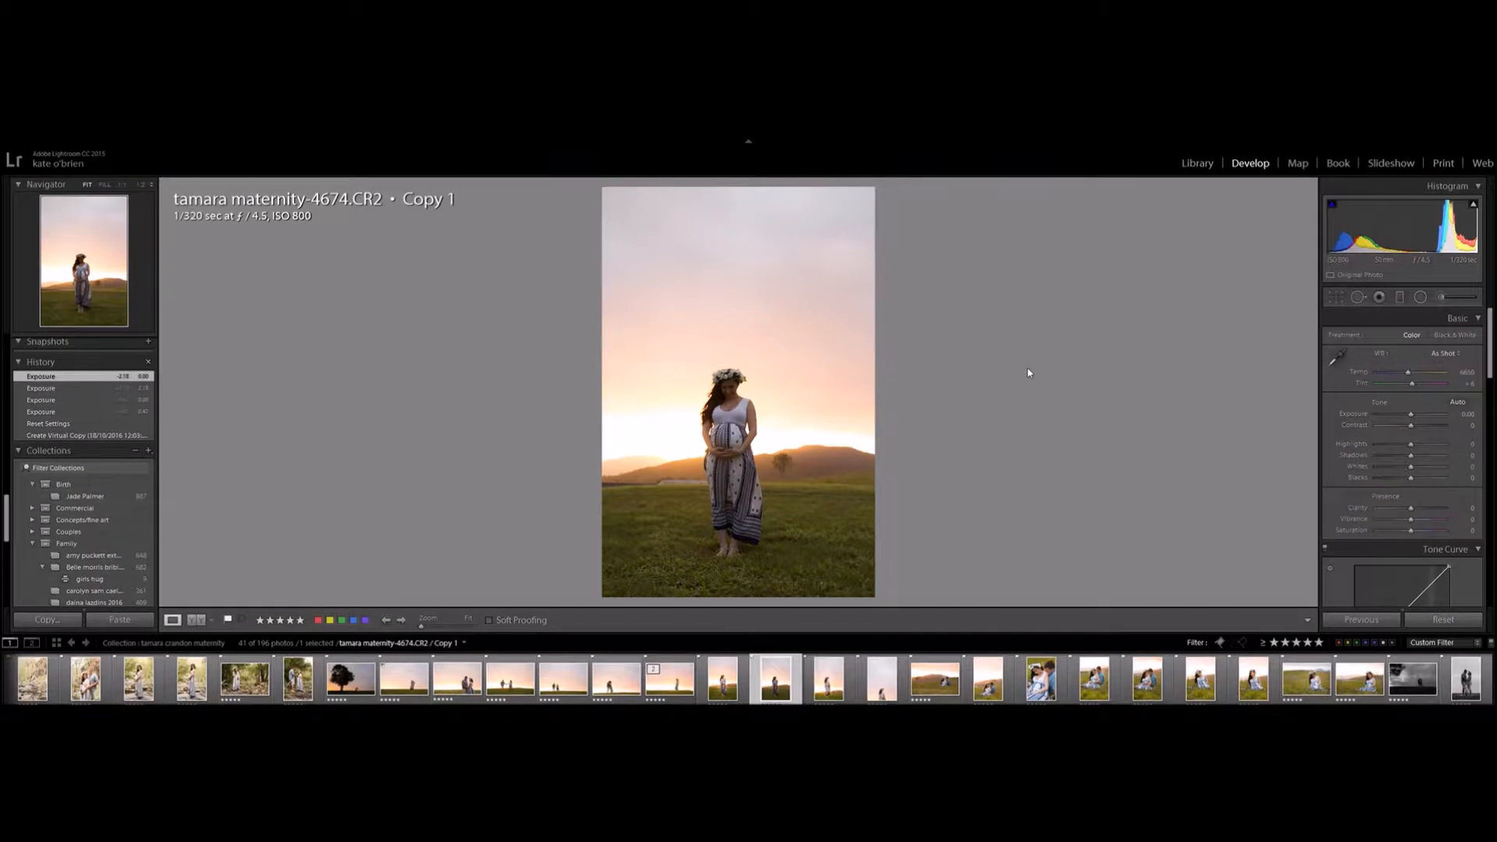
key("Right")
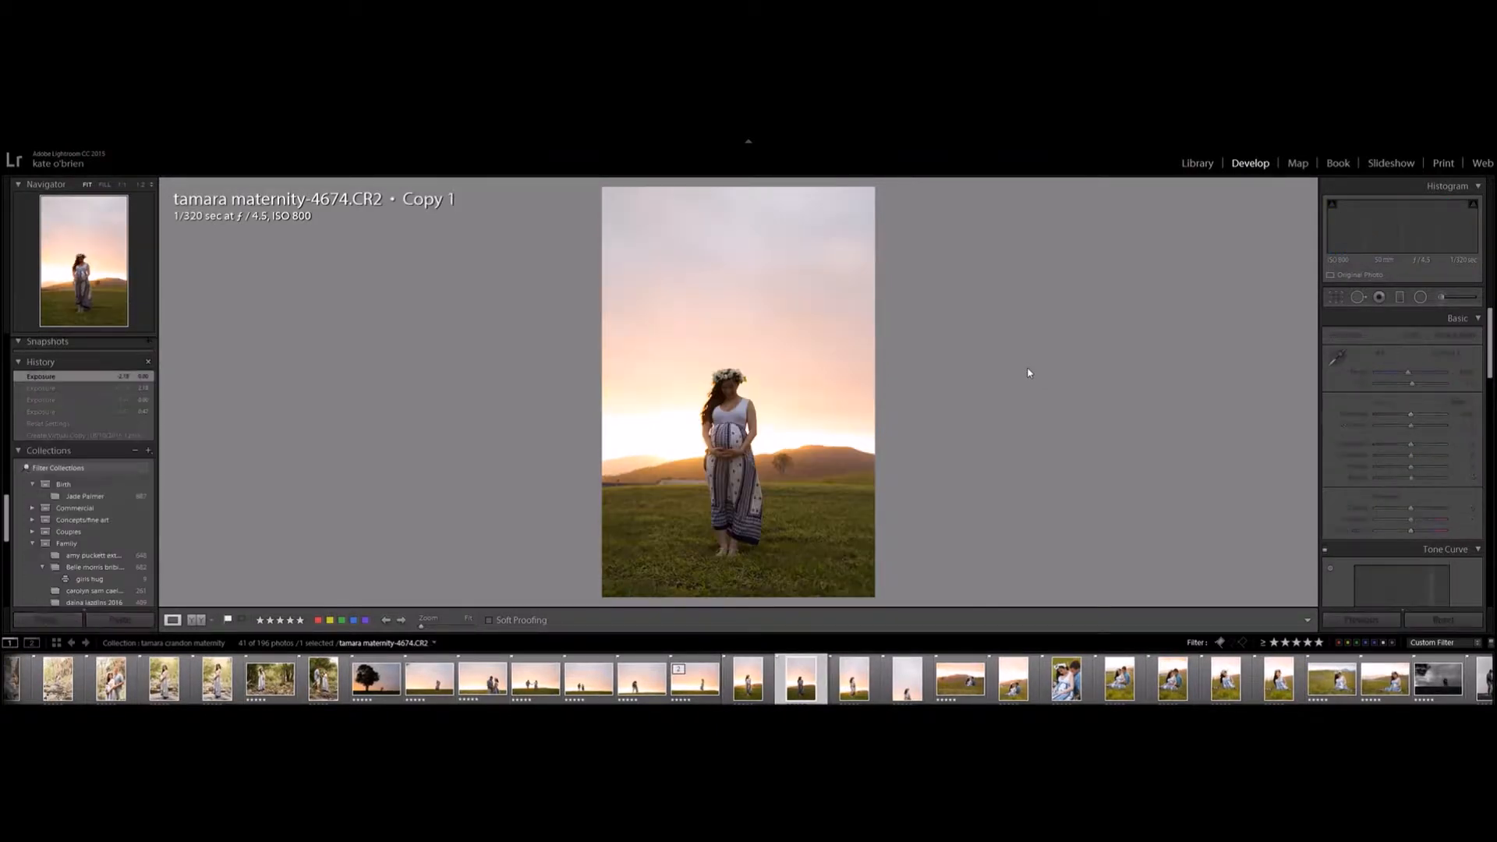
key("Left")
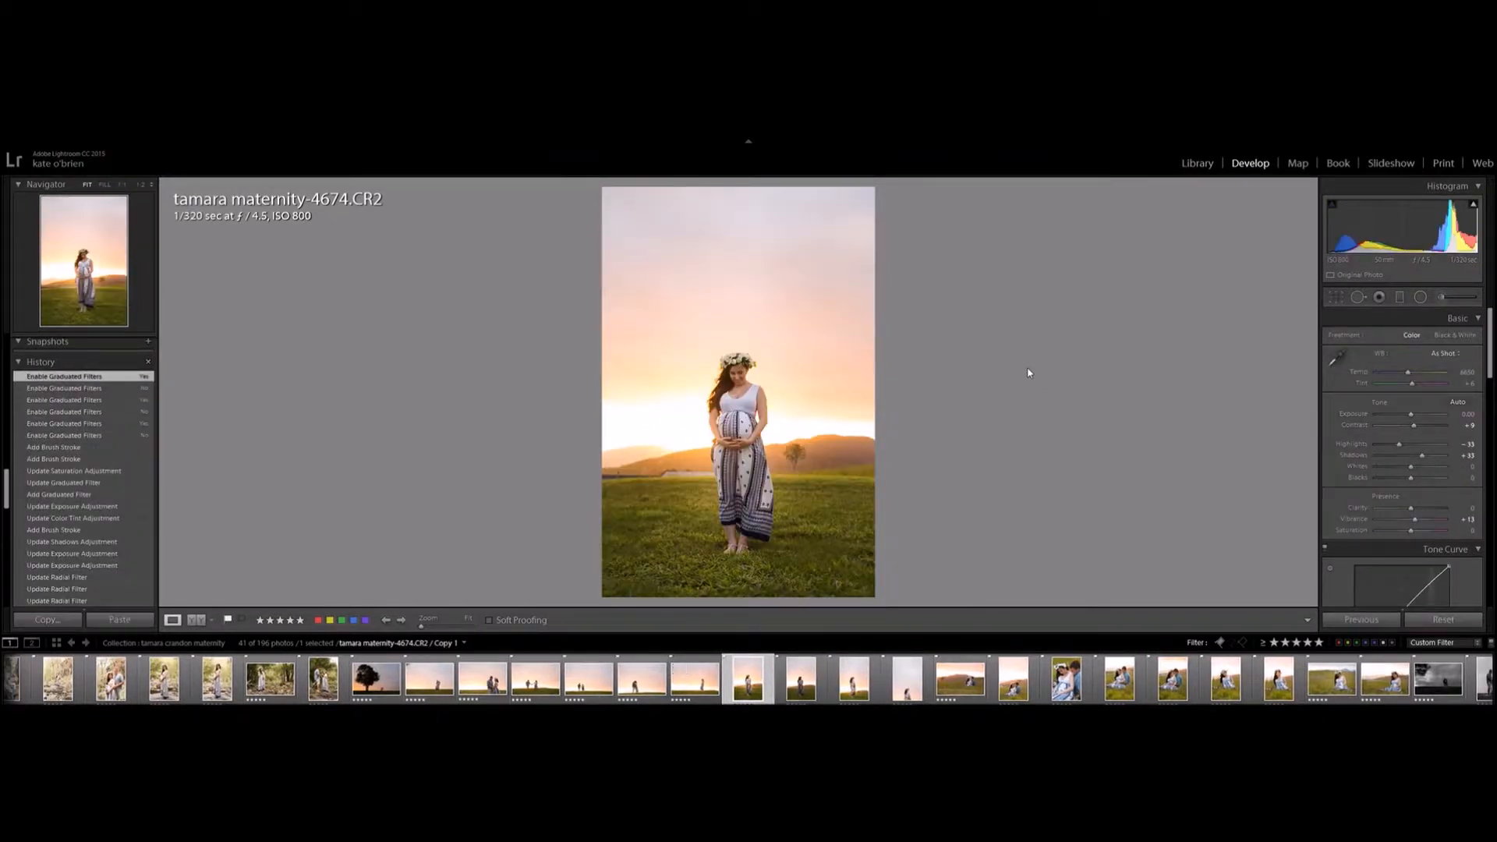
key("Right")
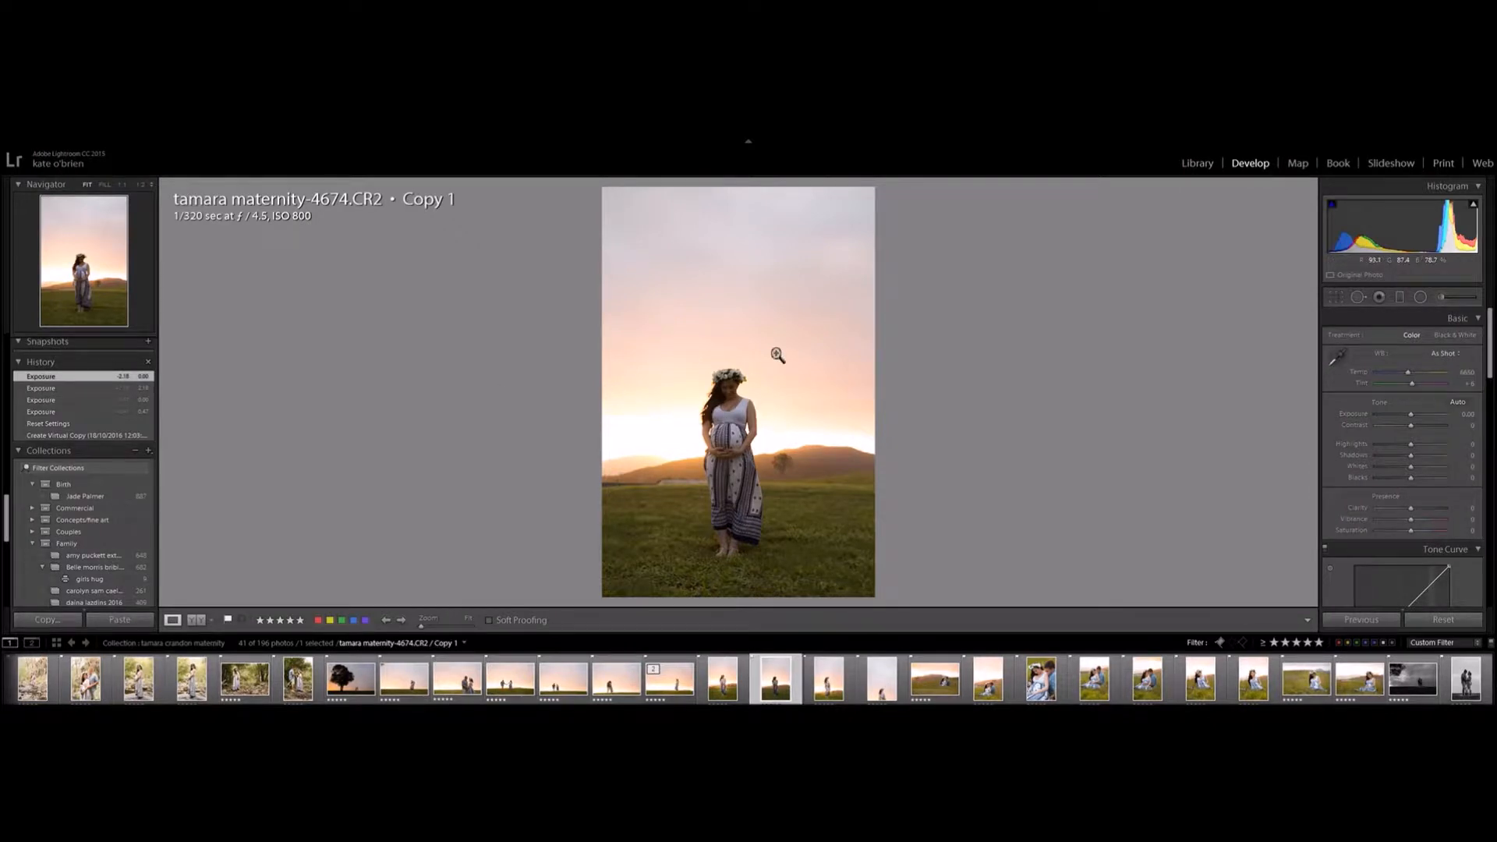
Try brightening the virtual copy with Exposure and with Shadows, resetting each to its default.
left_click_drag(1411, 414, 1432, 419)
double_click(1362, 410)
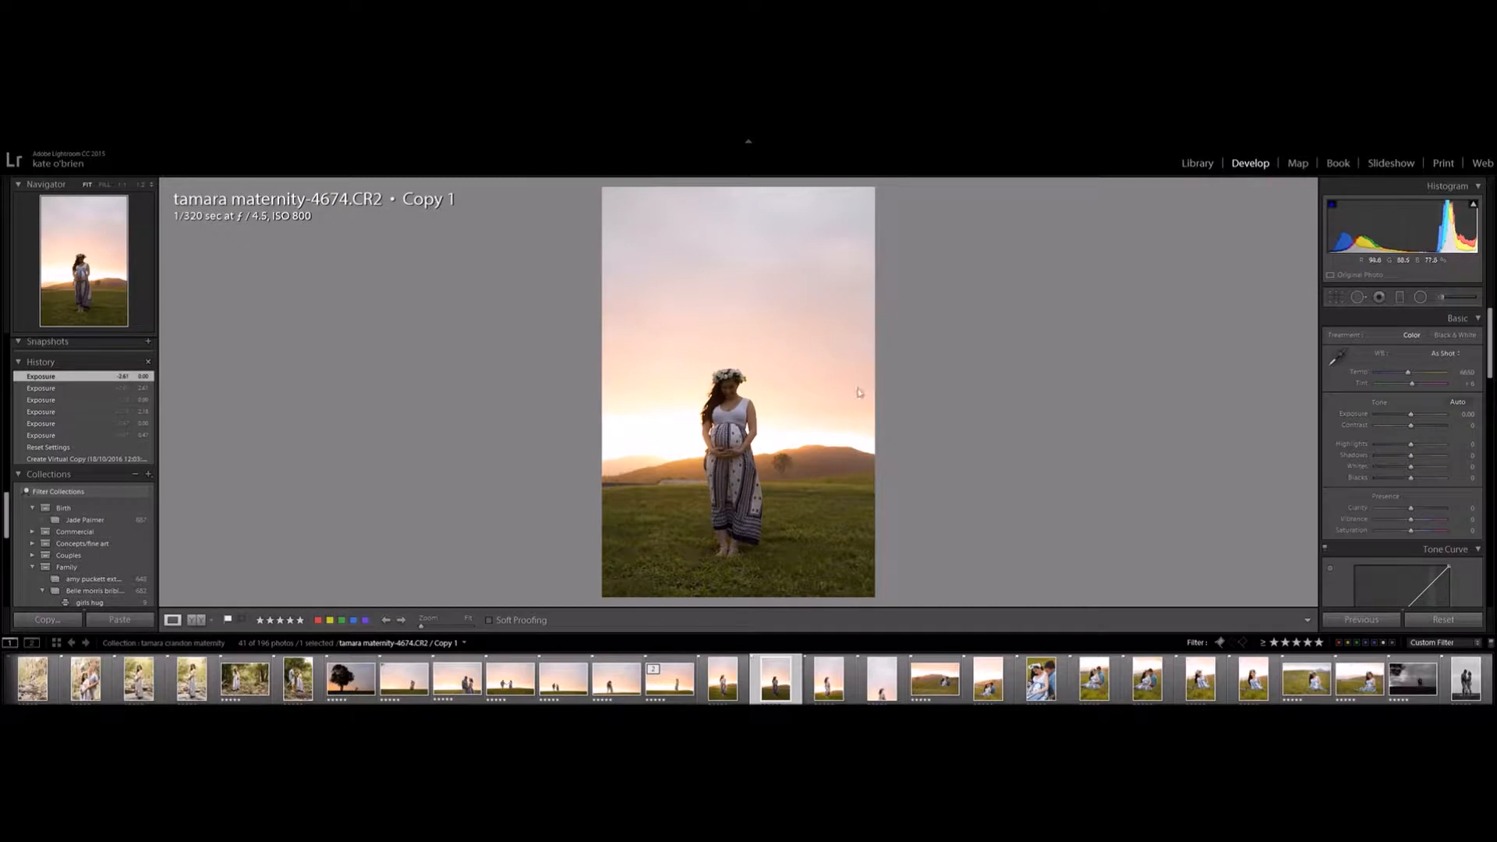
left_click(1429, 457)
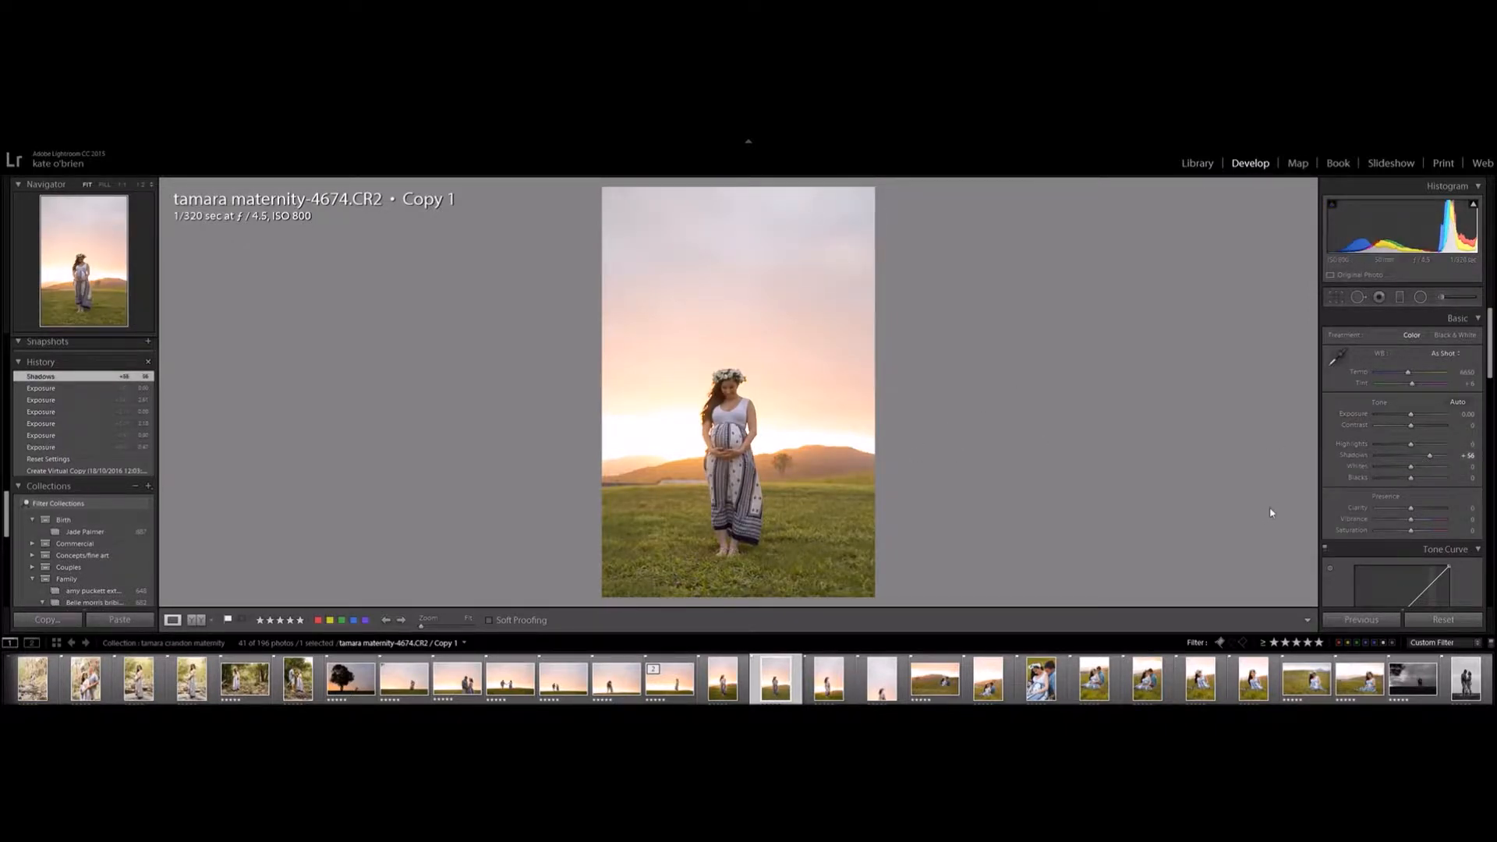
double_click(1363, 457)
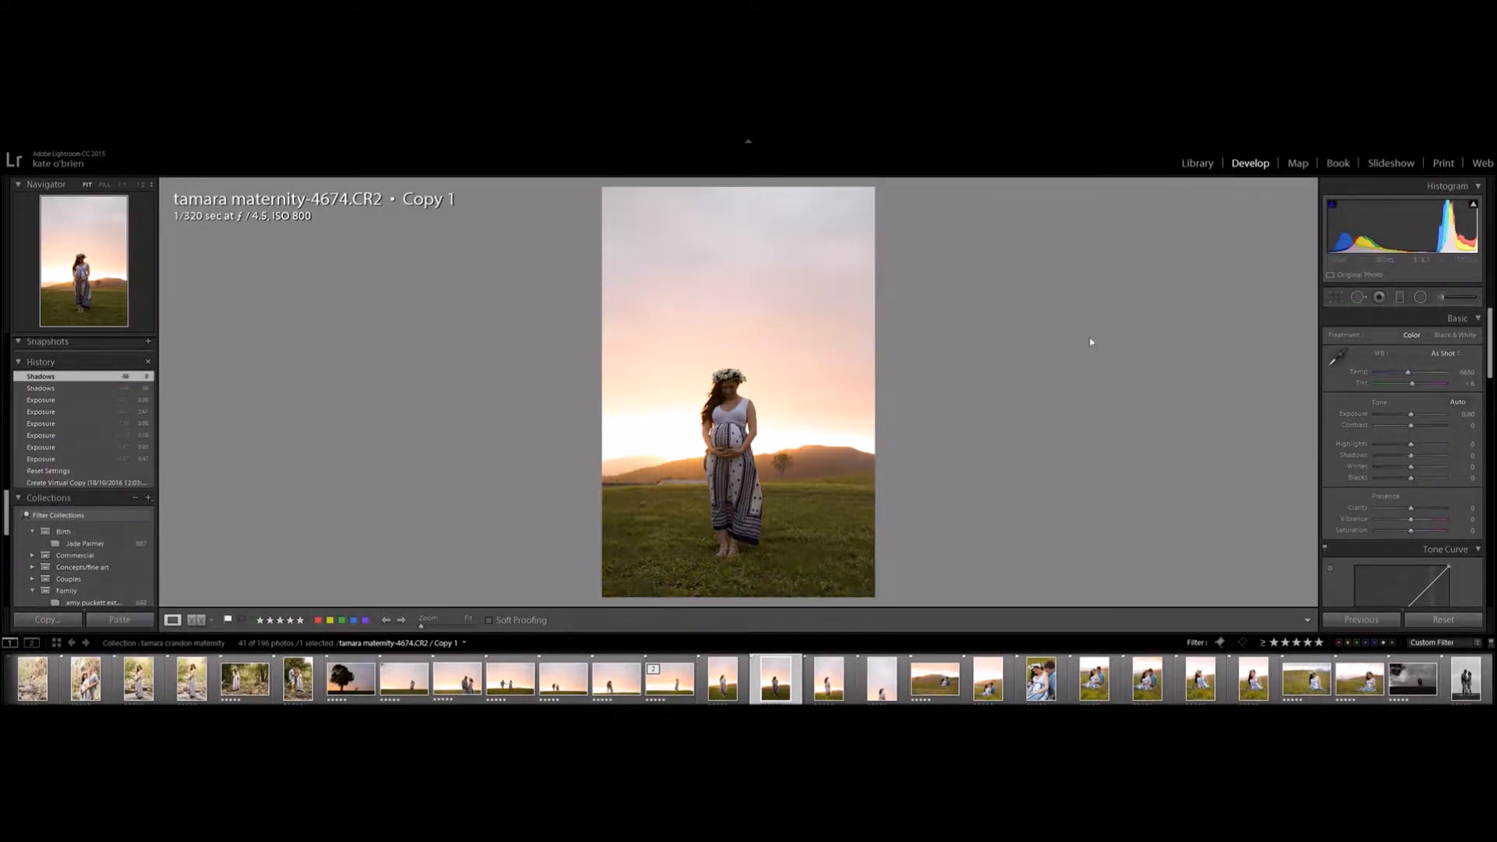
left_click(1491, 358)
left_click(1488, 387)
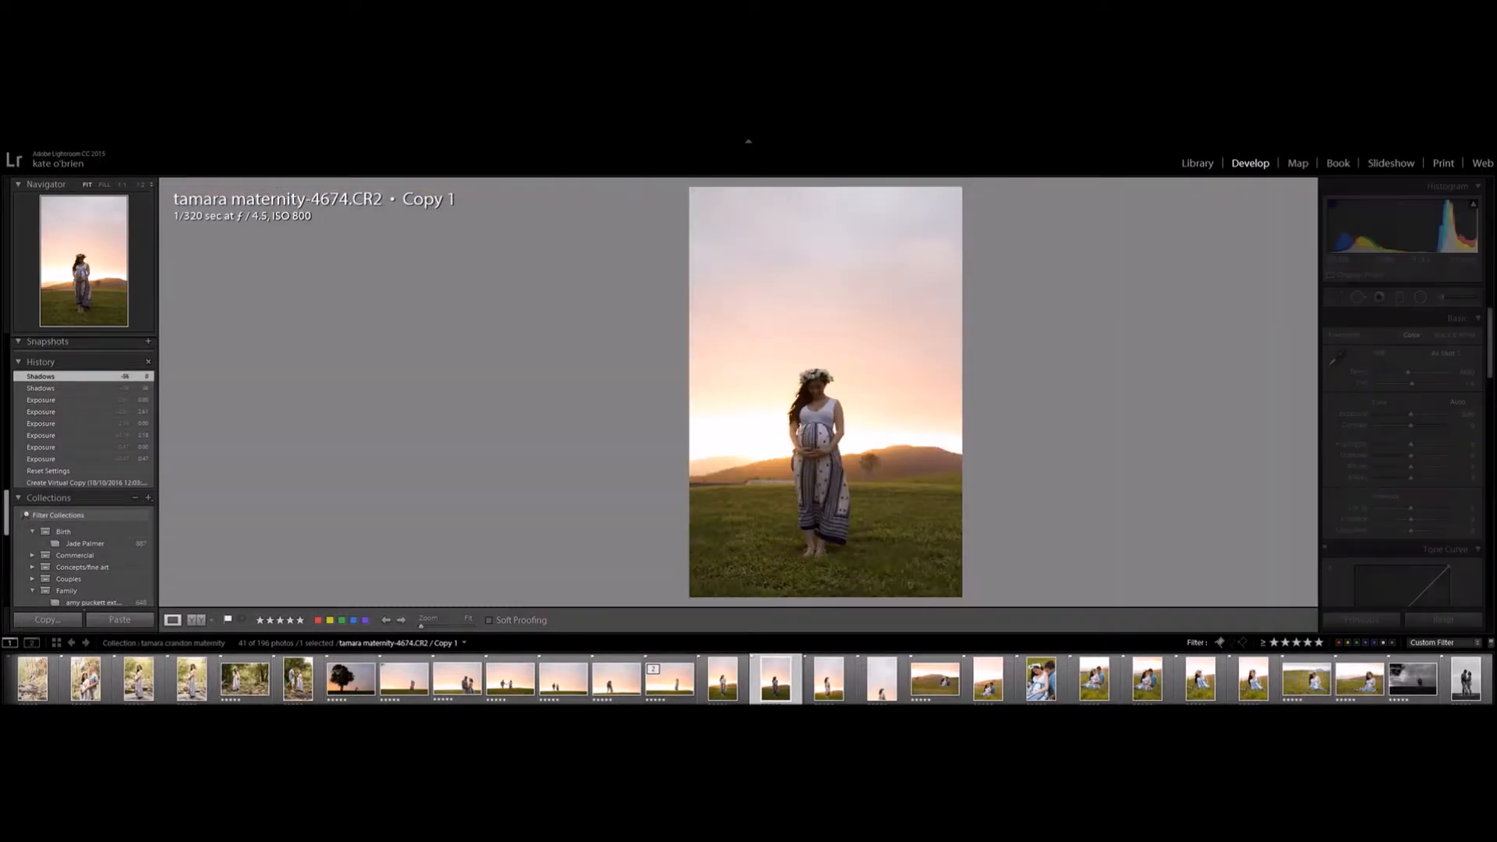
scroll(1488, 384, "down", 2)
scroll(1488, 384, "up", 2)
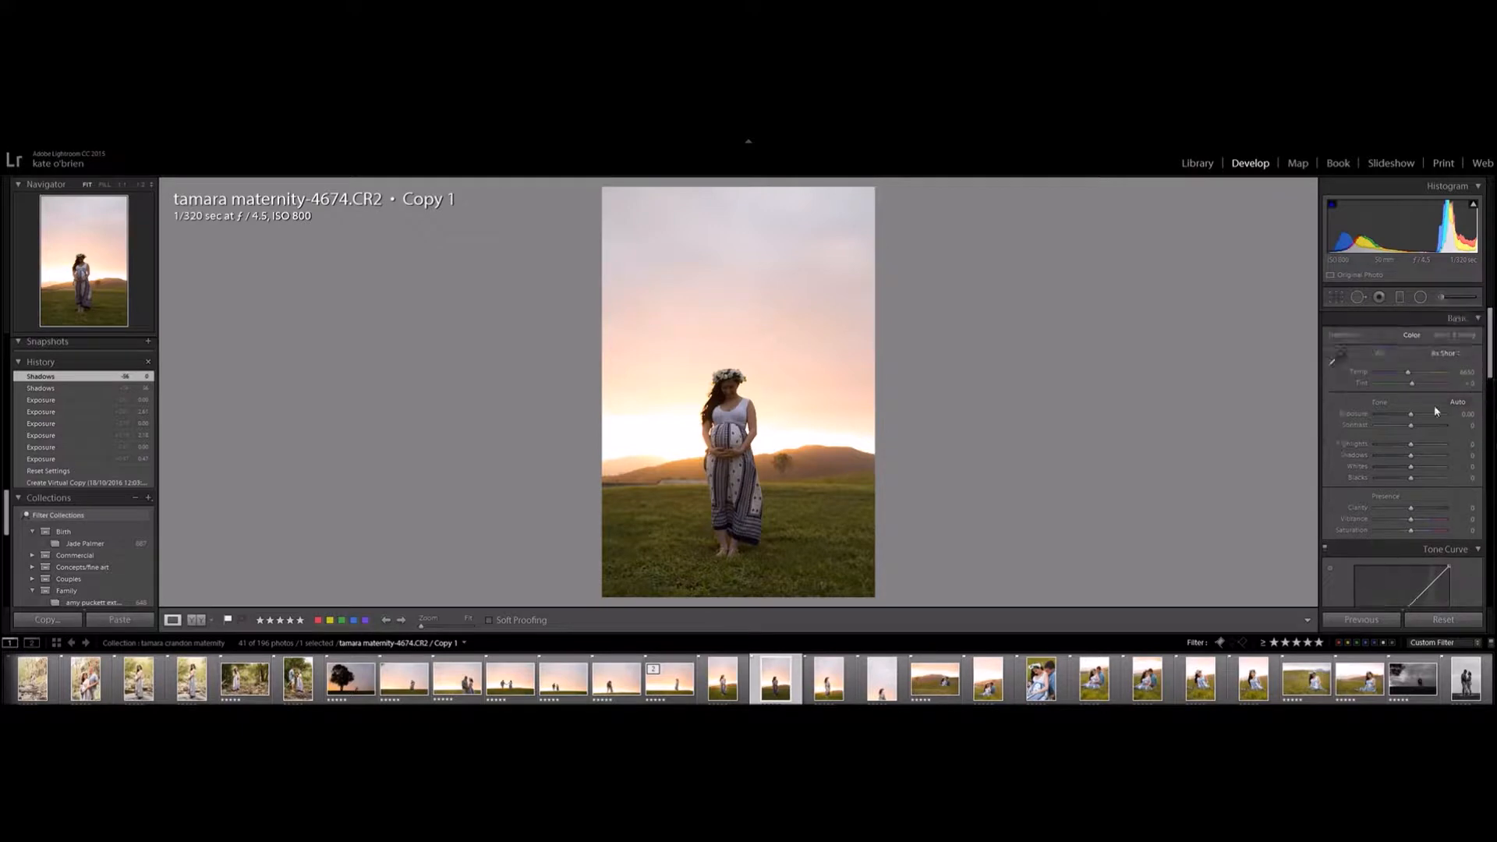
Try global Exposure, Contrast, Highlights and Shadows adjustments, and reset all four to their defaults.
left_click_drag(1412, 419, 1409, 458)
double_click(1360, 417)
double_click(1359, 424)
double_click(1362, 447)
double_click(1365, 456)
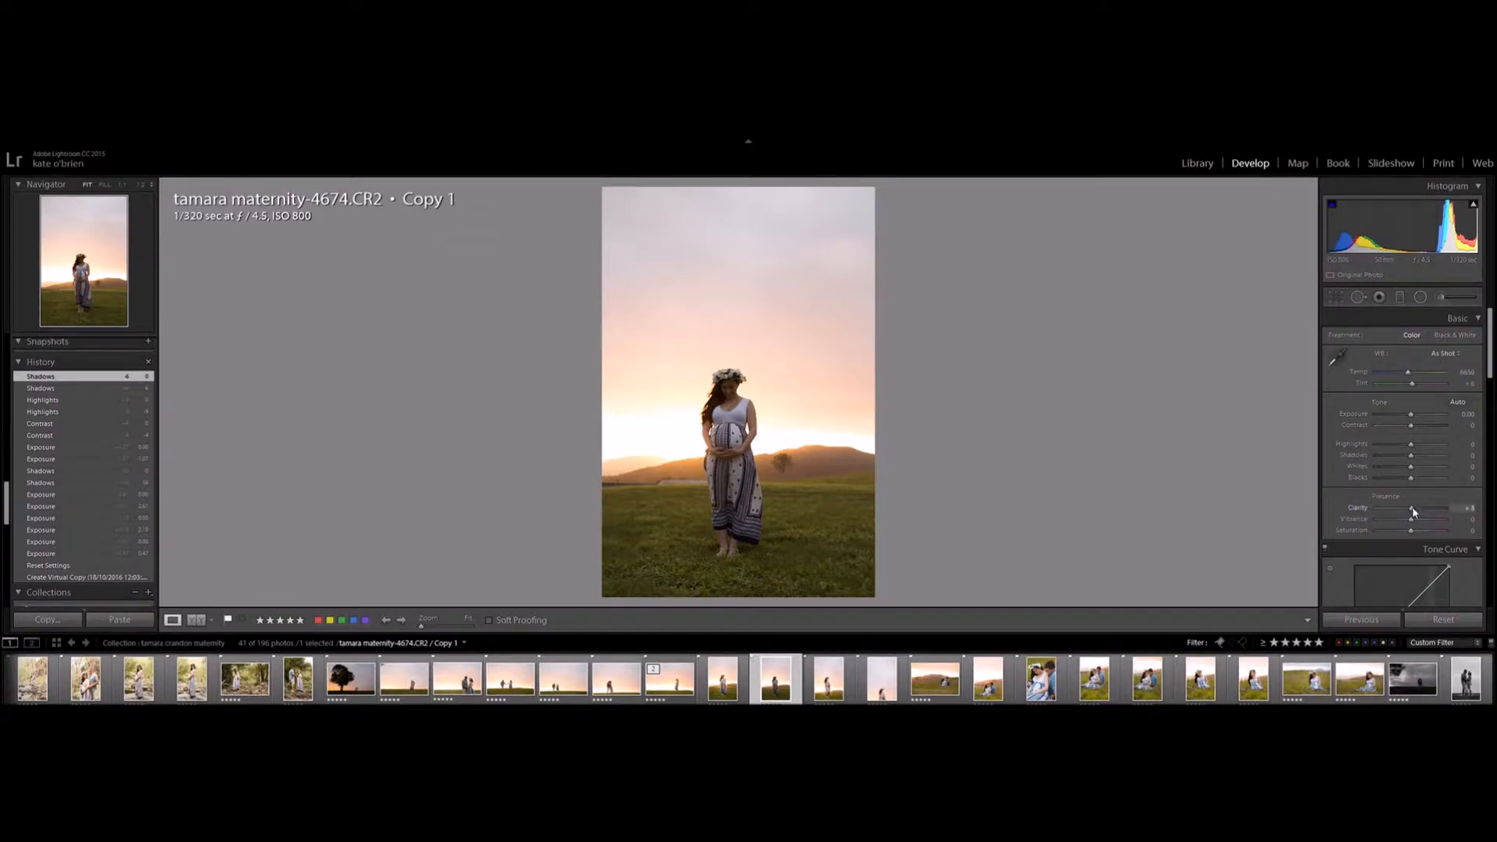
Try Clarity, Saturation and Vibrance adjustments on the photo and reset all three to their defaults.
left_click_drag(1414, 512, 1438, 530)
double_click(1362, 510)
double_click(1363, 533)
double_click(1364, 518)
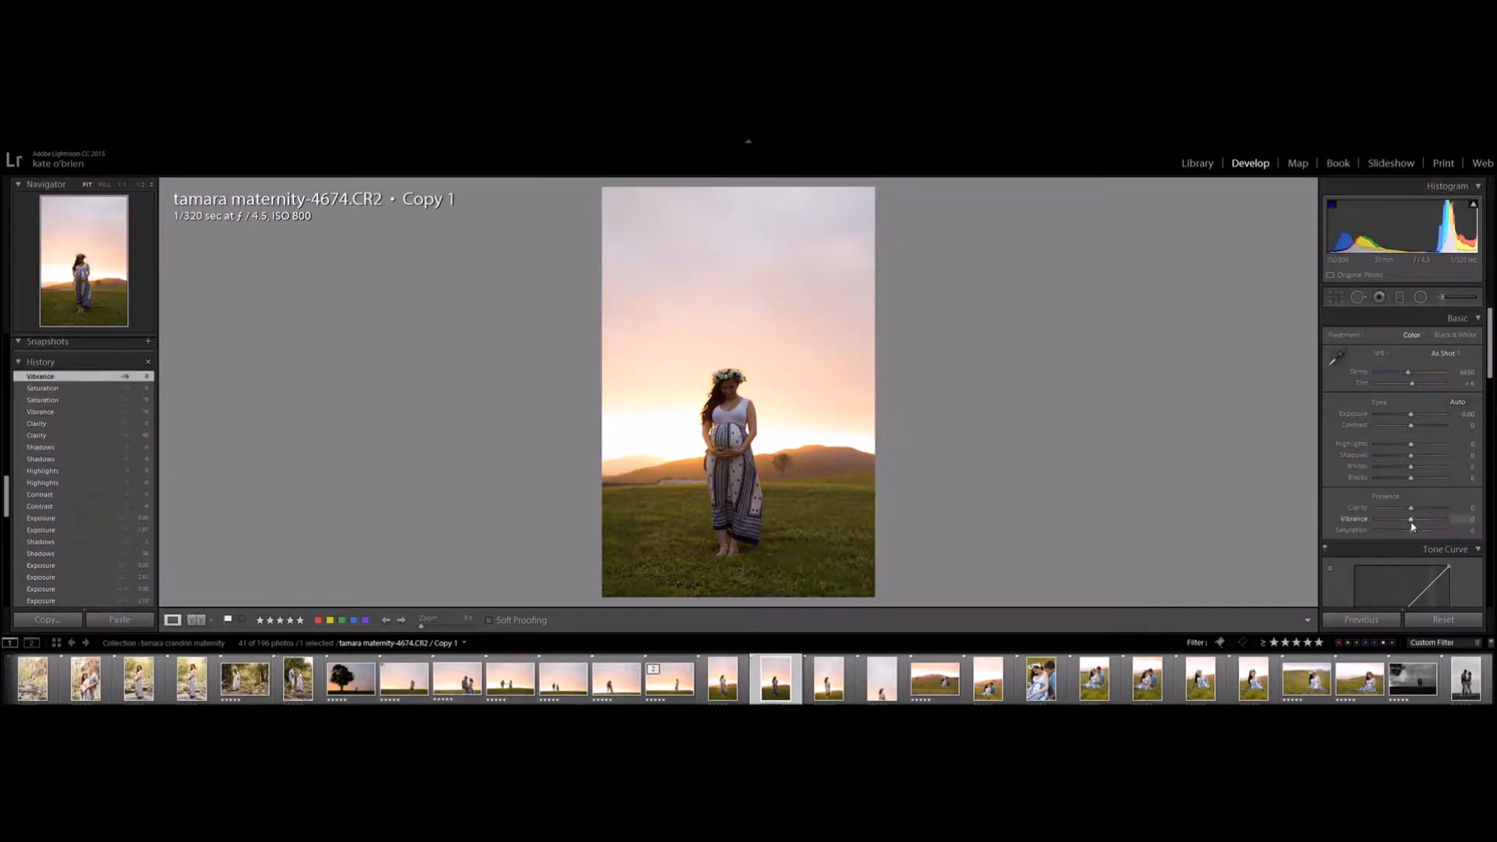
left_click_drag(1421, 525, 1414, 525)
double_click(1358, 520)
double_click(1363, 519)
Hide the module picker to give the photo more room.
left_click_drag(1490, 368, 1491, 396)
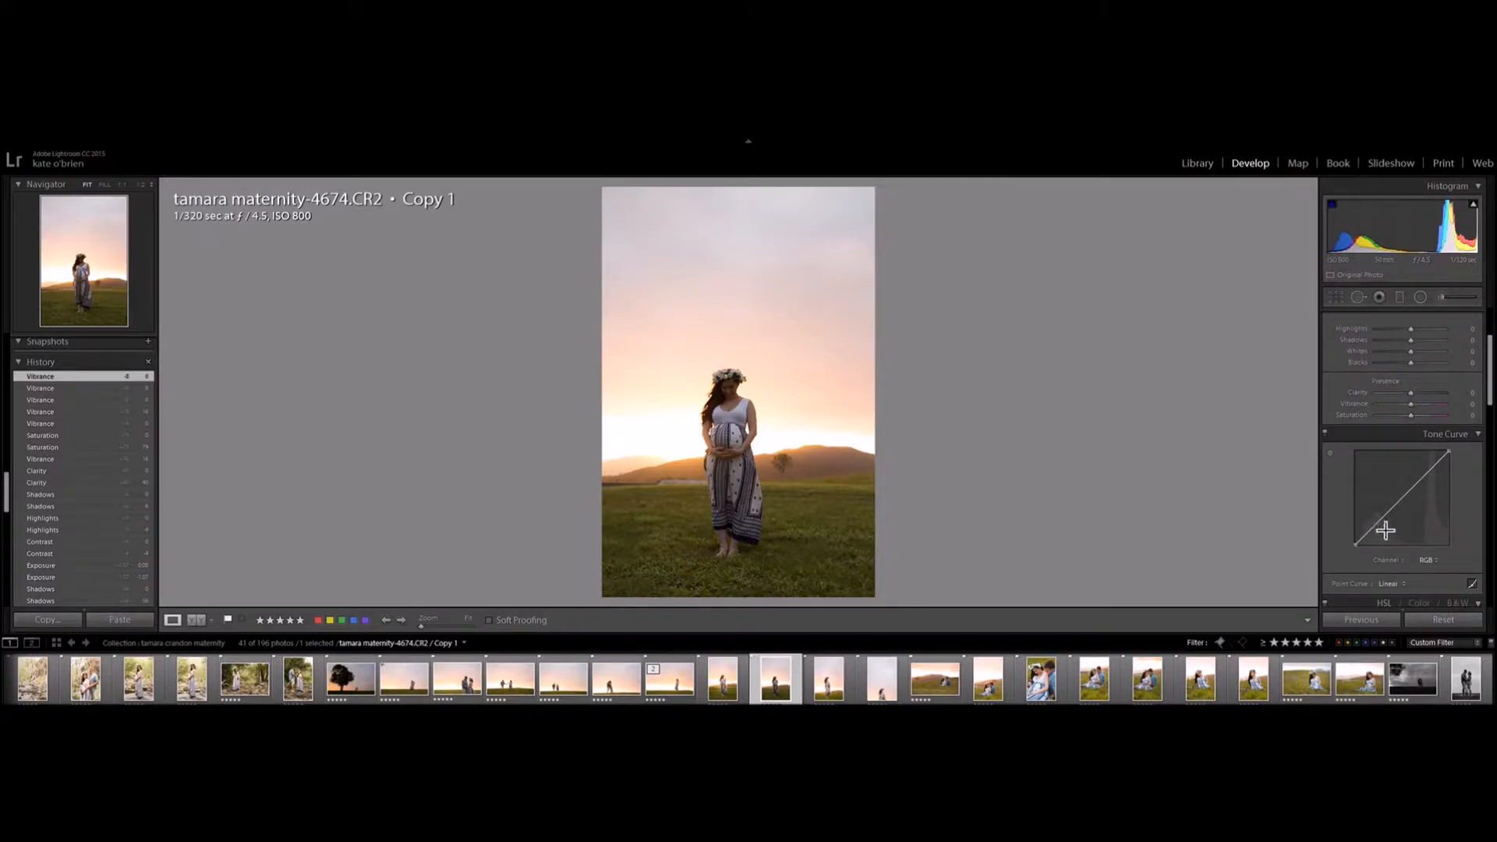
left_click_drag(1490, 402, 1490, 374)
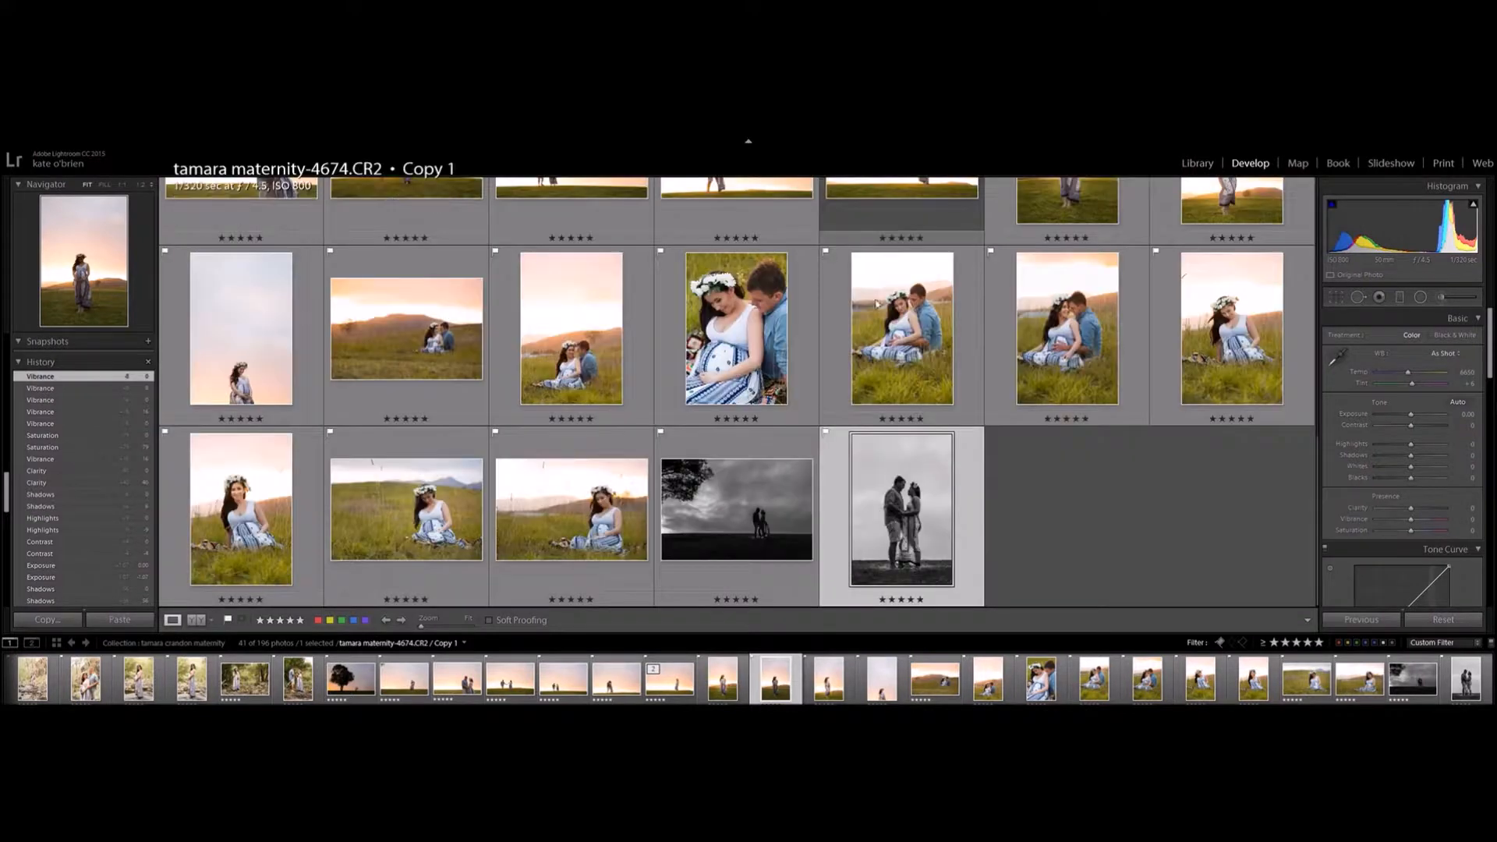
left_click(748, 142)
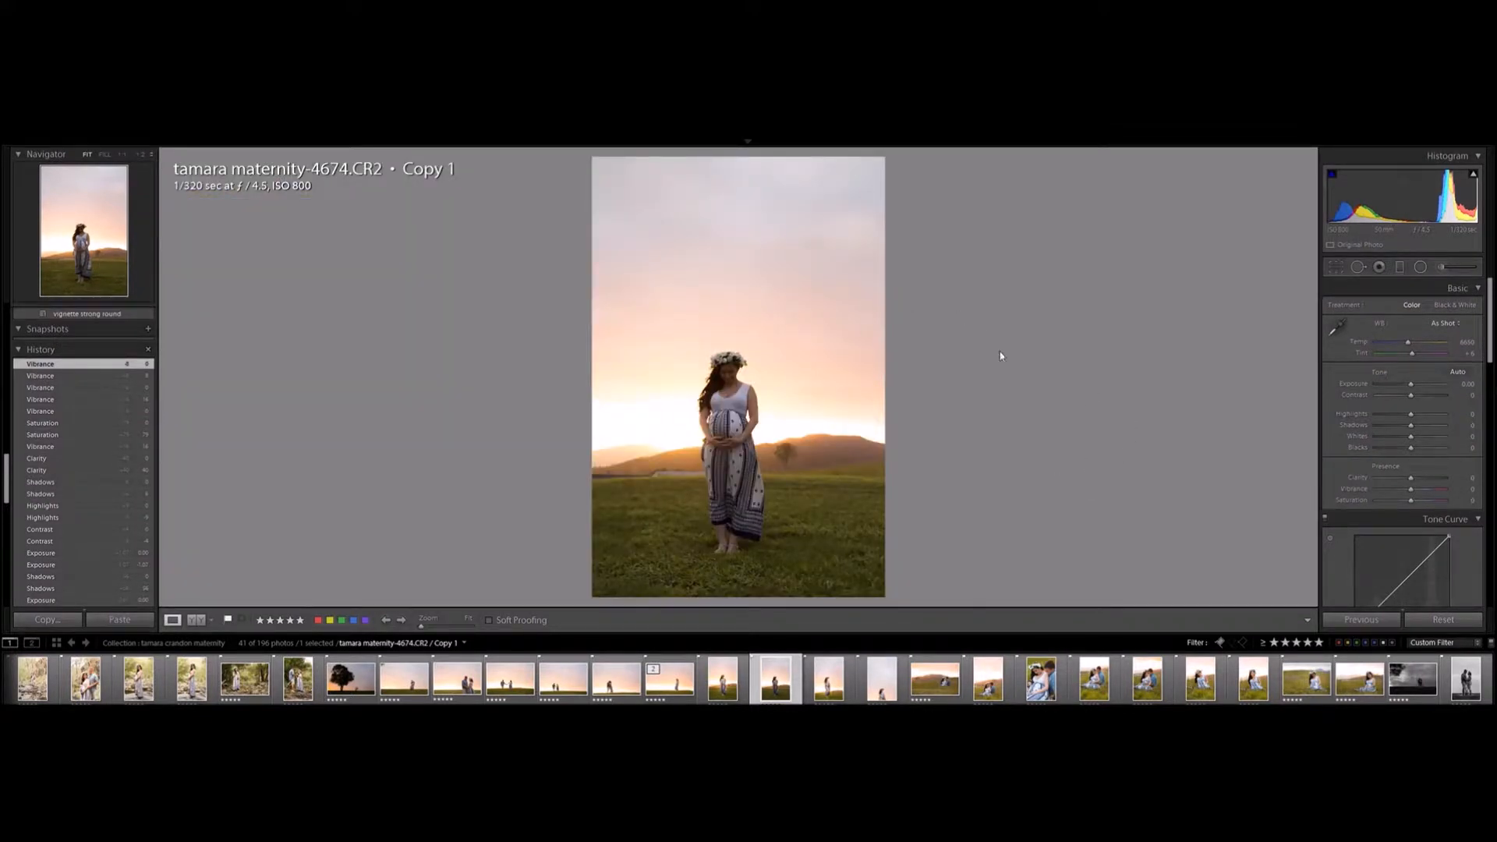
Shape the RGB point curve into a very gentle S-curve with one shadow point and one highlight point.
mouse_move(1490, 321)
left_mouse_down()
mouse_move(1491, 358)
mouse_move(1491, 321)
left_mouse_up()
left_click_drag(1491, 353, 1491, 385)
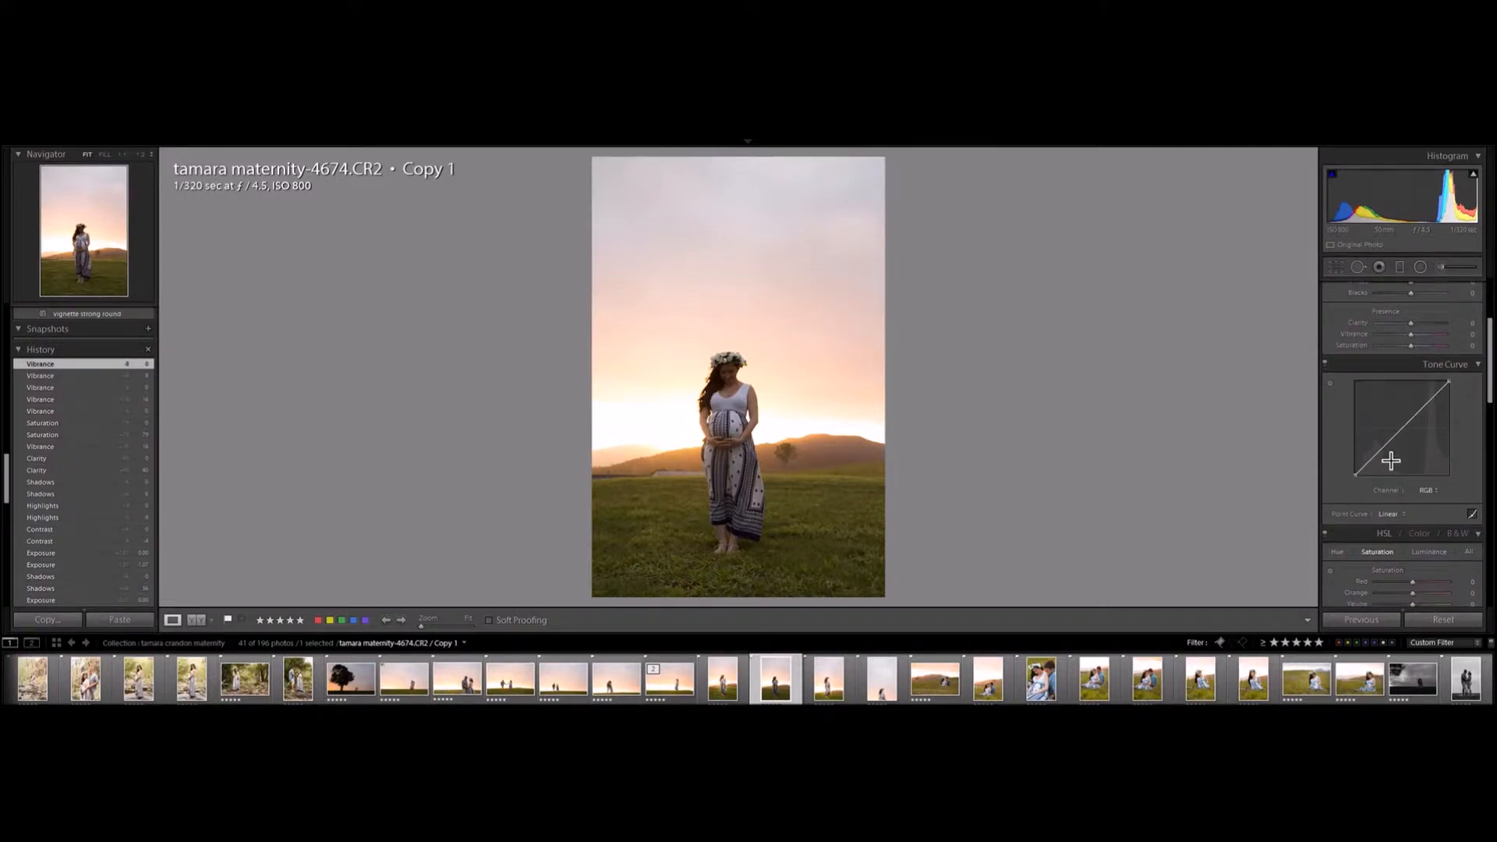
left_click_drag(1387, 454, 1418, 419)
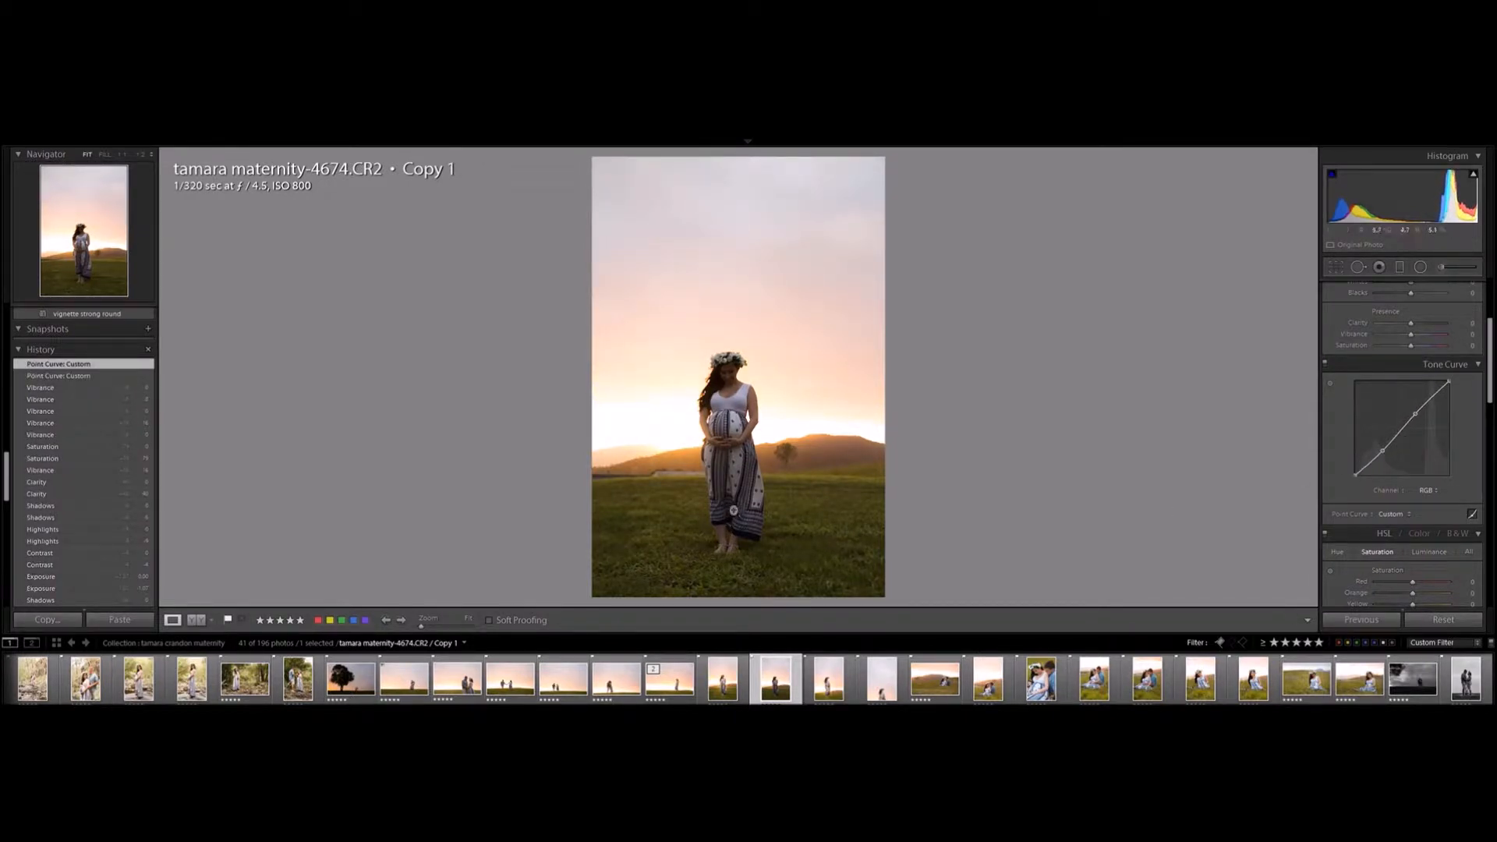
left_click_drag(1488, 404, 1486, 357)
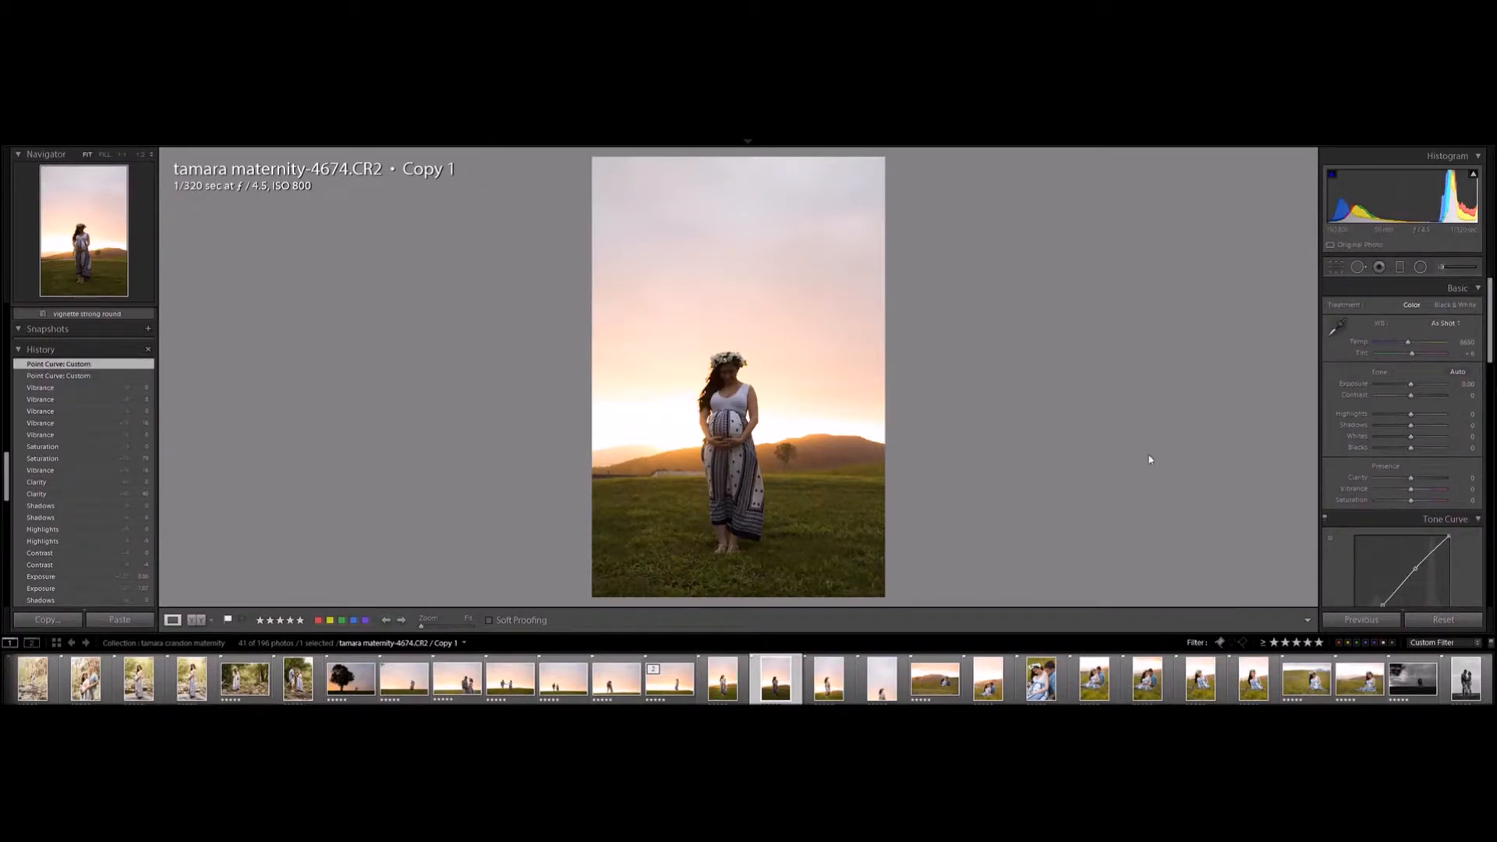
Draw a tall radial filter around the woman with Exposure about 0.4 and Shadows 12, keeping Invert Mask enabled.
left_click(1420, 267)
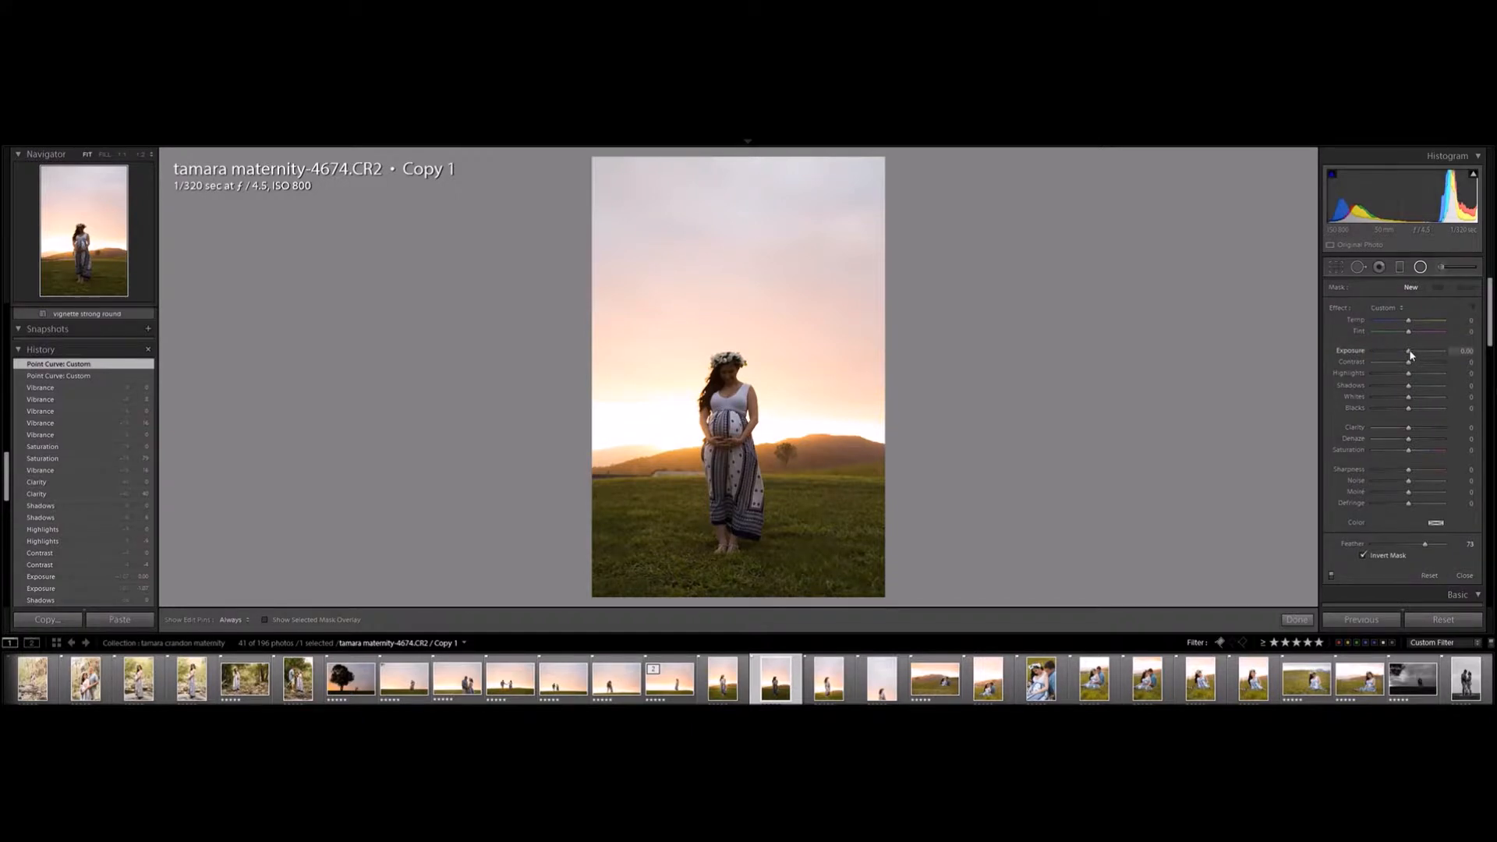
left_click_drag(1413, 356, 1413, 359)
left_click_drag(715, 357, 734, 401)
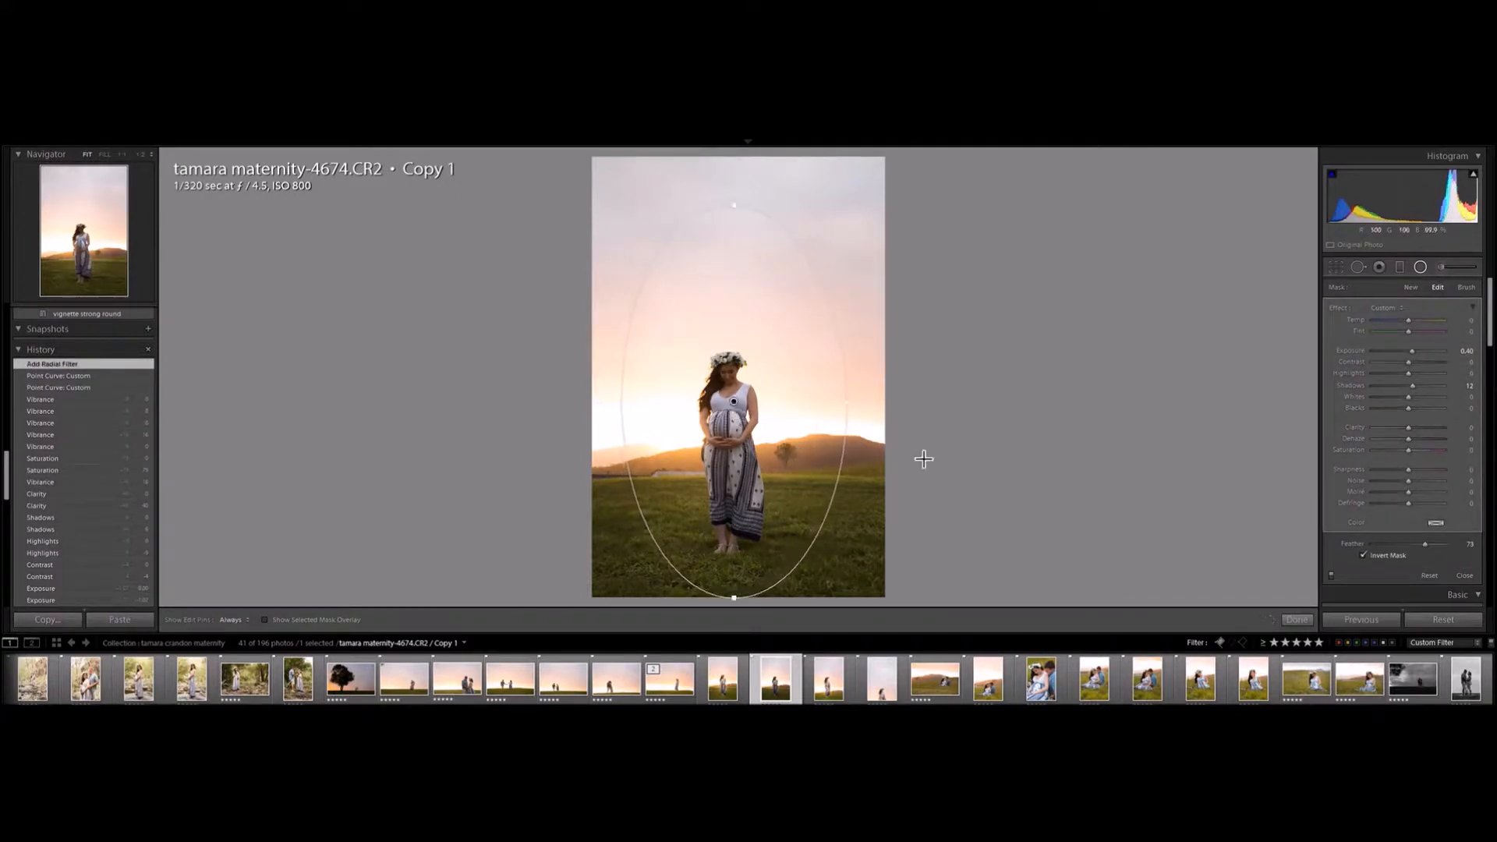
left_click(1363, 556)
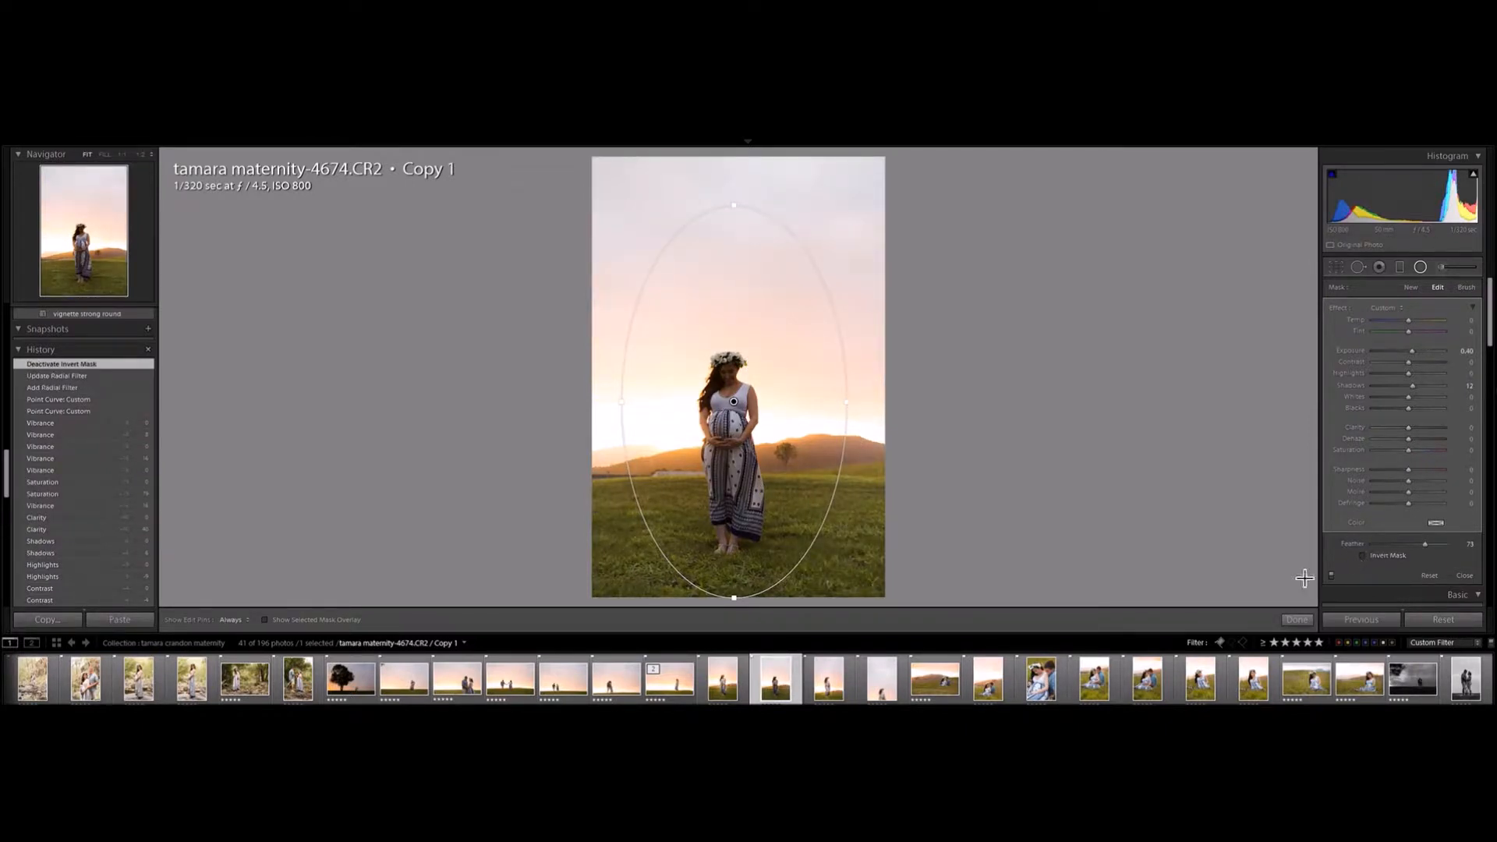
left_click(1362, 556)
Move the radial filter slightly lower over the woman, adjust its width and height, and raise its Shadows to about 45.
left_click_drag(747, 413, 743, 425)
left_click_drag(843, 413, 847, 414)
left_click_drag(730, 226, 731, 218)
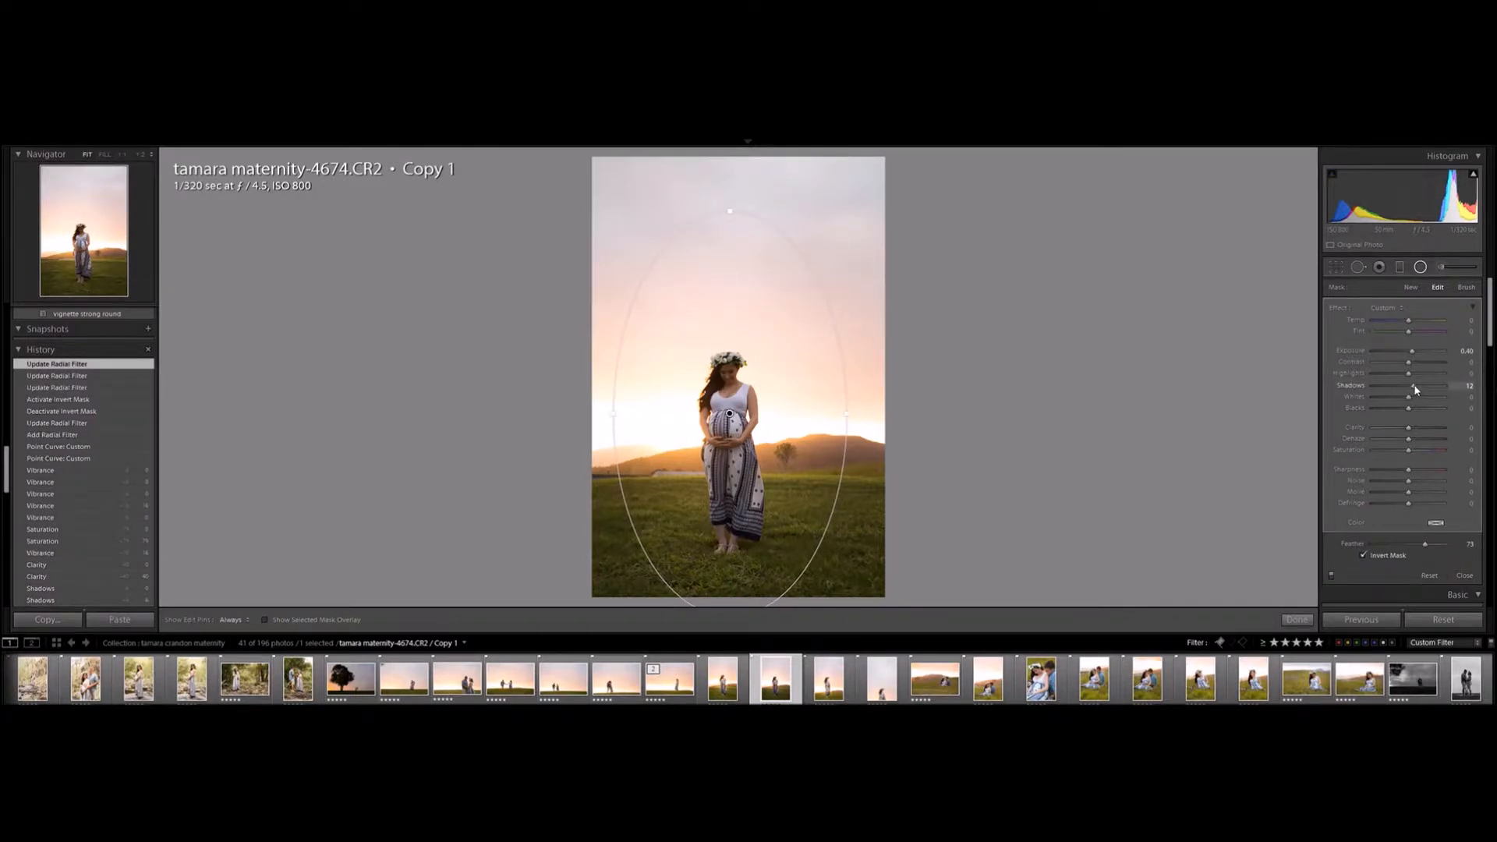
left_click_drag(1423, 390, 1427, 390)
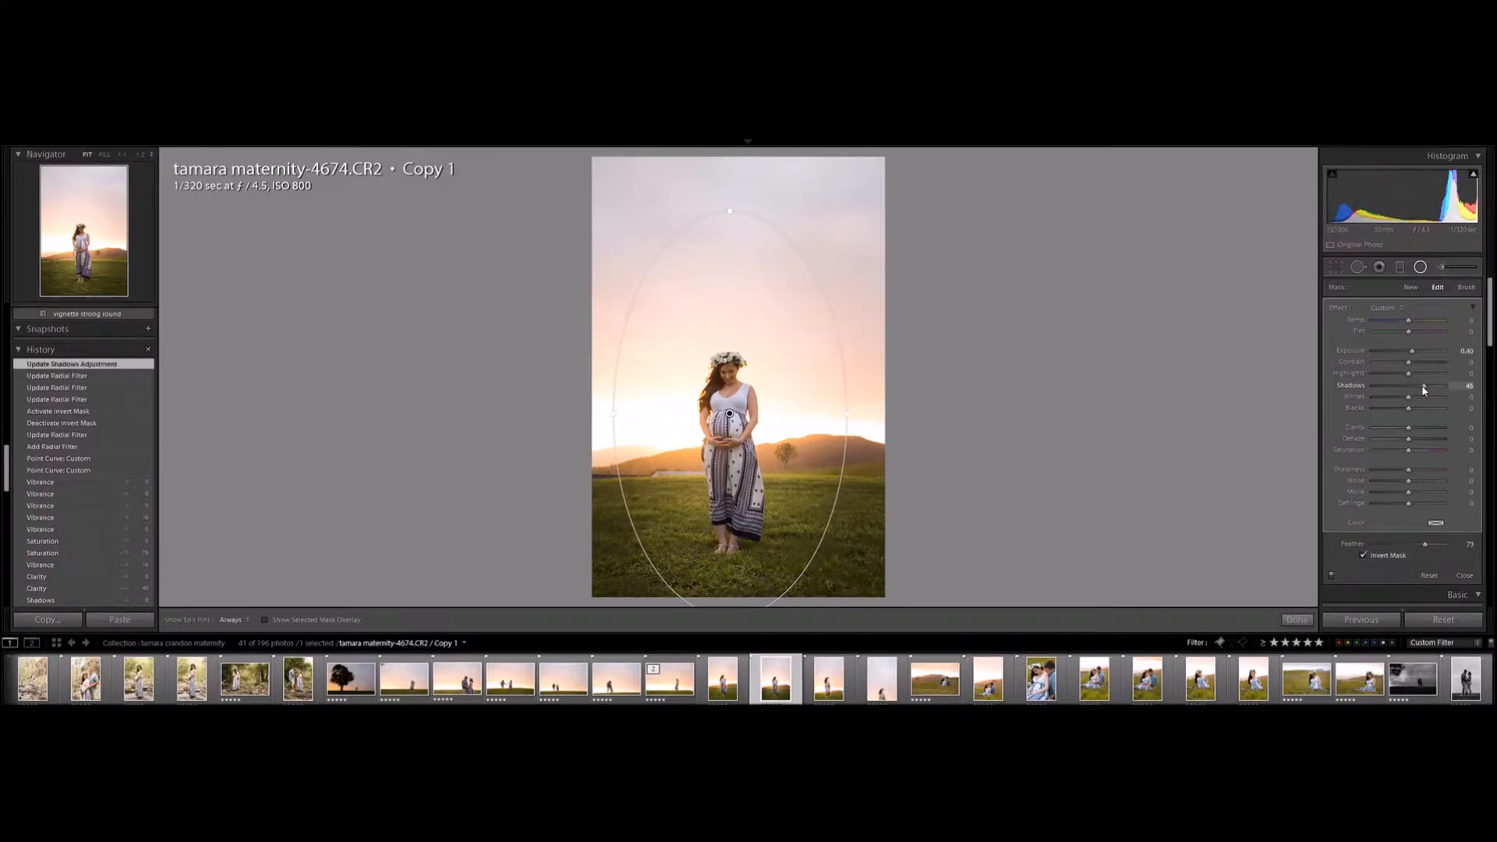
left_click(1296, 619)
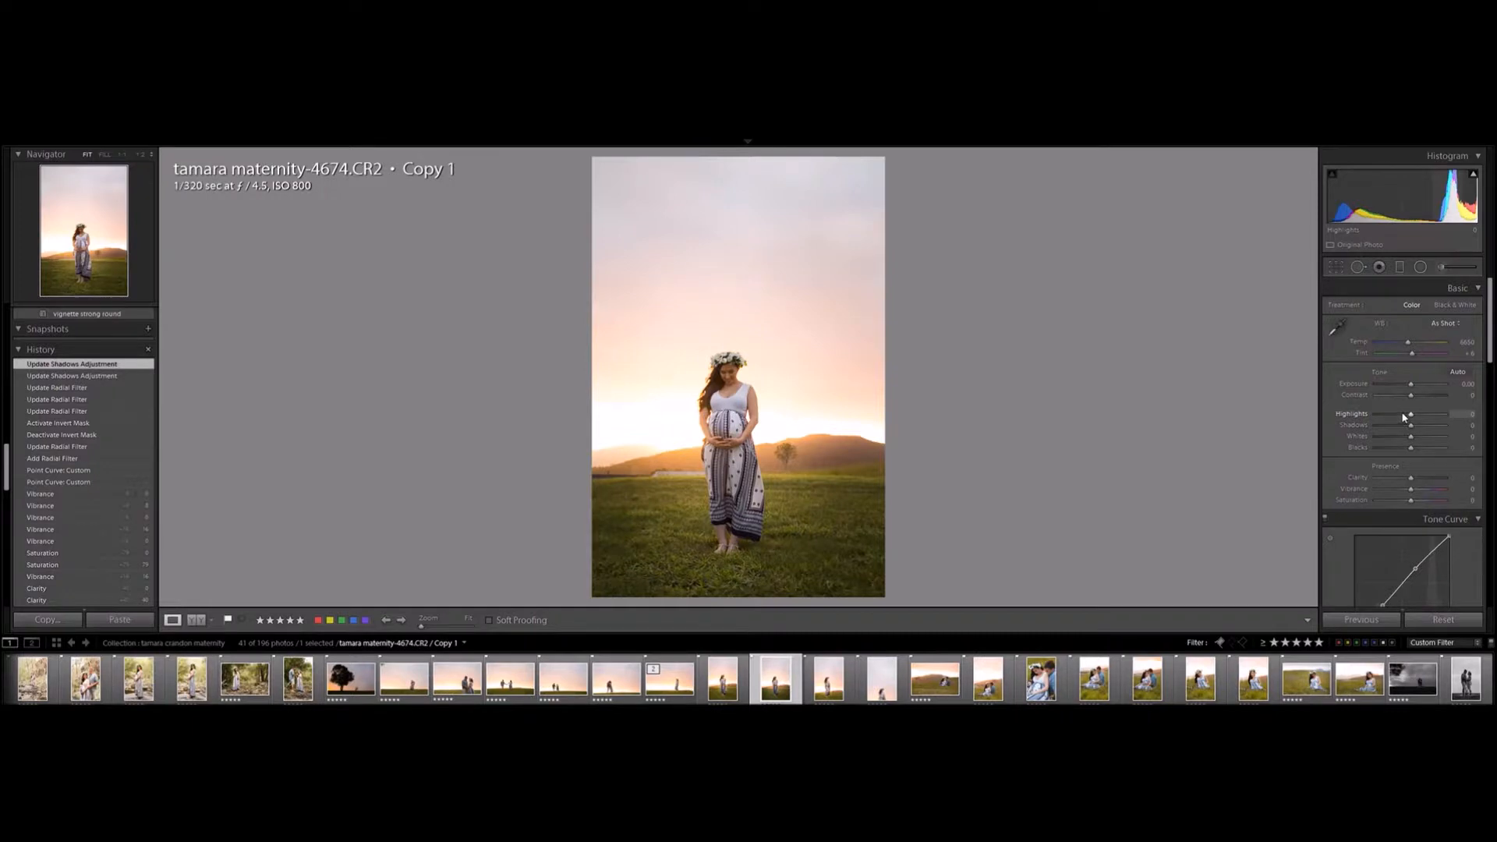
Set the photo's global Highlights to -42.
left_click_drag(1412, 418, 1357, 418)
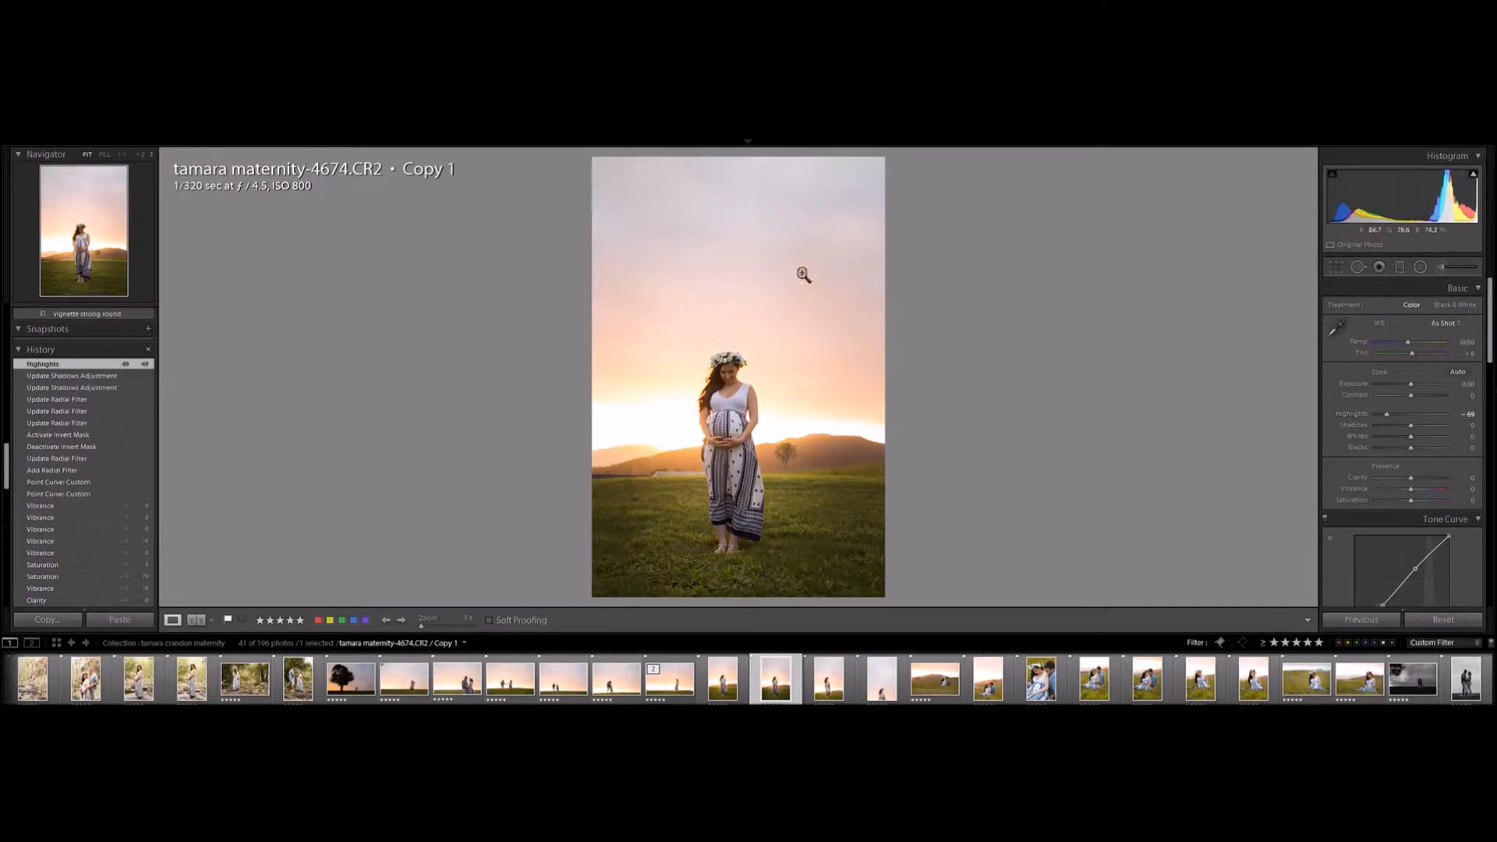
double_click(1358, 418)
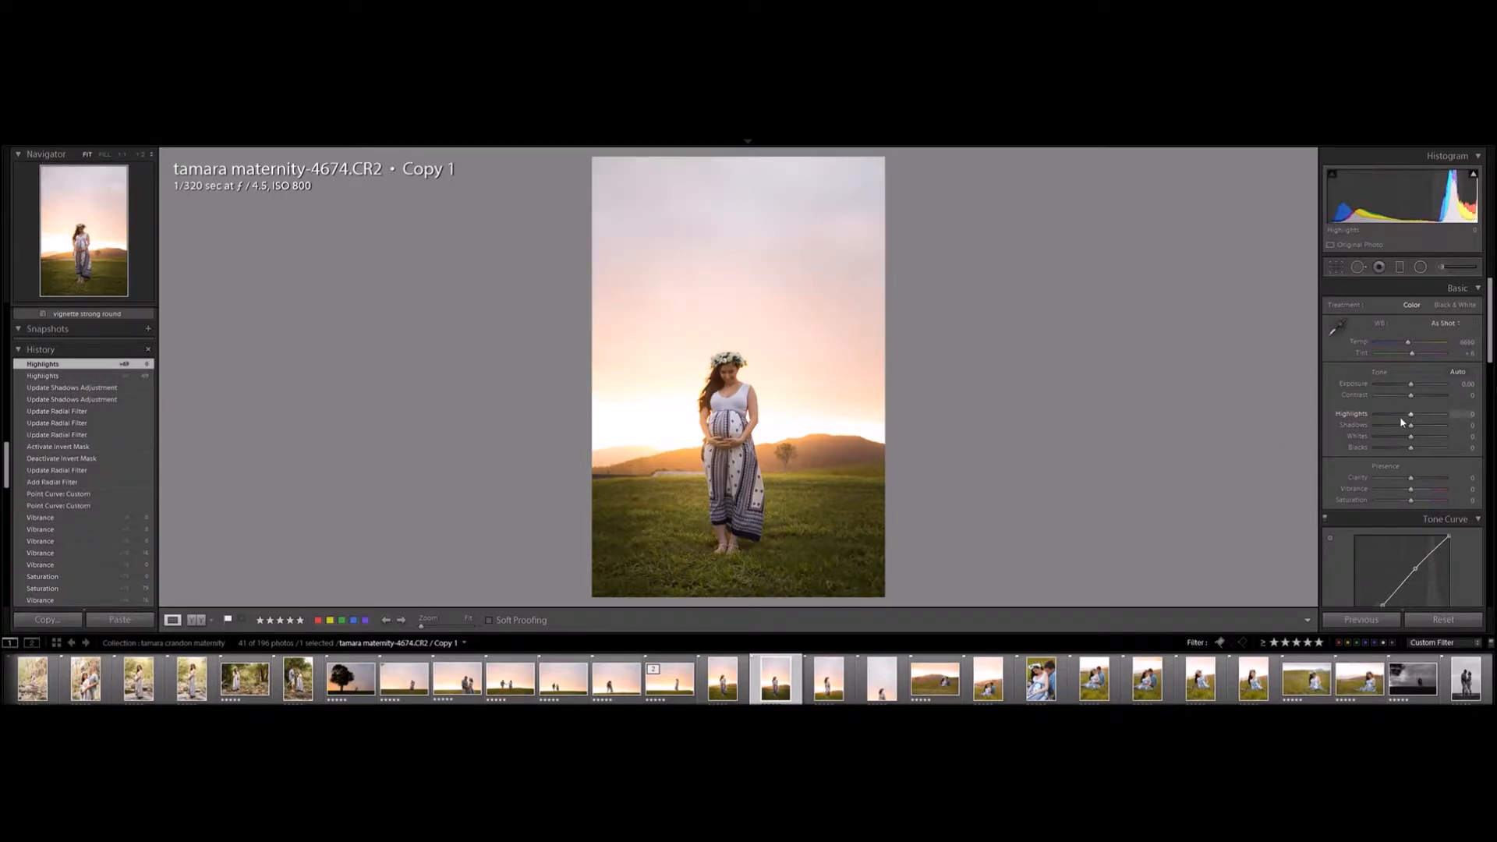
left_click_drag(1410, 419, 1396, 421)
left_click_drag(1396, 421, 1395, 421)
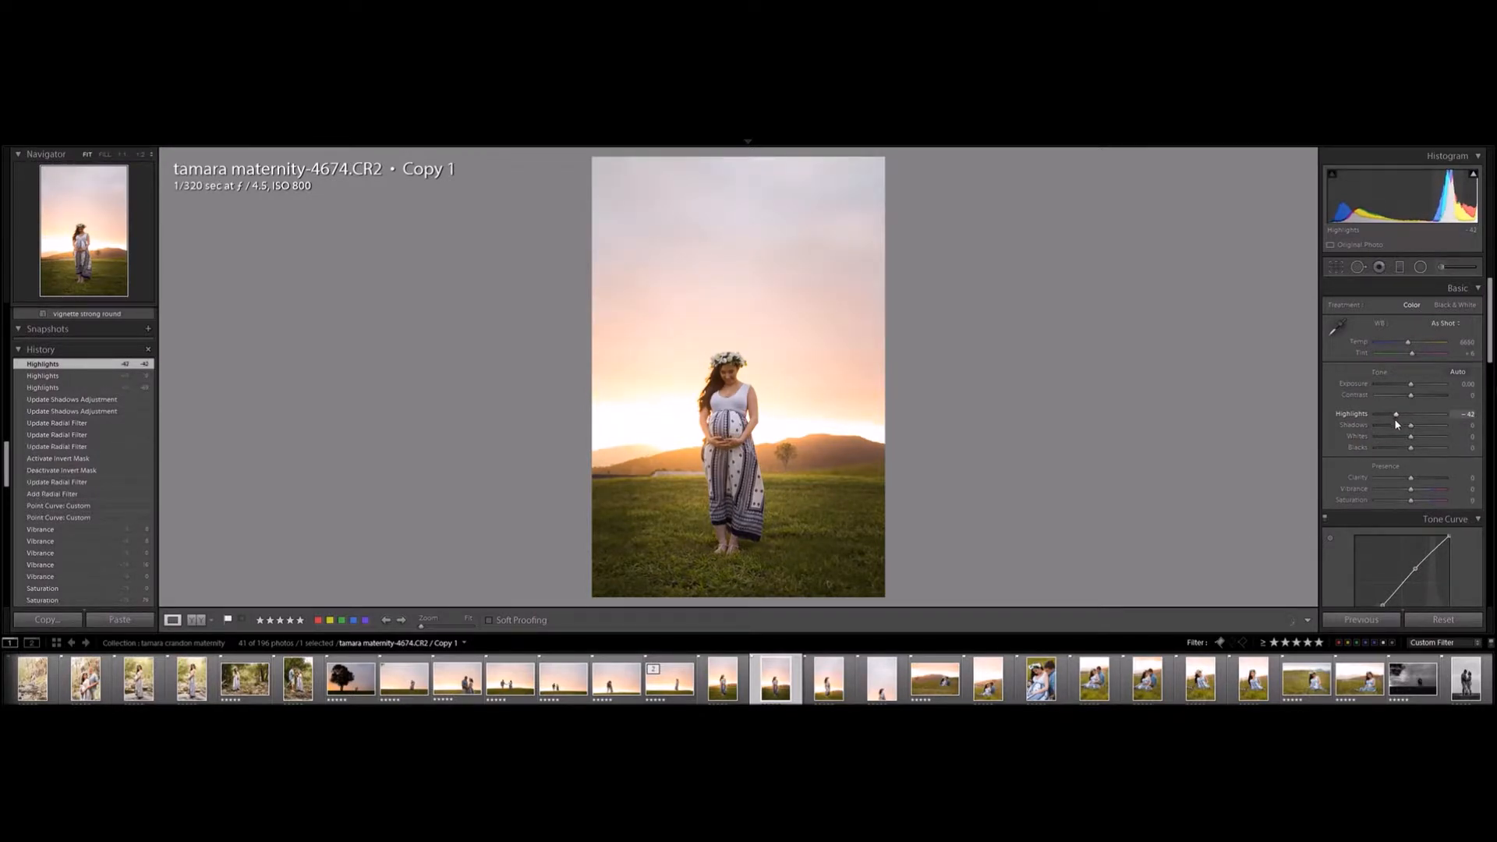
Set global Shadows to +8 and Whites to -11, and return Blacks to 0 after a trial change.
left_click_drag(1409, 427, 1416, 429)
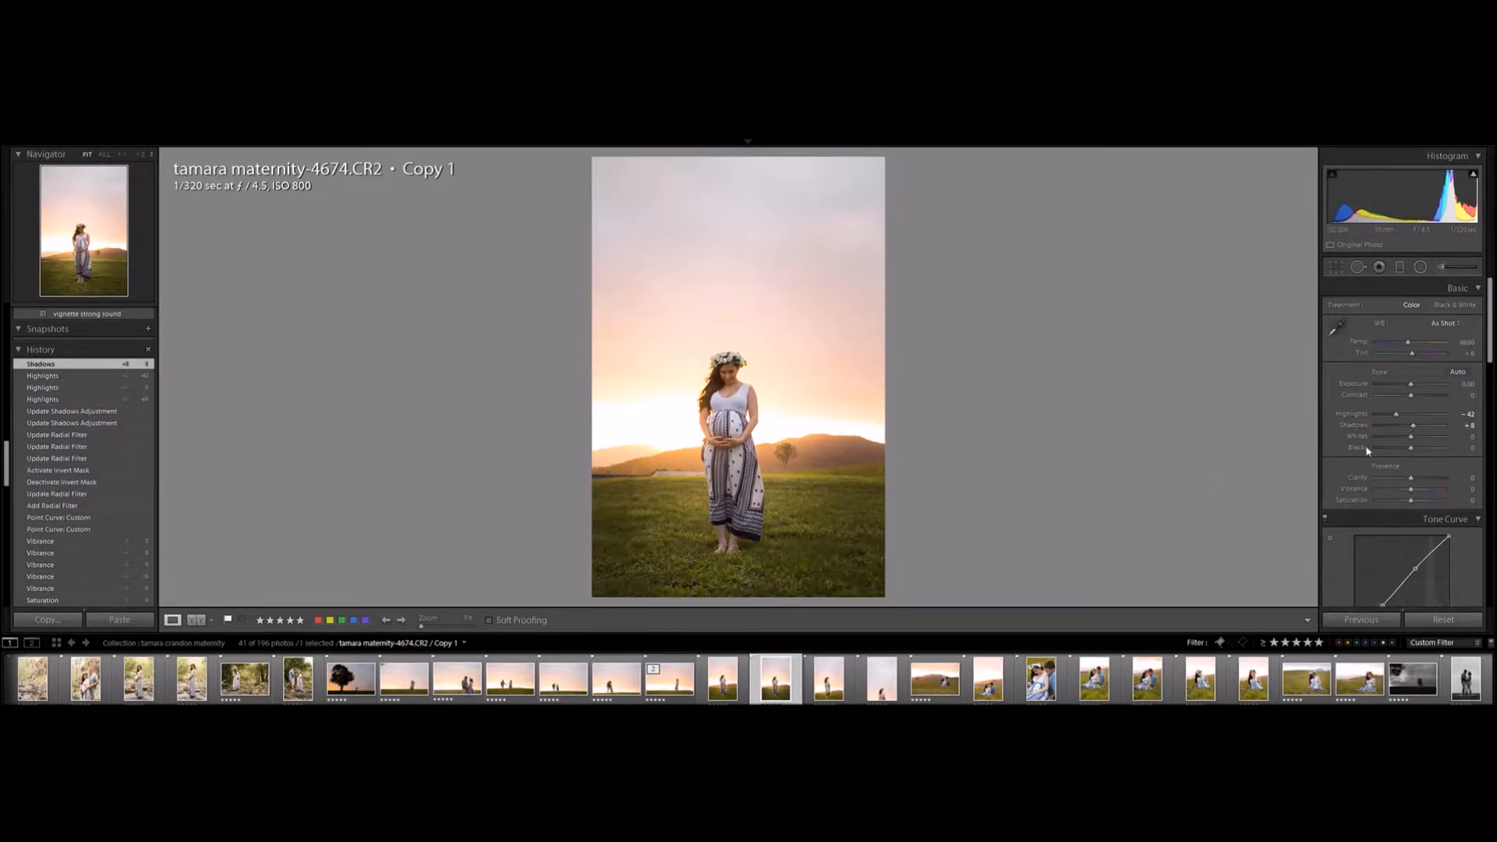
left_click_drag(1413, 440, 1406, 444)
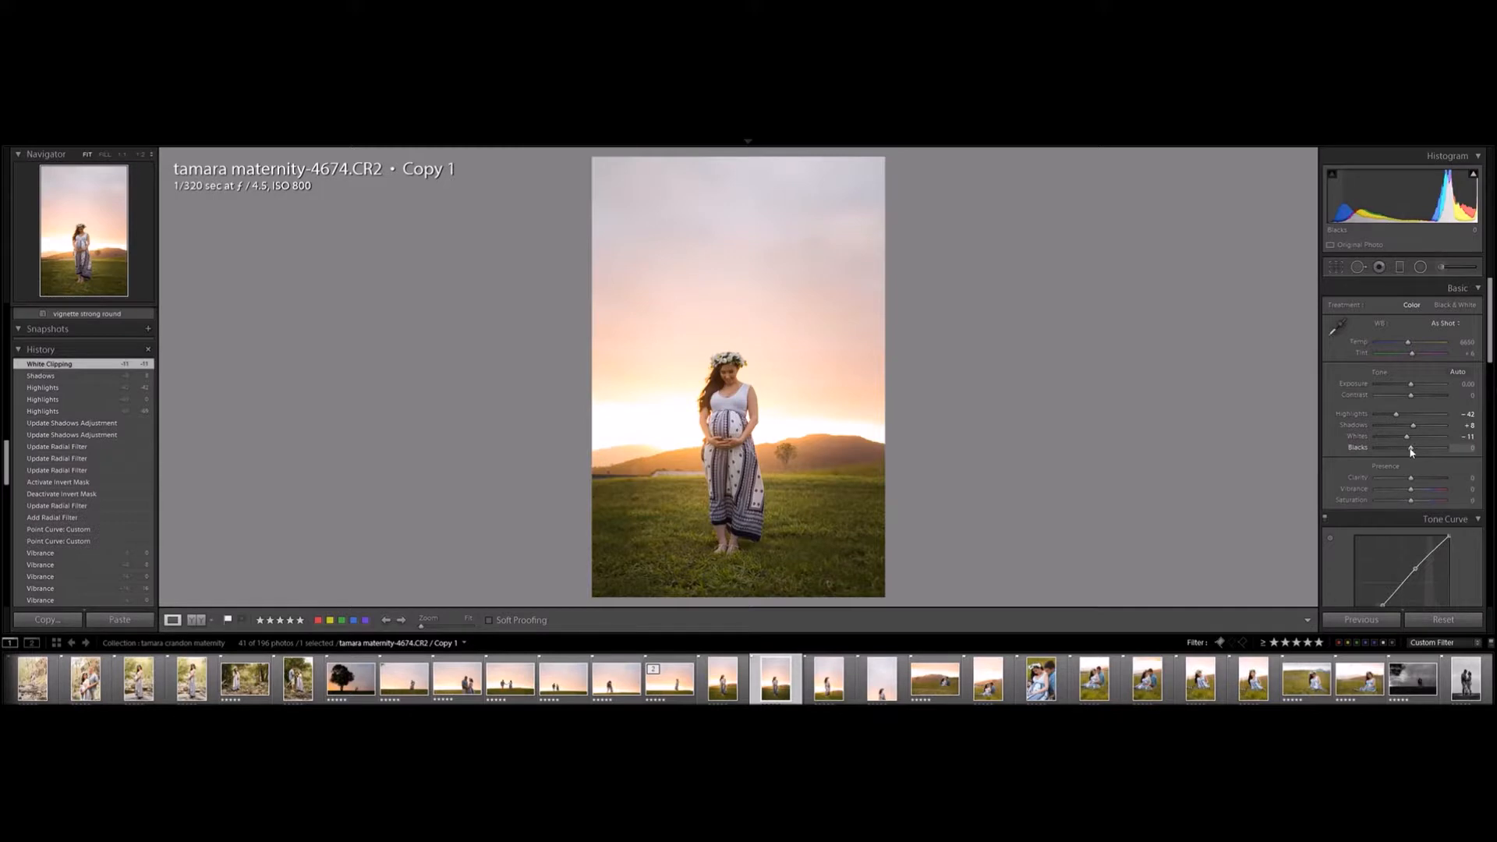
mouse_move(1413, 450)
left_mouse_down()
mouse_move(1392, 452)
mouse_move(1404, 451)
left_mouse_up()
double_click(1366, 450)
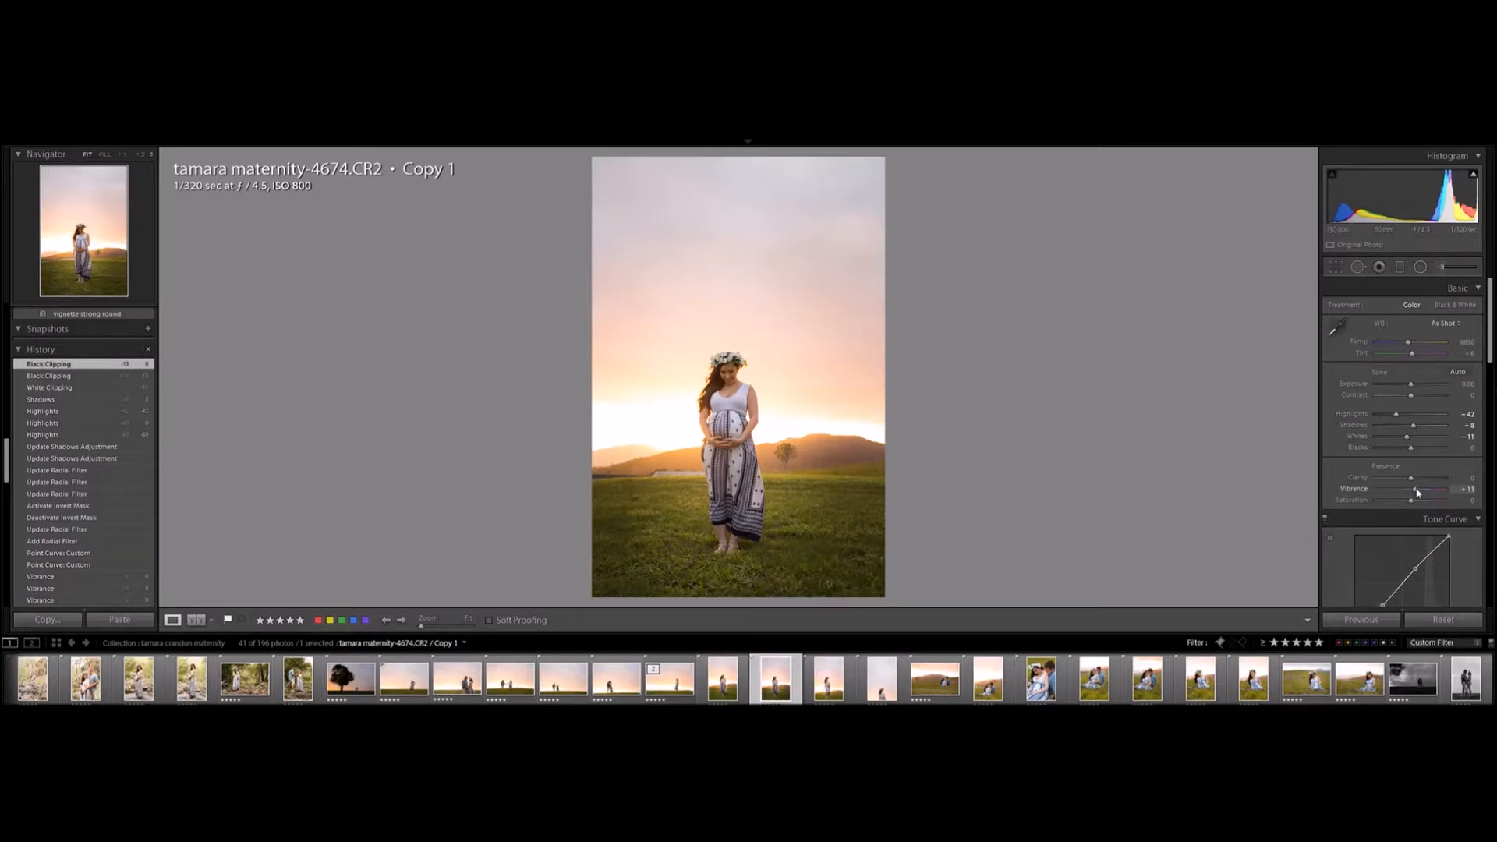
Set Vibrance to +13 and return Saturation to 0 after trying a strong increase.
left_click_drag(1417, 493, 1417, 493)
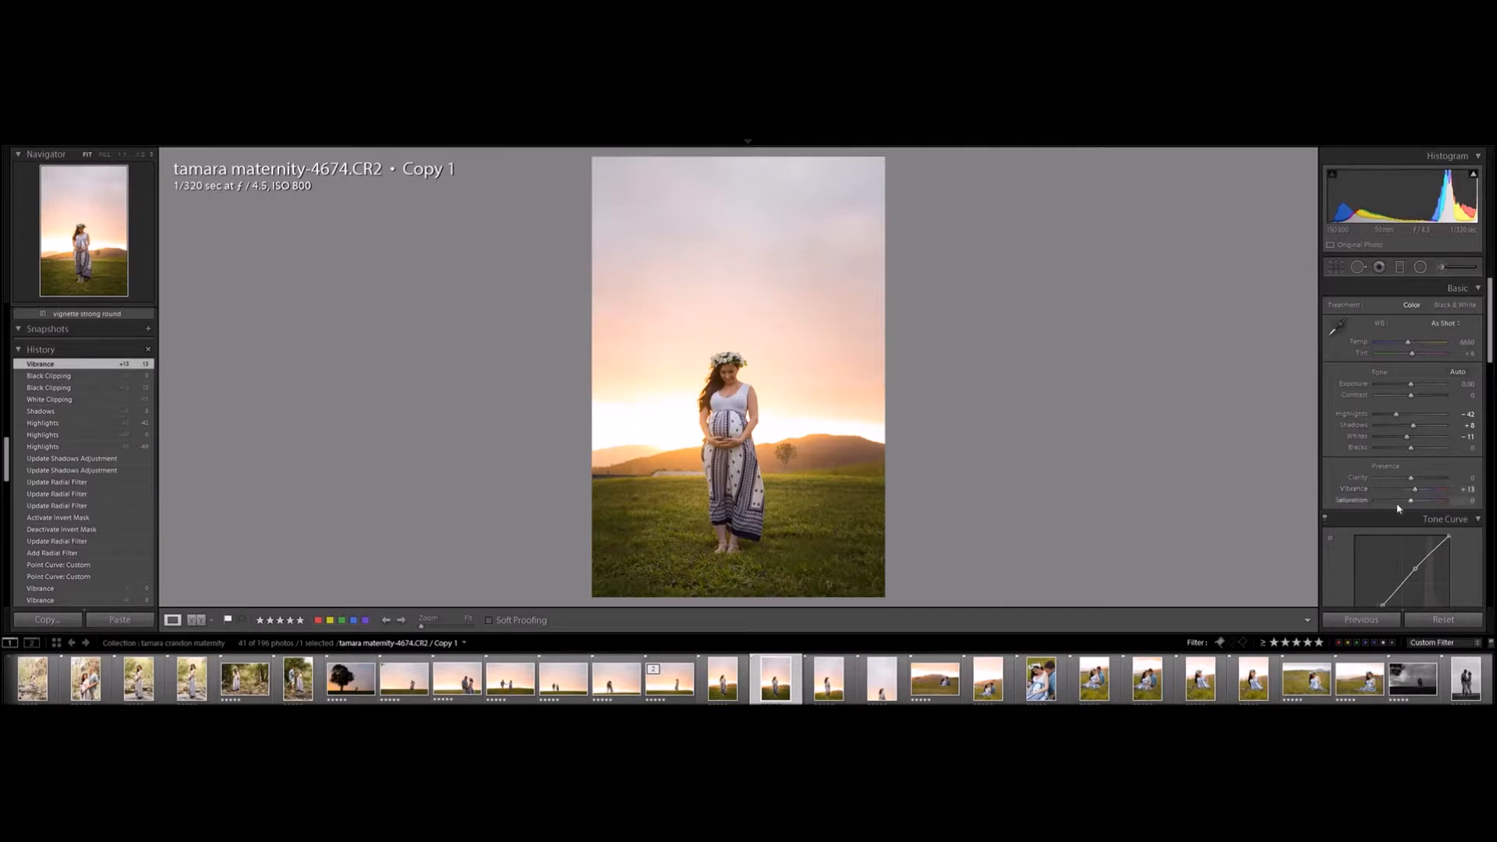
left_click_drag(1412, 499, 1427, 500)
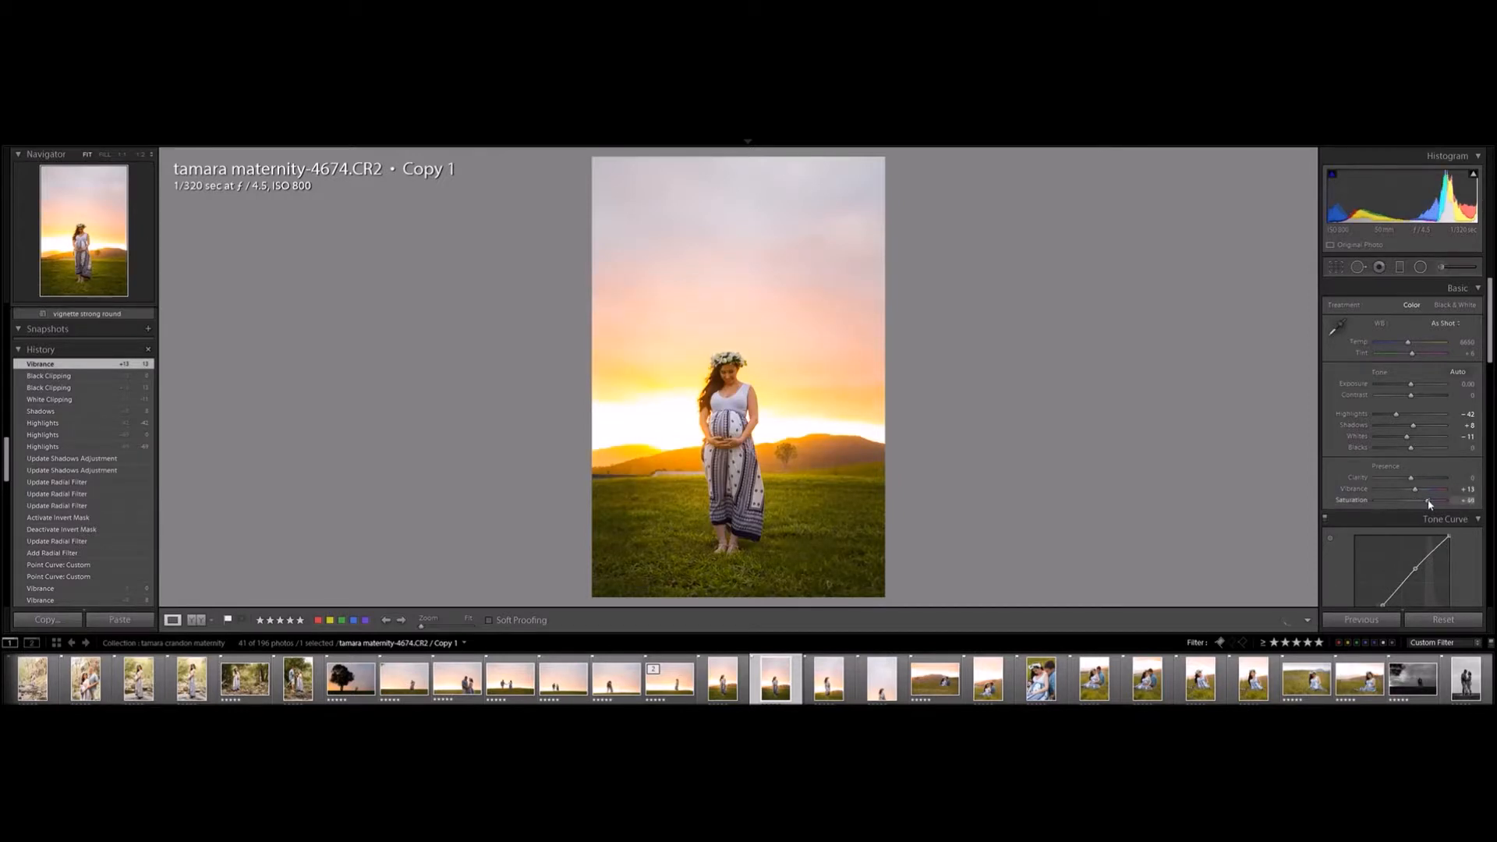
double_click(1353, 500)
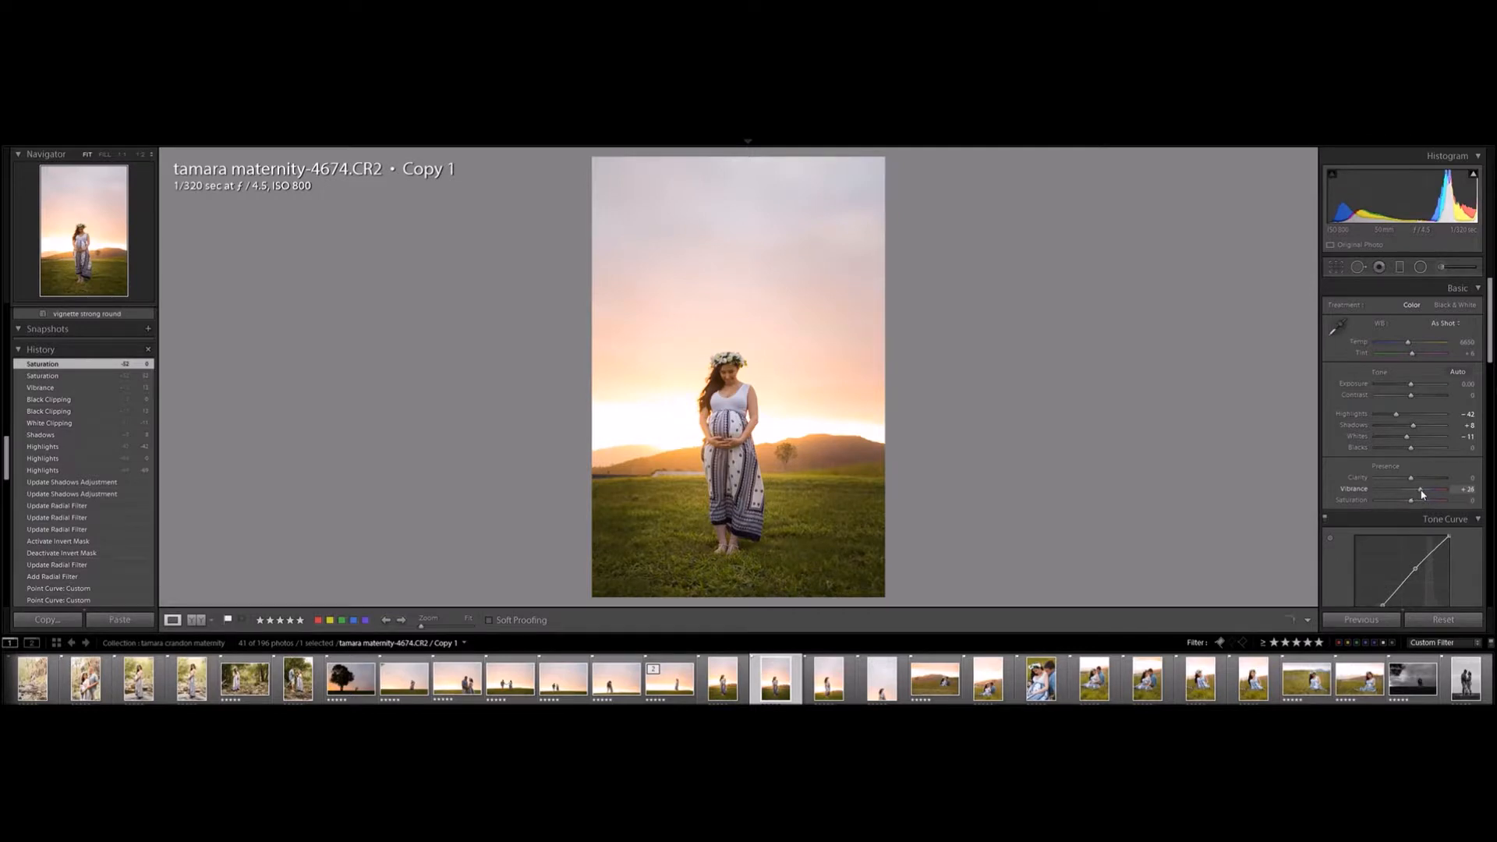
Set the photo's Vibrance to +23 and return Saturation to 0 after trying a reduction.
left_click_drag(1425, 494, 1418, 493)
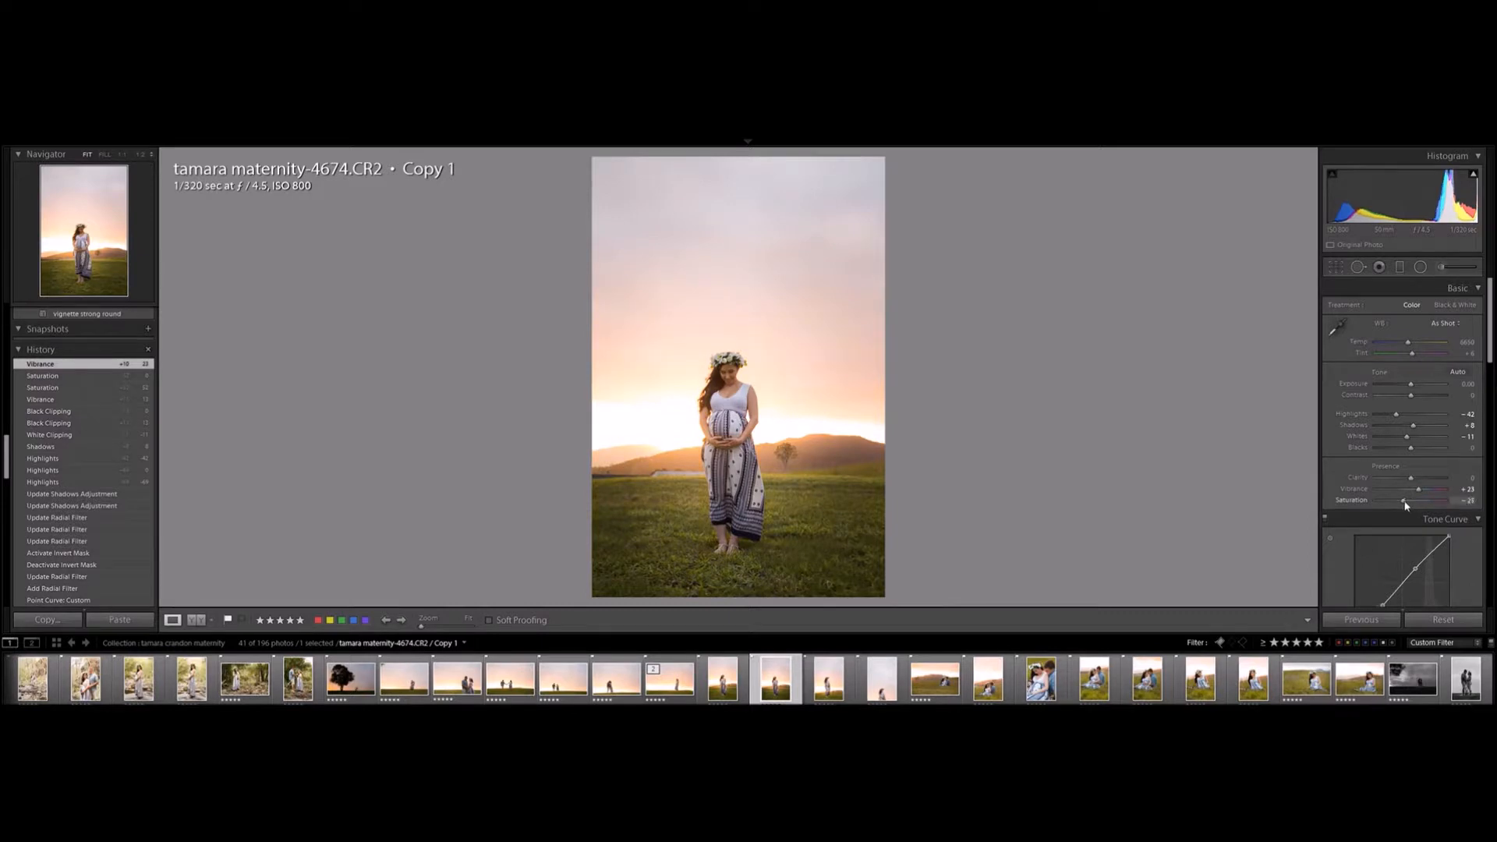
double_click(1360, 503)
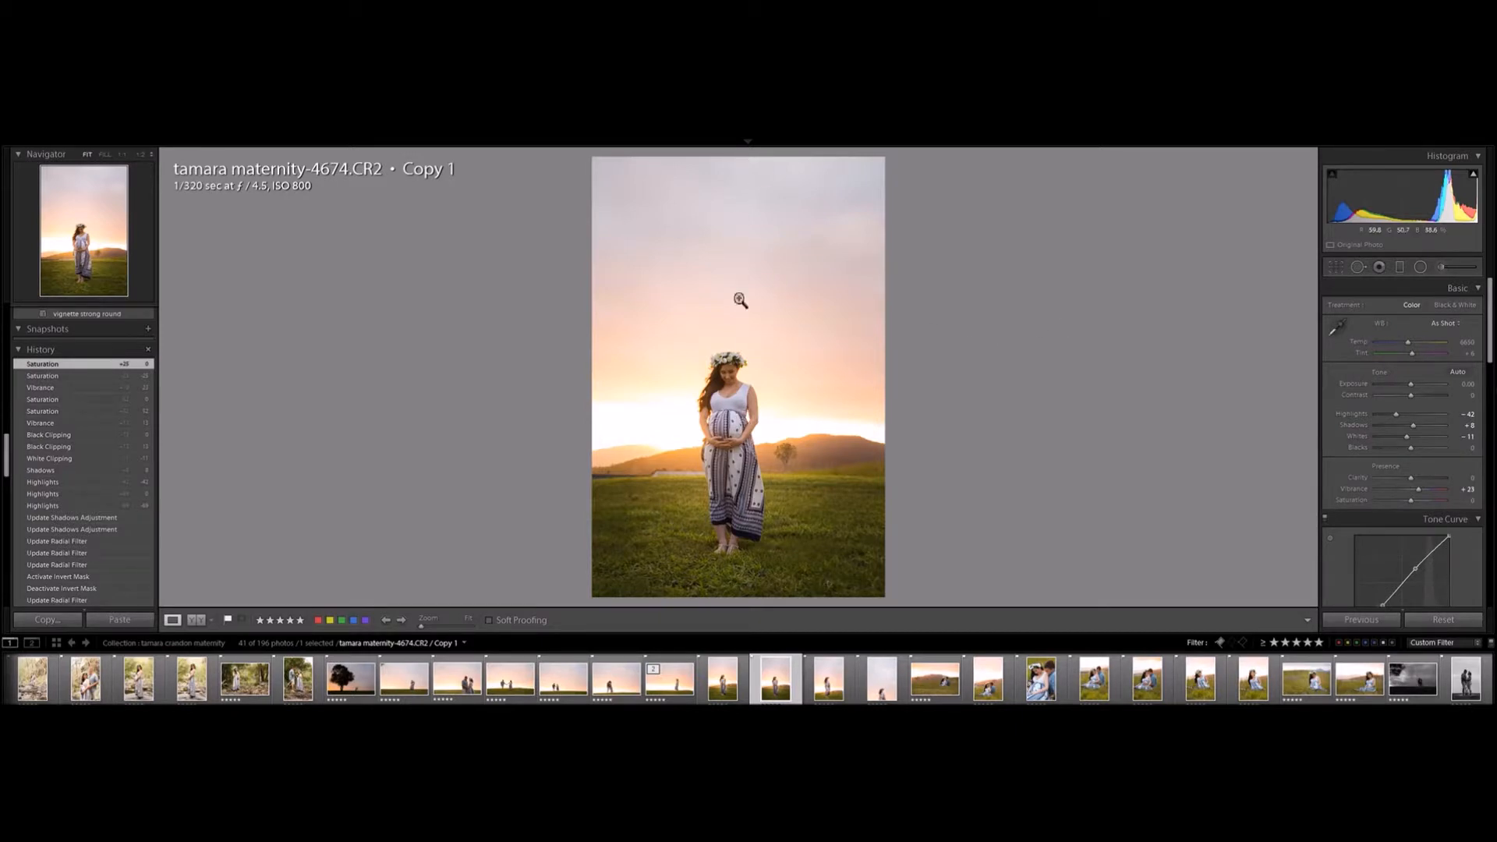
Add a graduated filter over the sky with Saturation 78, moving it down to the horizon and tilting it slightly to match the hills.
left_click(1400, 269)
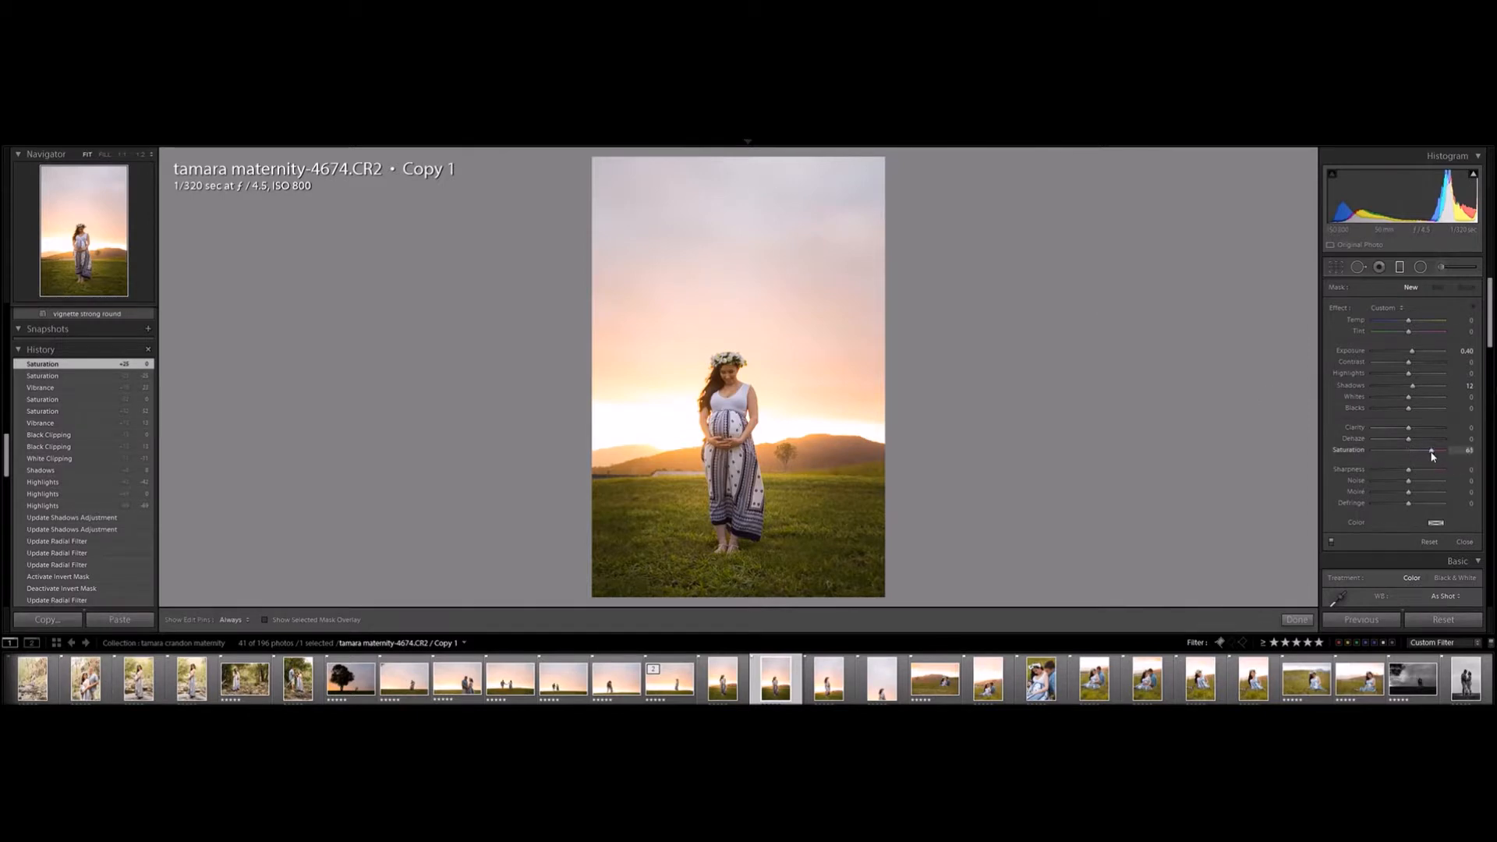
left_click_drag(1432, 451, 1436, 450)
left_click_drag(731, 154, 729, 279)
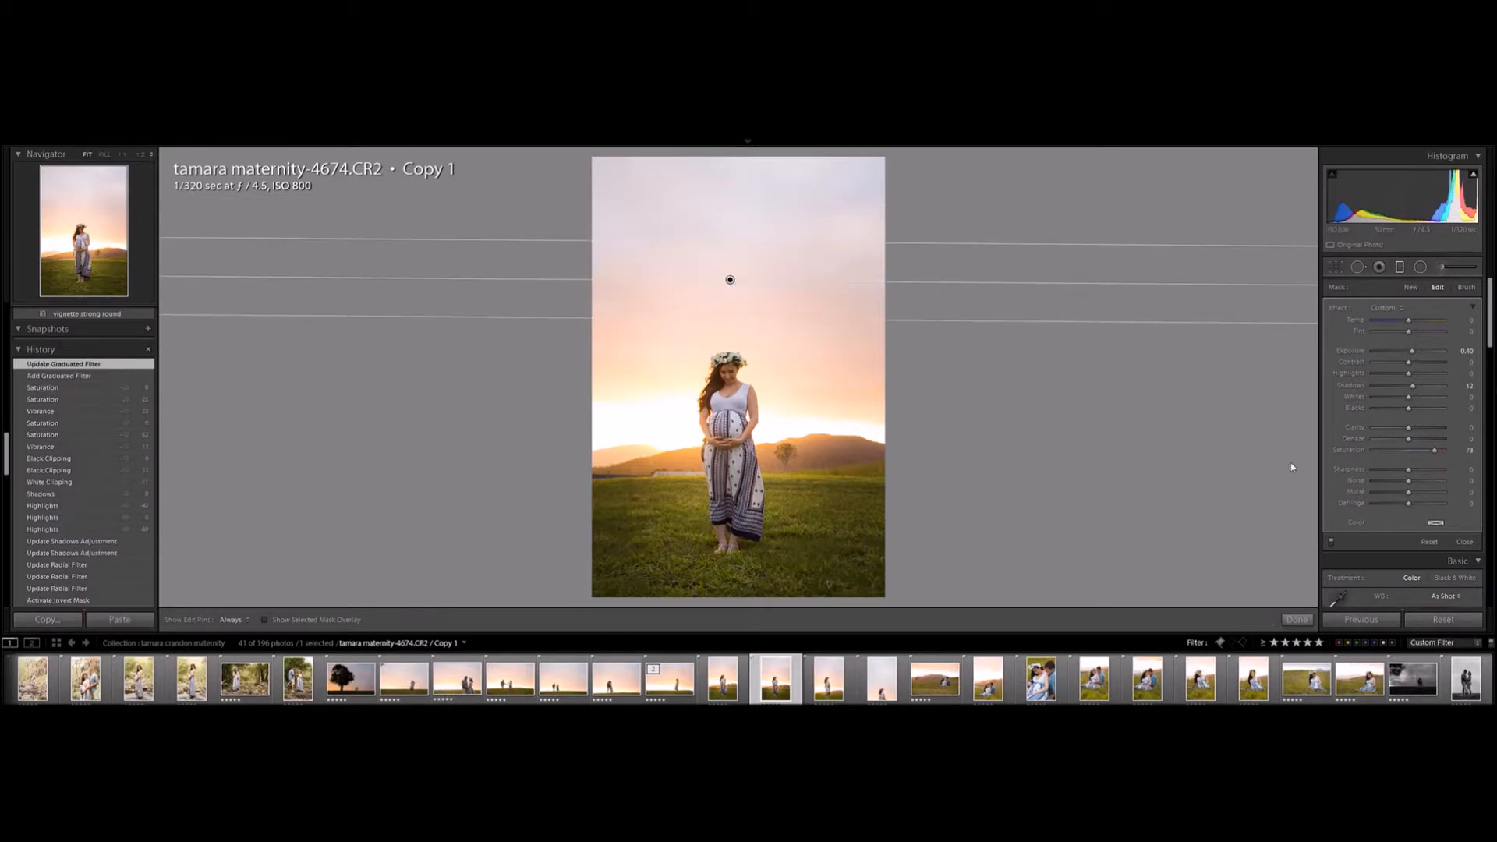
mouse_move(1433, 451)
left_mouse_down()
mouse_move(1415, 452)
mouse_move(1436, 452)
left_mouse_up()
left_click_drag(730, 281, 742, 413)
left_click_drag(899, 420, 891, 404)
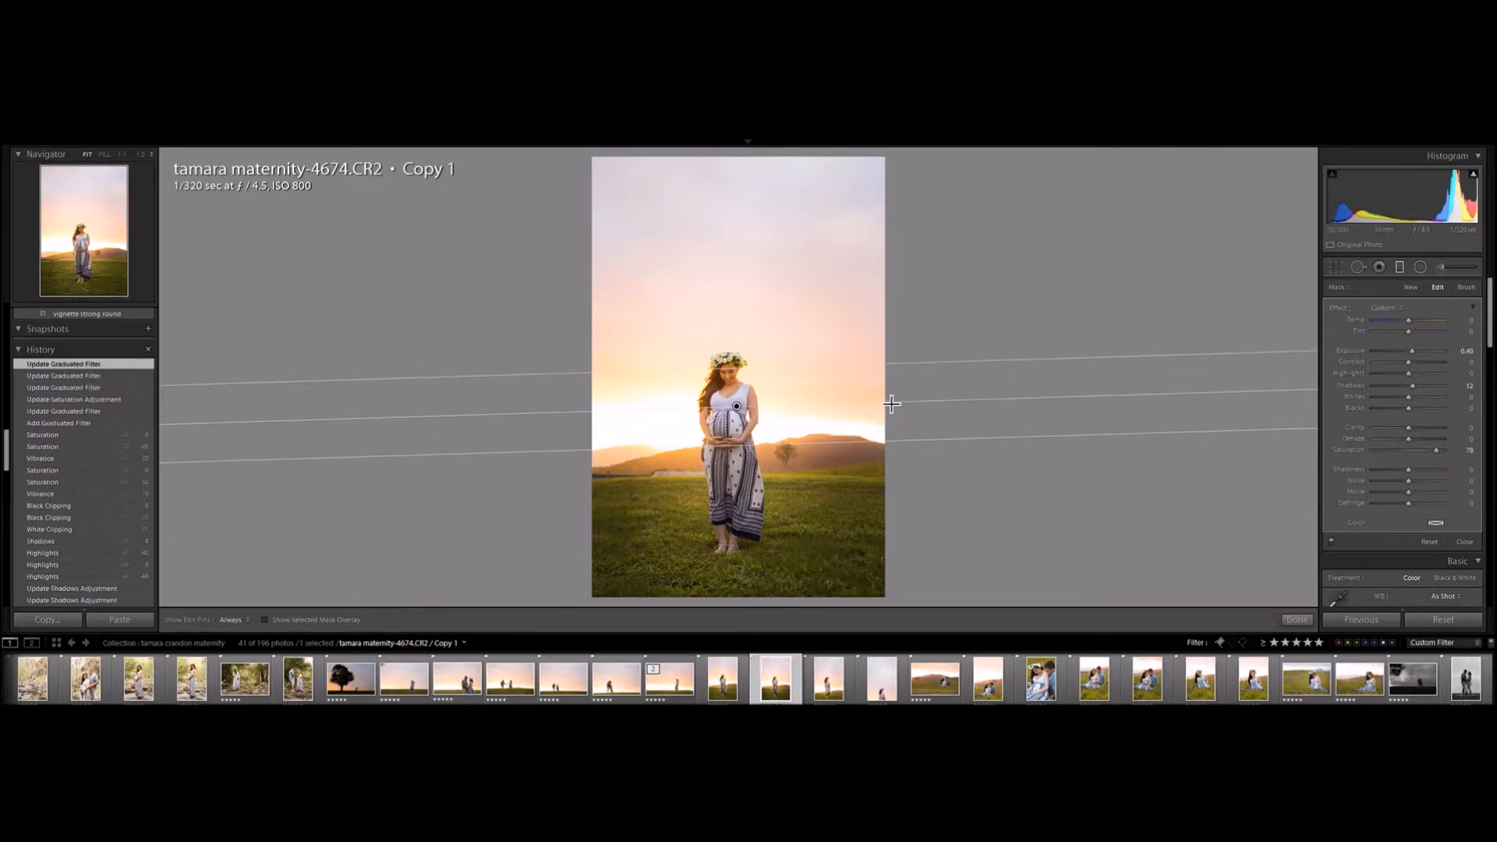
left_click_drag(738, 408, 740, 410)
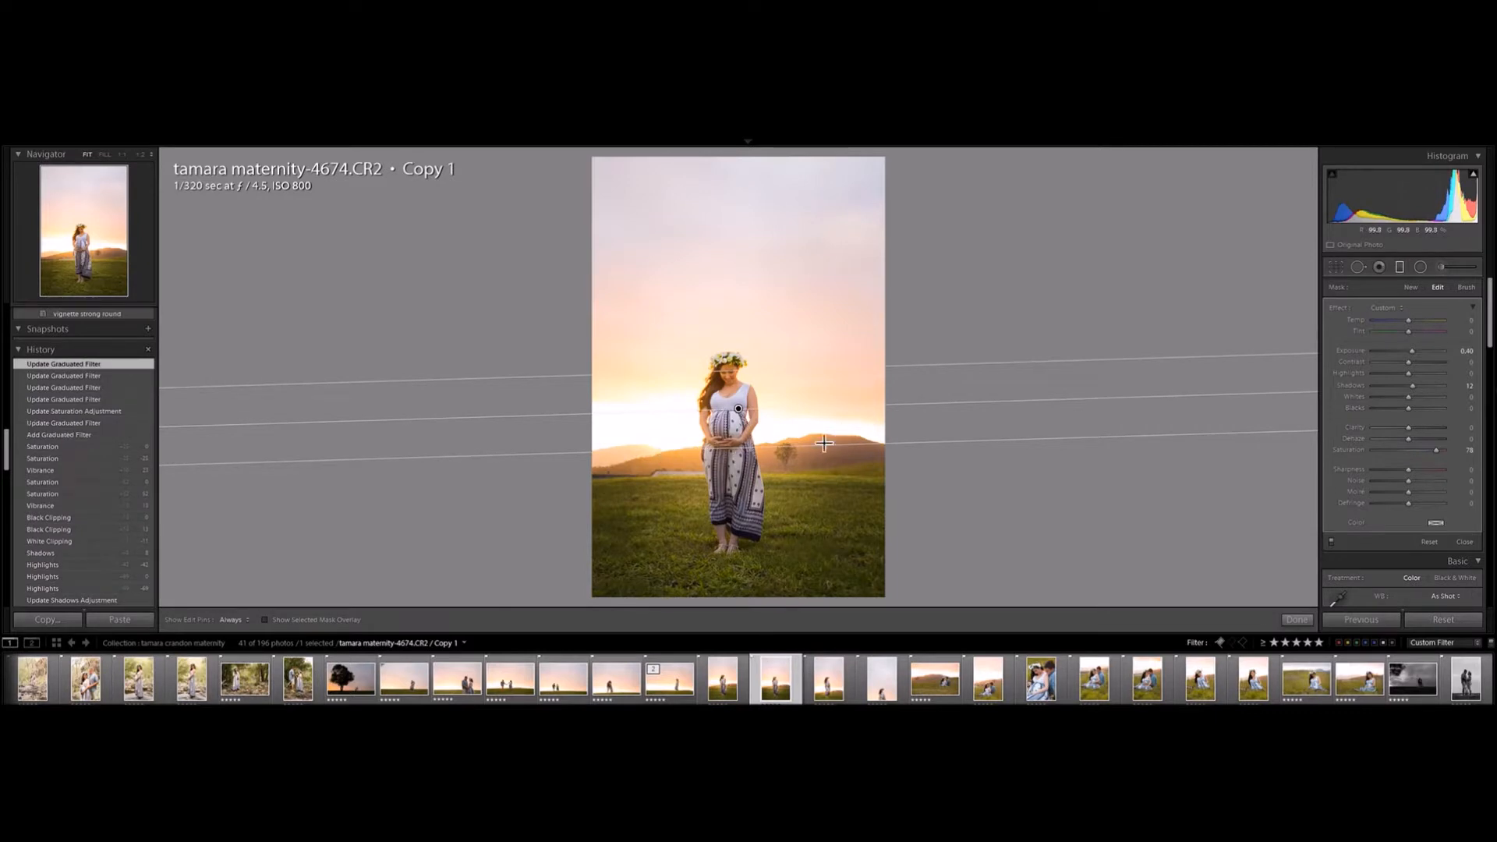
Set the sky graduated filter's Exposure to -0.13 and its Saturation to 42.
mouse_move(1439, 456)
left_mouse_down()
mouse_move(1407, 453)
mouse_move(1442, 451)
left_mouse_up()
double_click(1399, 357)
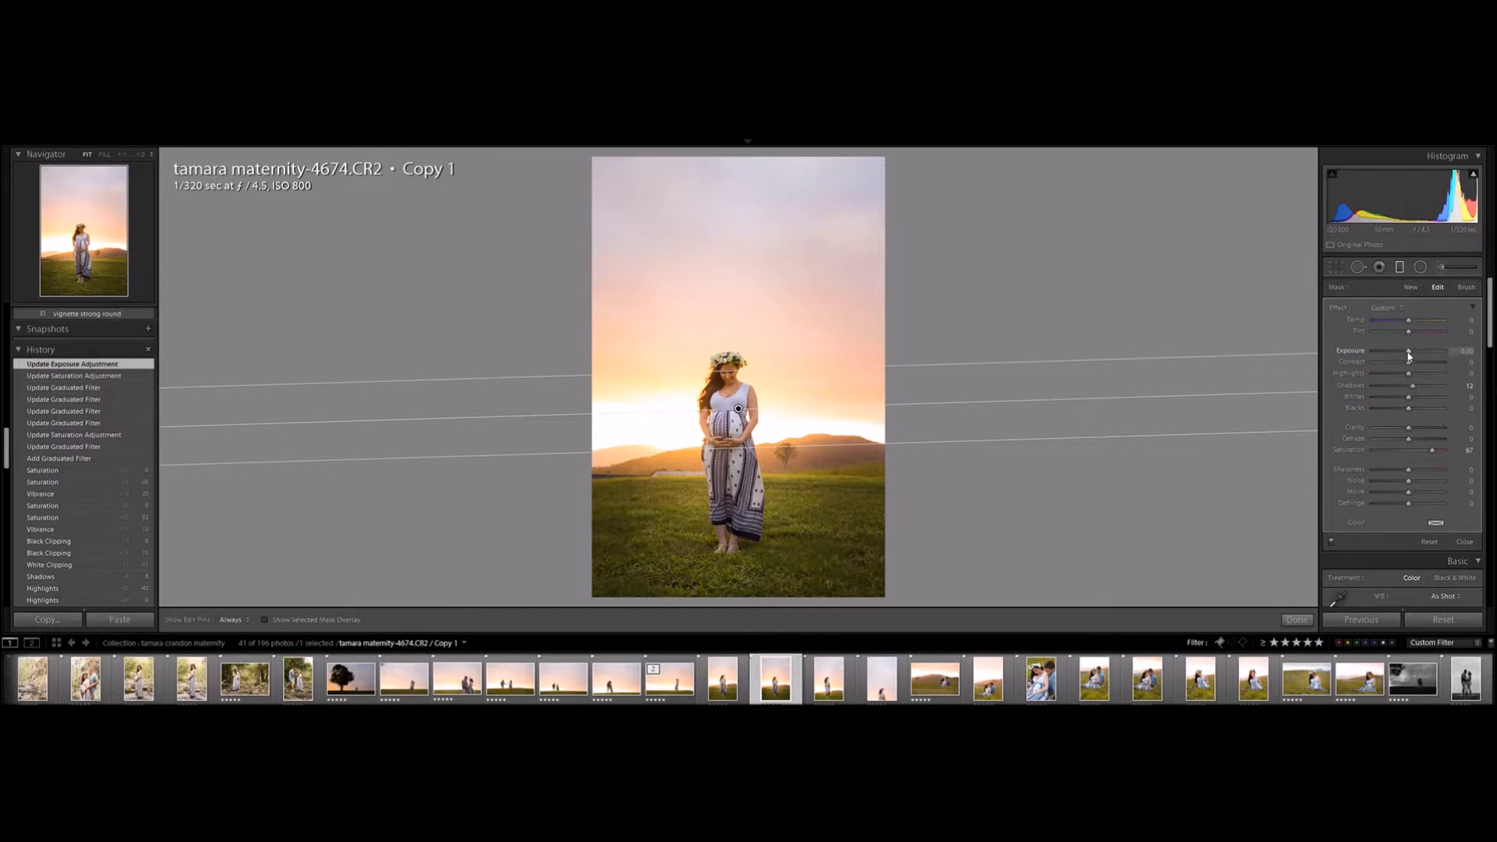
left_click_drag(1433, 451, 1427, 451)
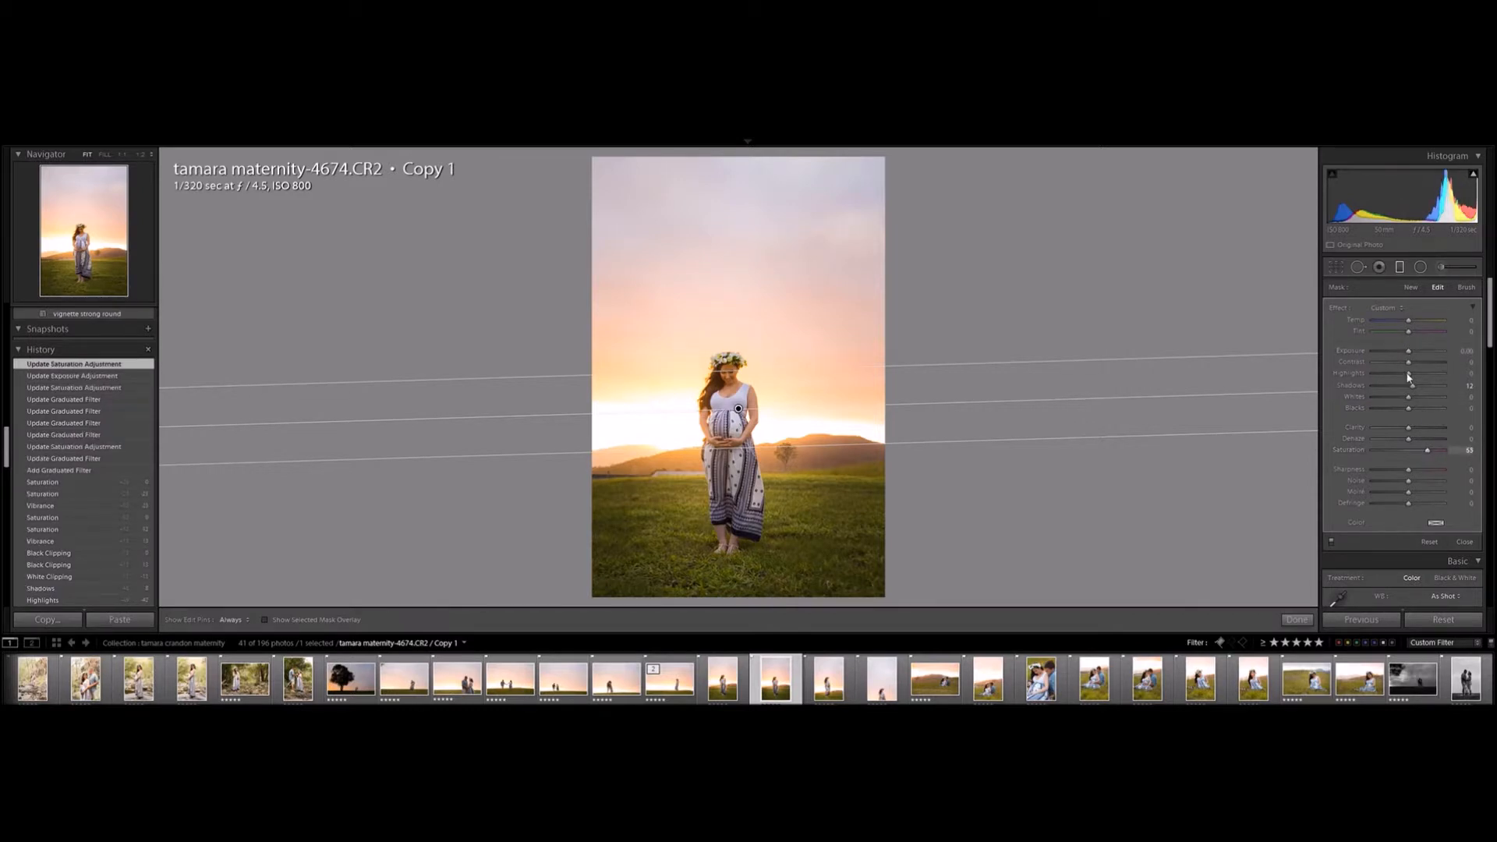
left_click_drag(1407, 355, 1406, 355)
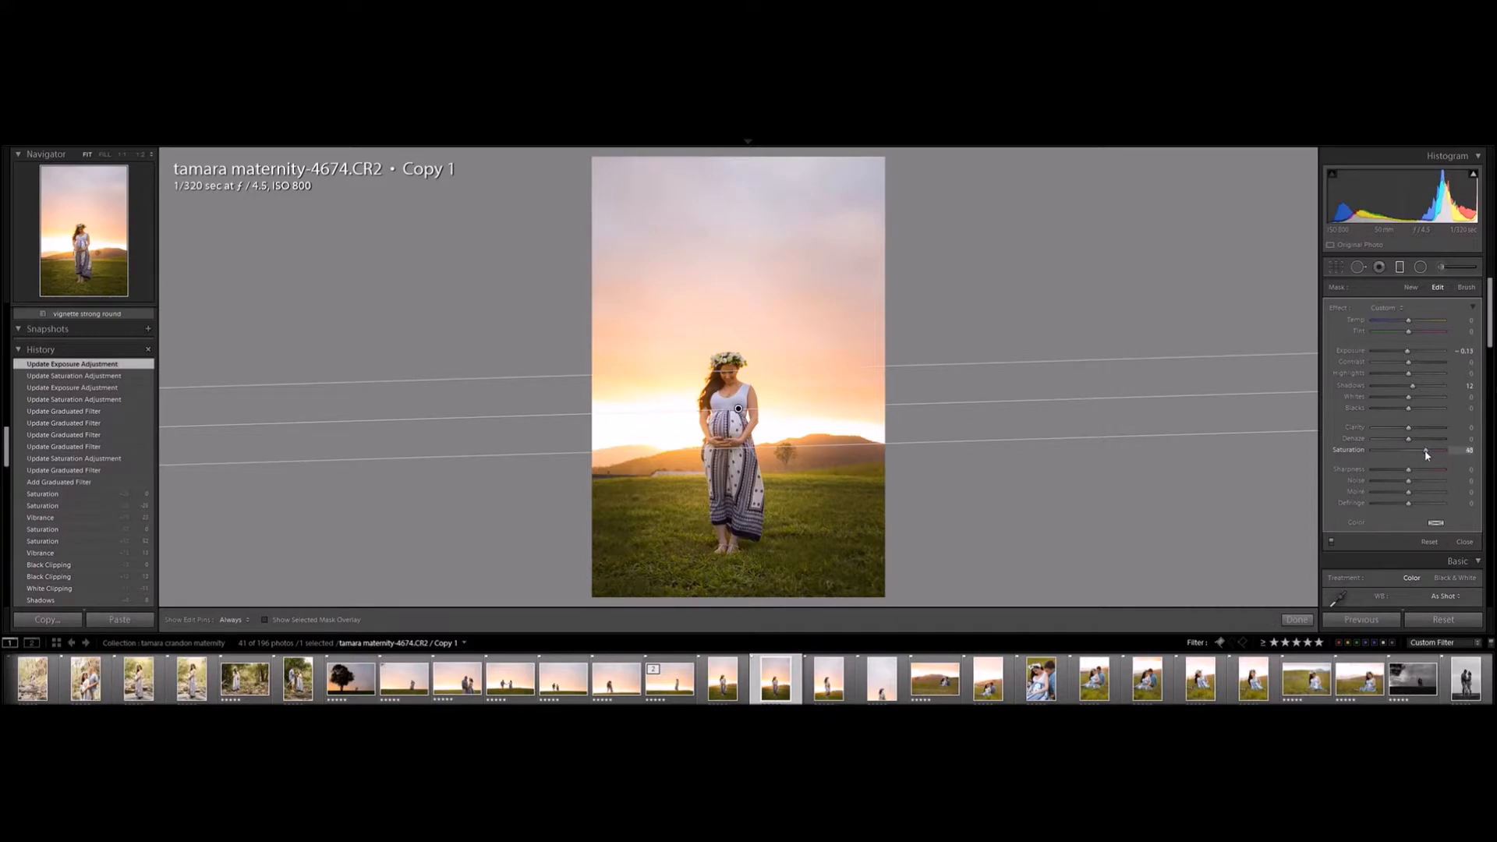
left_click_drag(1423, 456, 1423, 455)
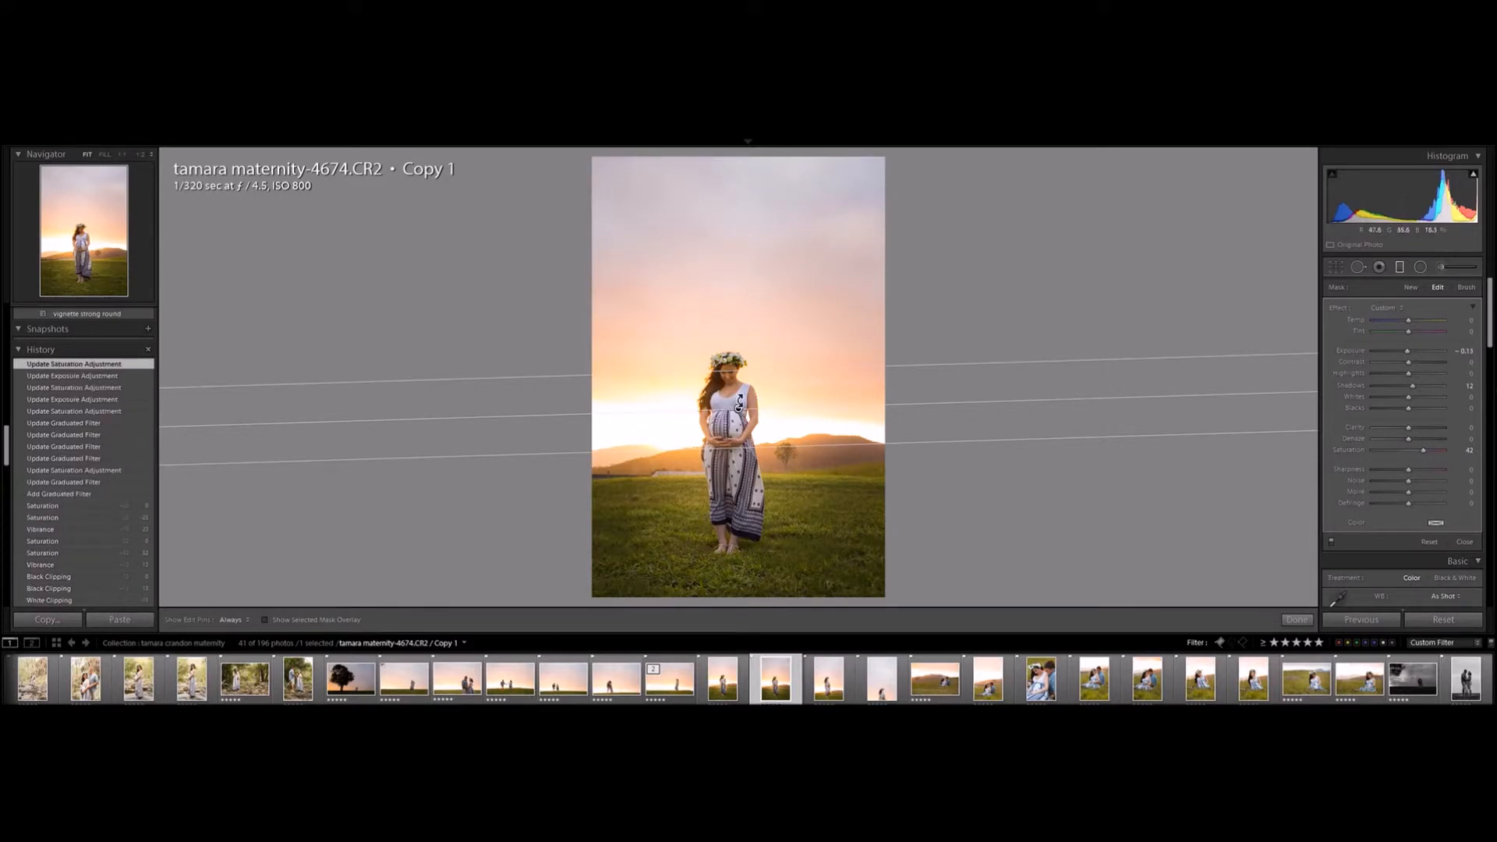
Erase the graduated filter's mask from the woman's body, face and hair with the filter's erase brush, checking coverage with the mask overlay.
left_click(1466, 289)
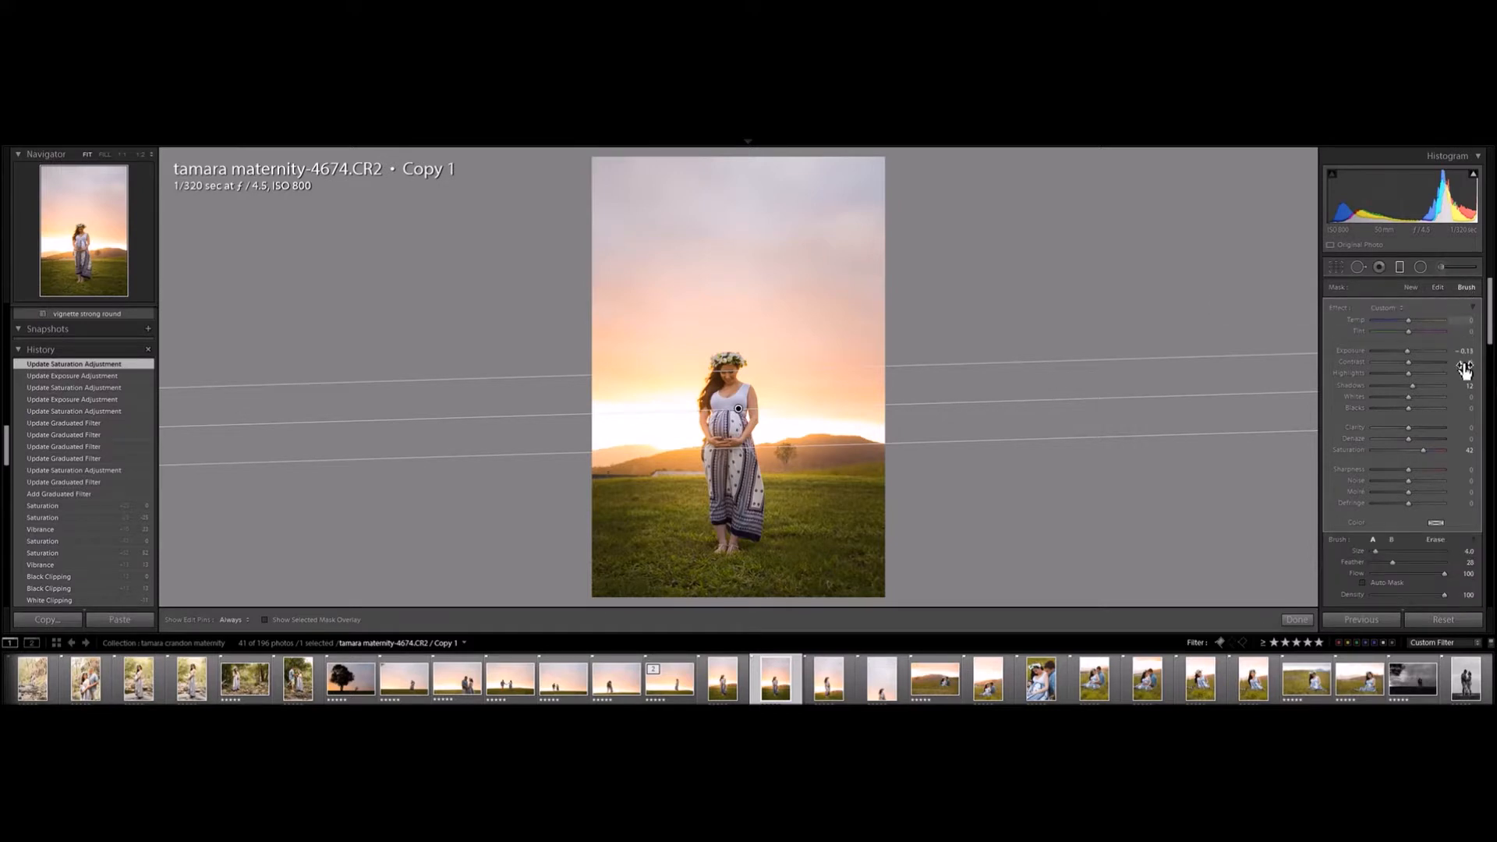
left_click(1435, 539)
key("h")
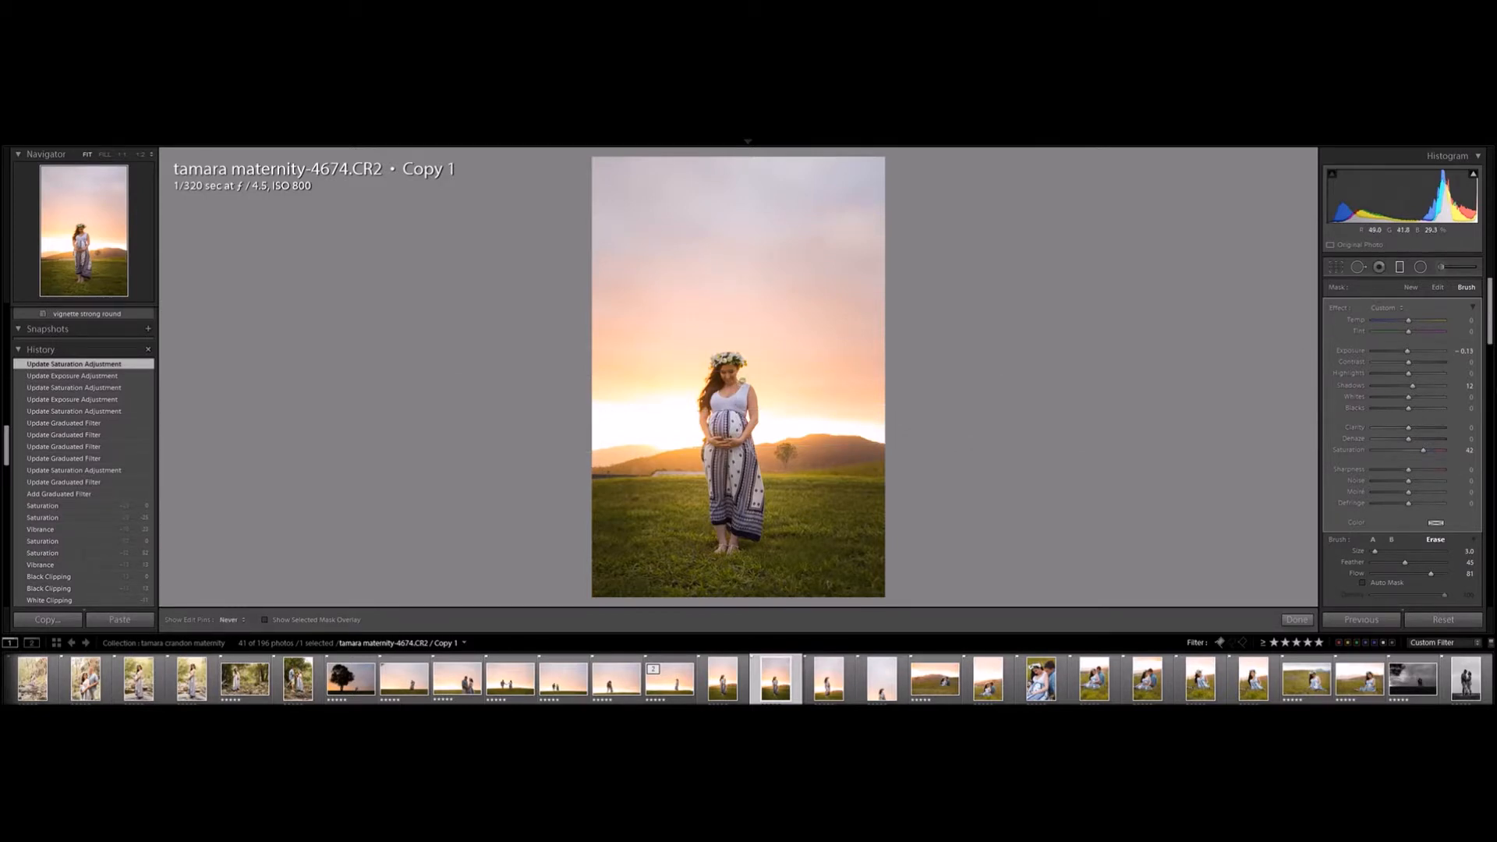
key("h")
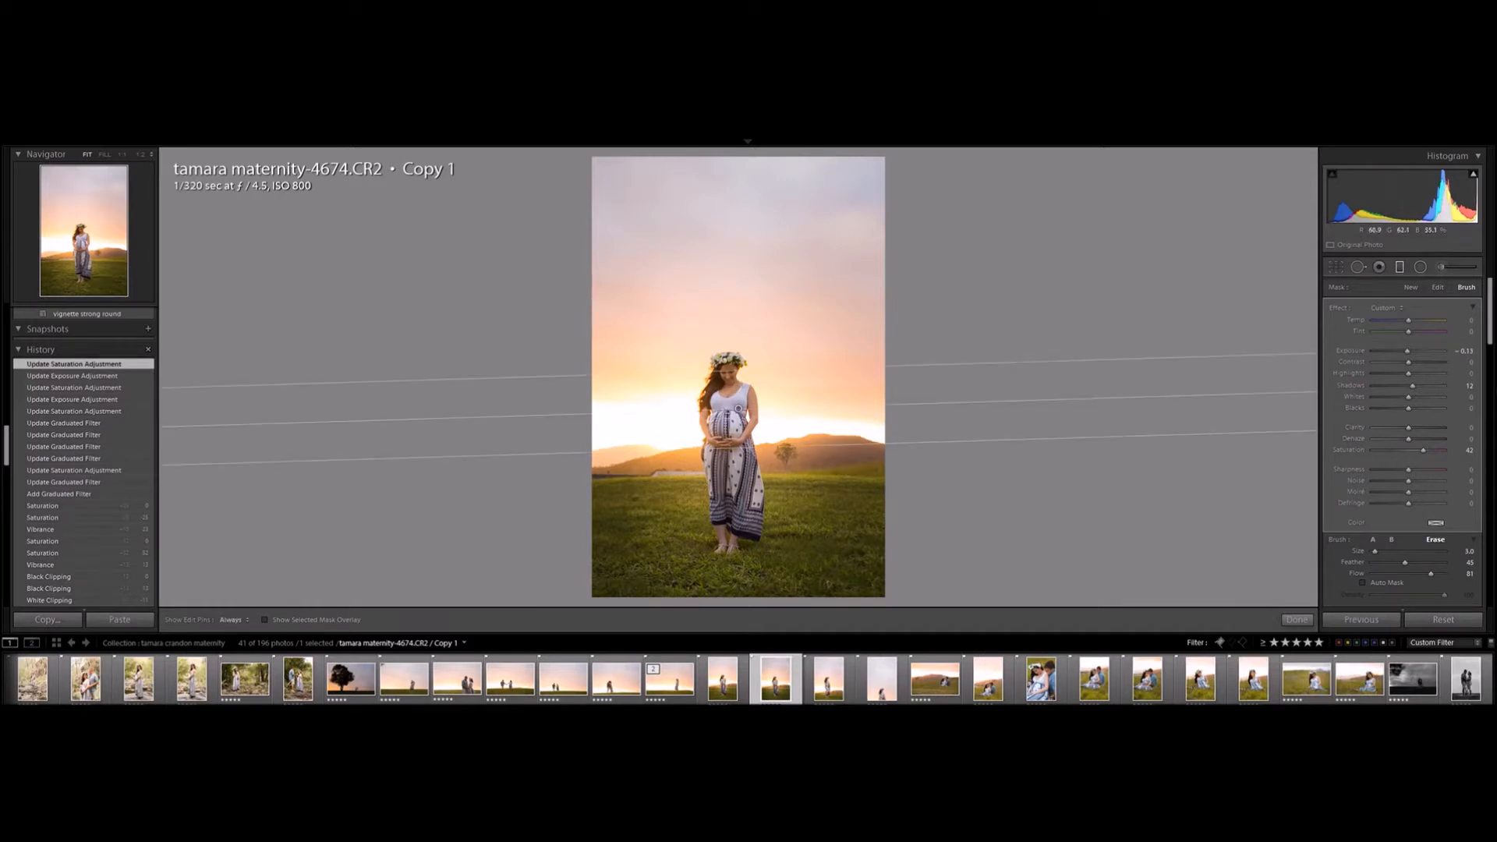
left_click_drag(737, 468, 744, 417)
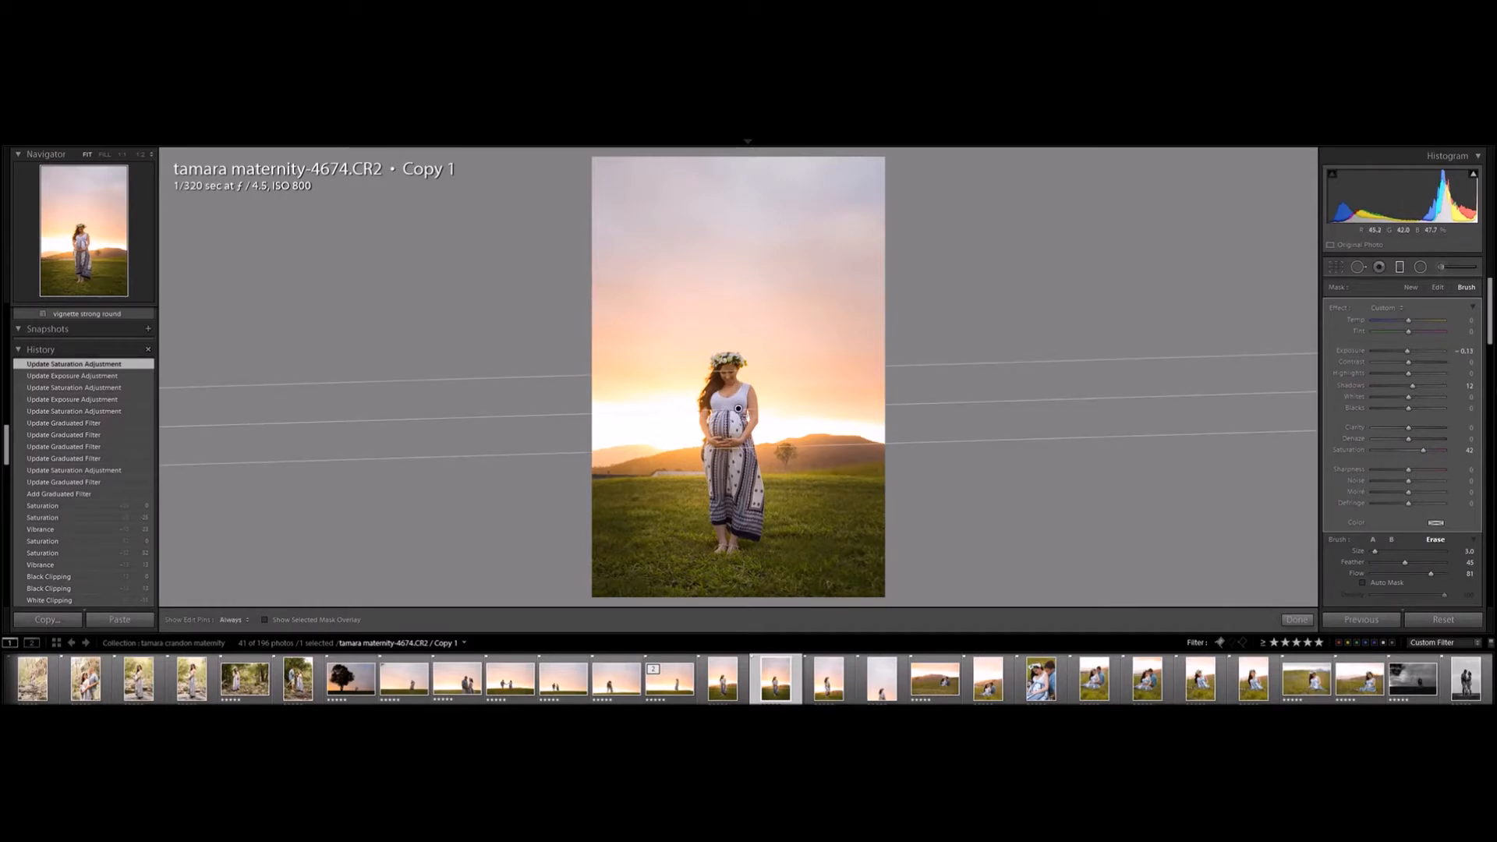
left_click(266, 621)
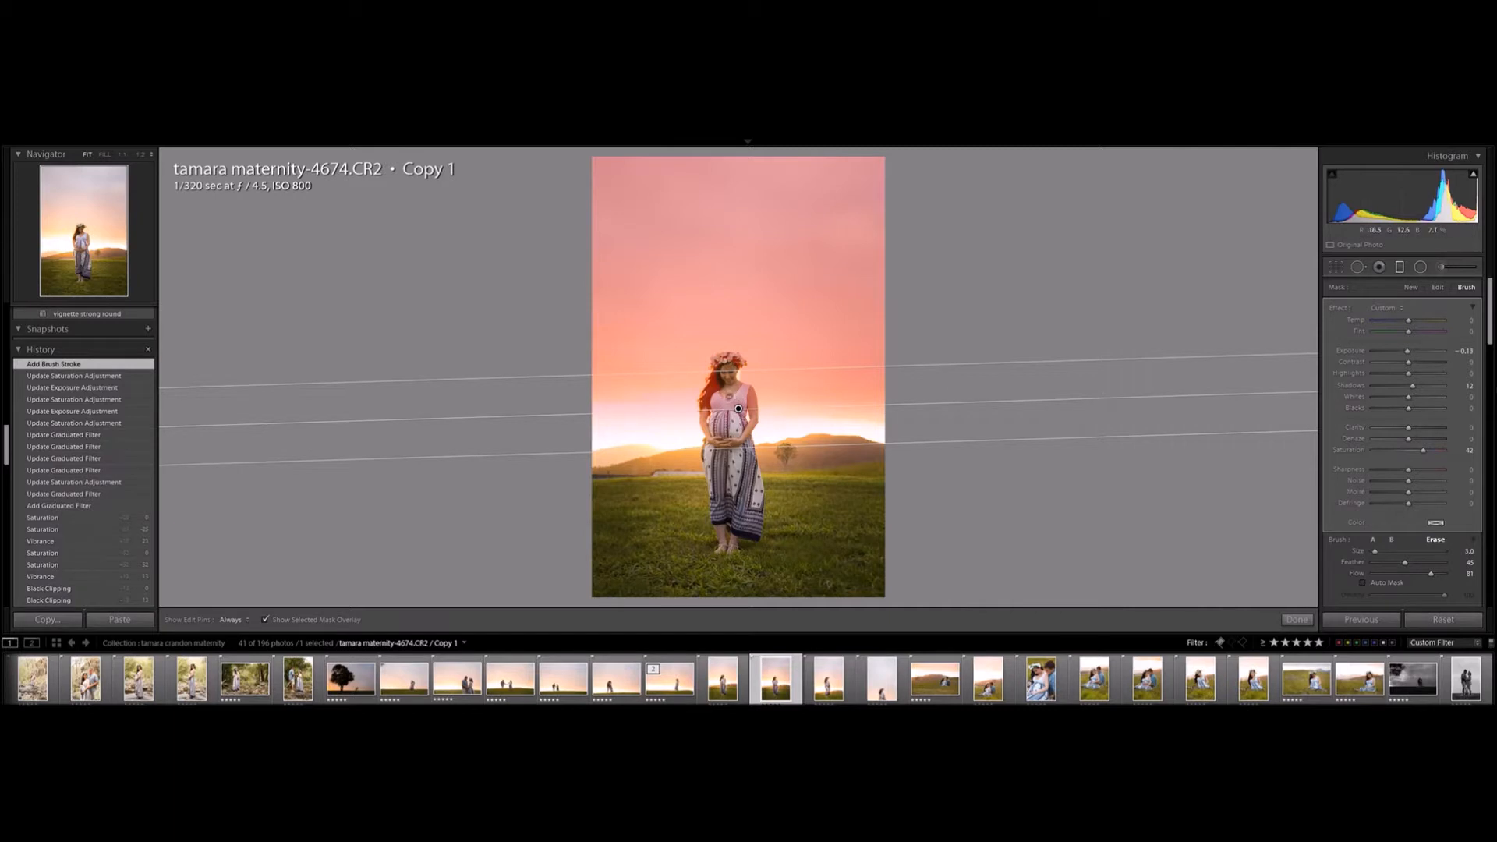
left_click_drag(723, 376, 711, 383)
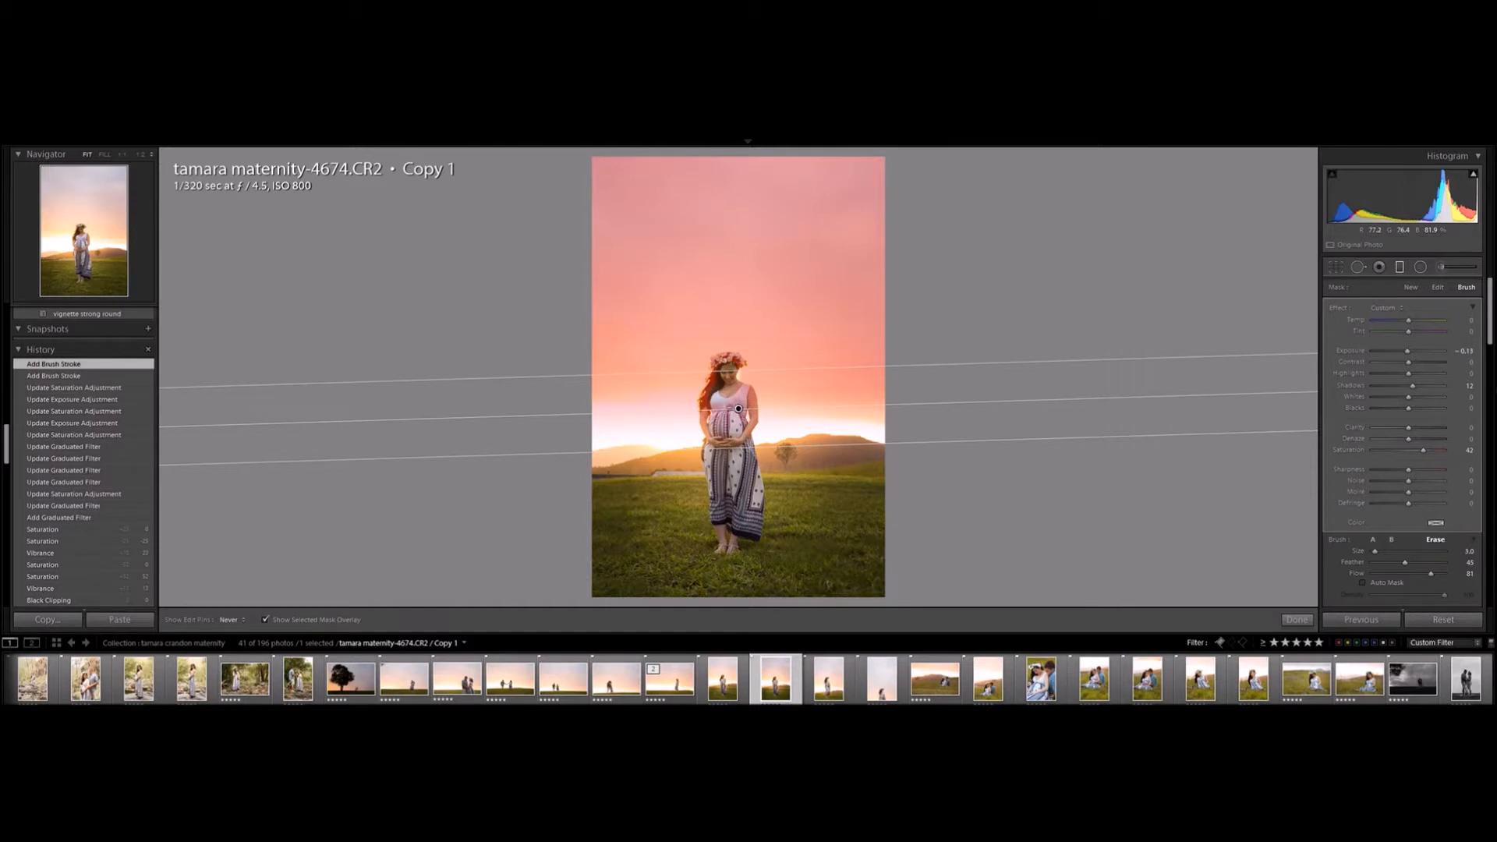
left_click(739, 408)
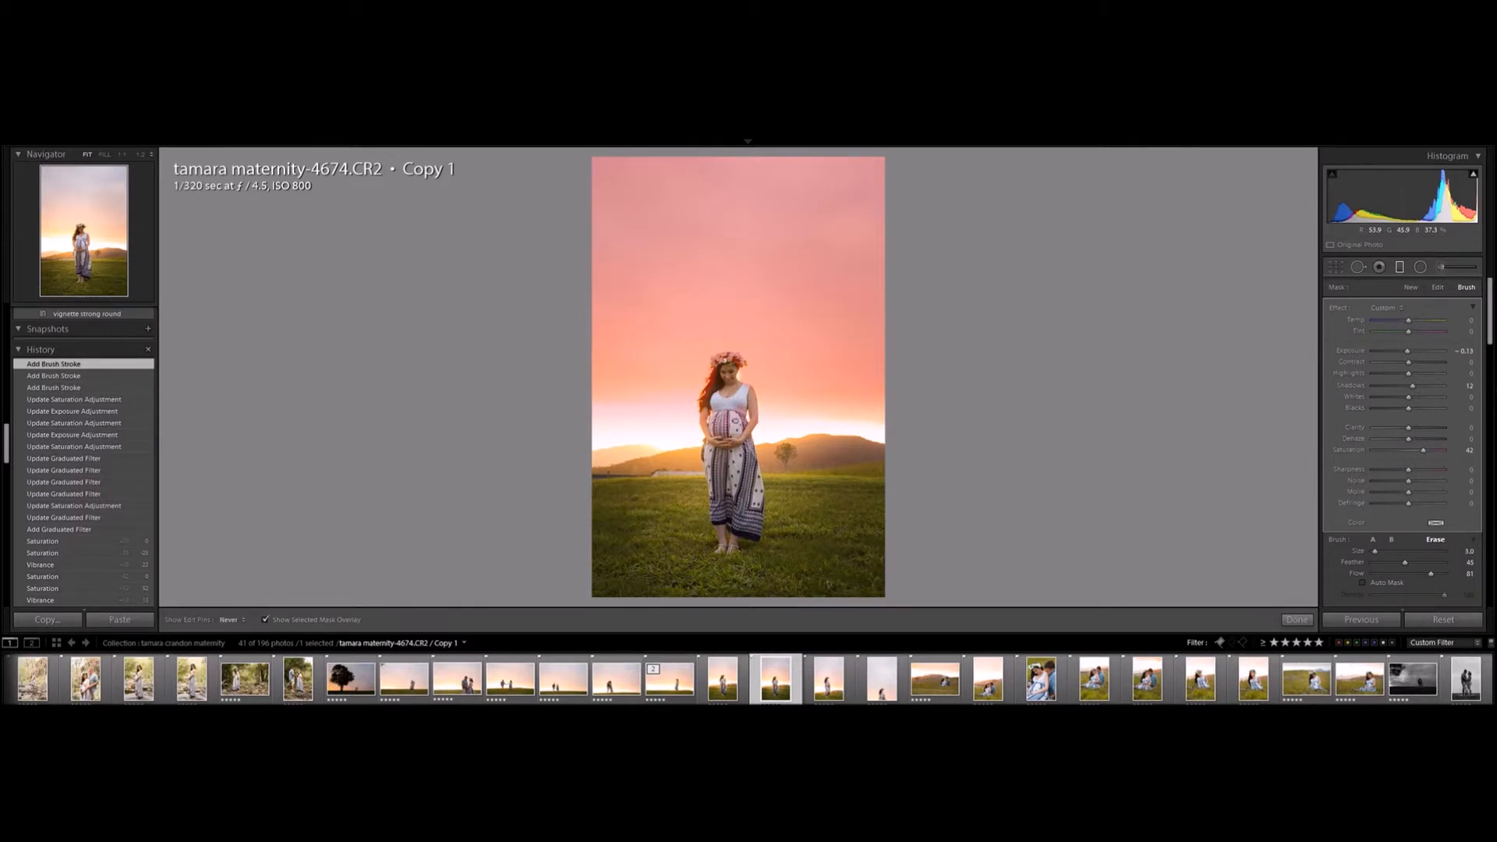
left_click_drag(739, 428, 745, 445)
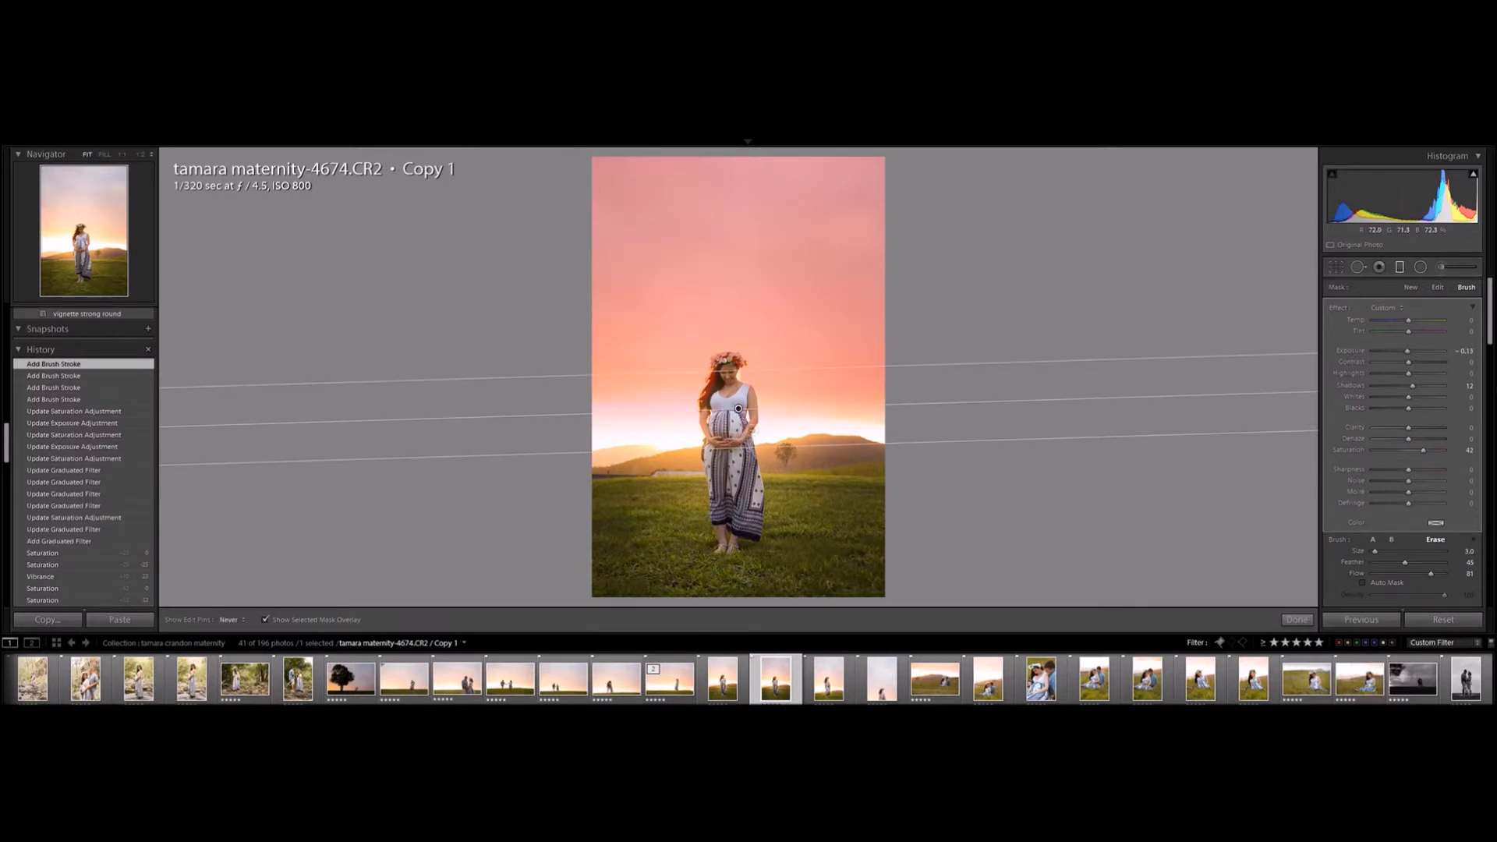
left_click_drag(753, 416, 739, 410)
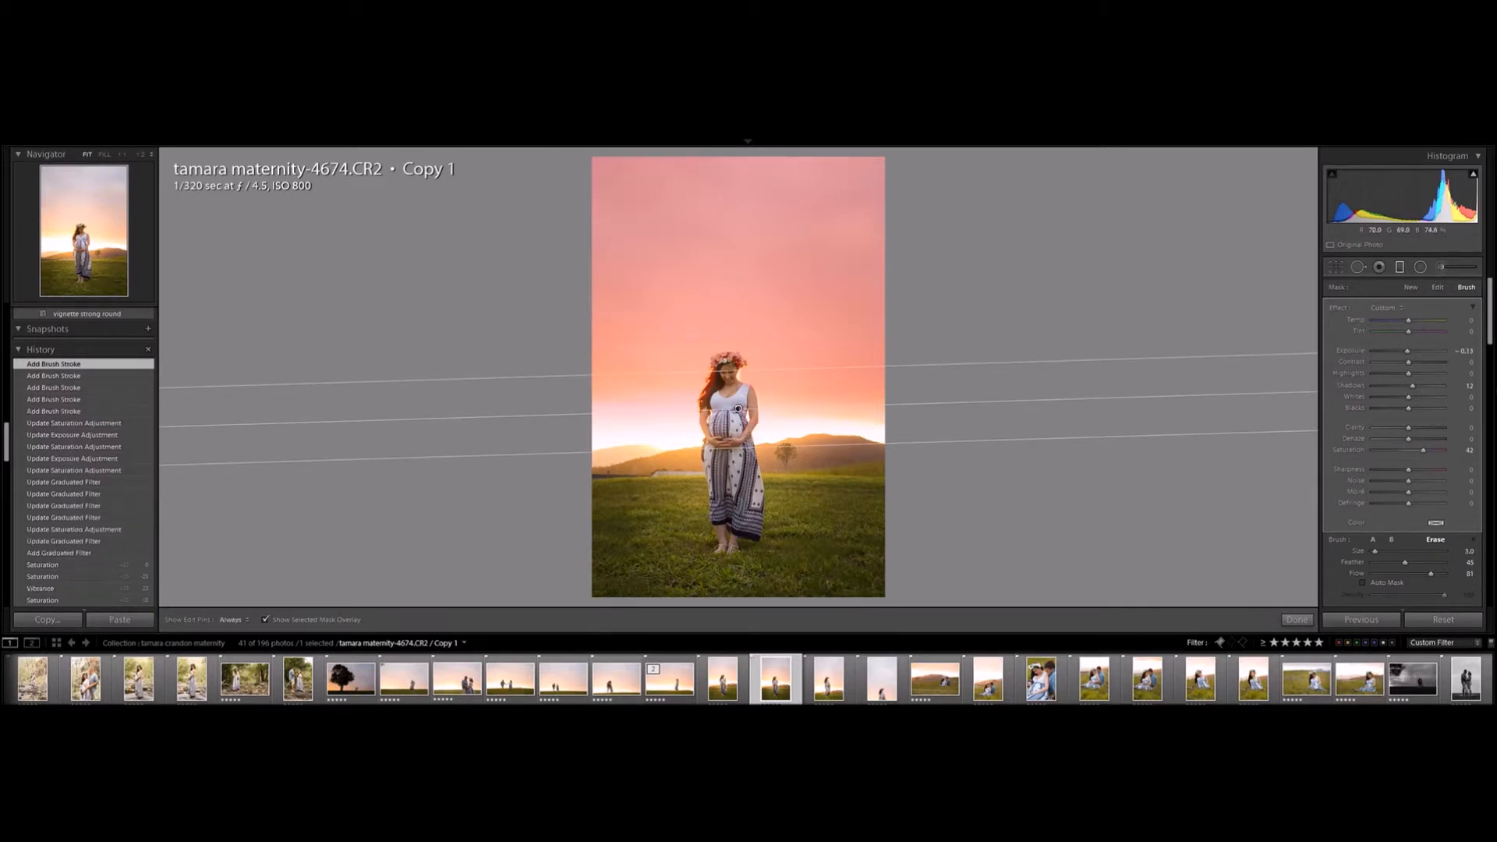
left_click(265, 620)
Compare the photo with and without the graduated filter, leave the filter enabled and finish editing it.
scroll(1430, 396, "down", 5)
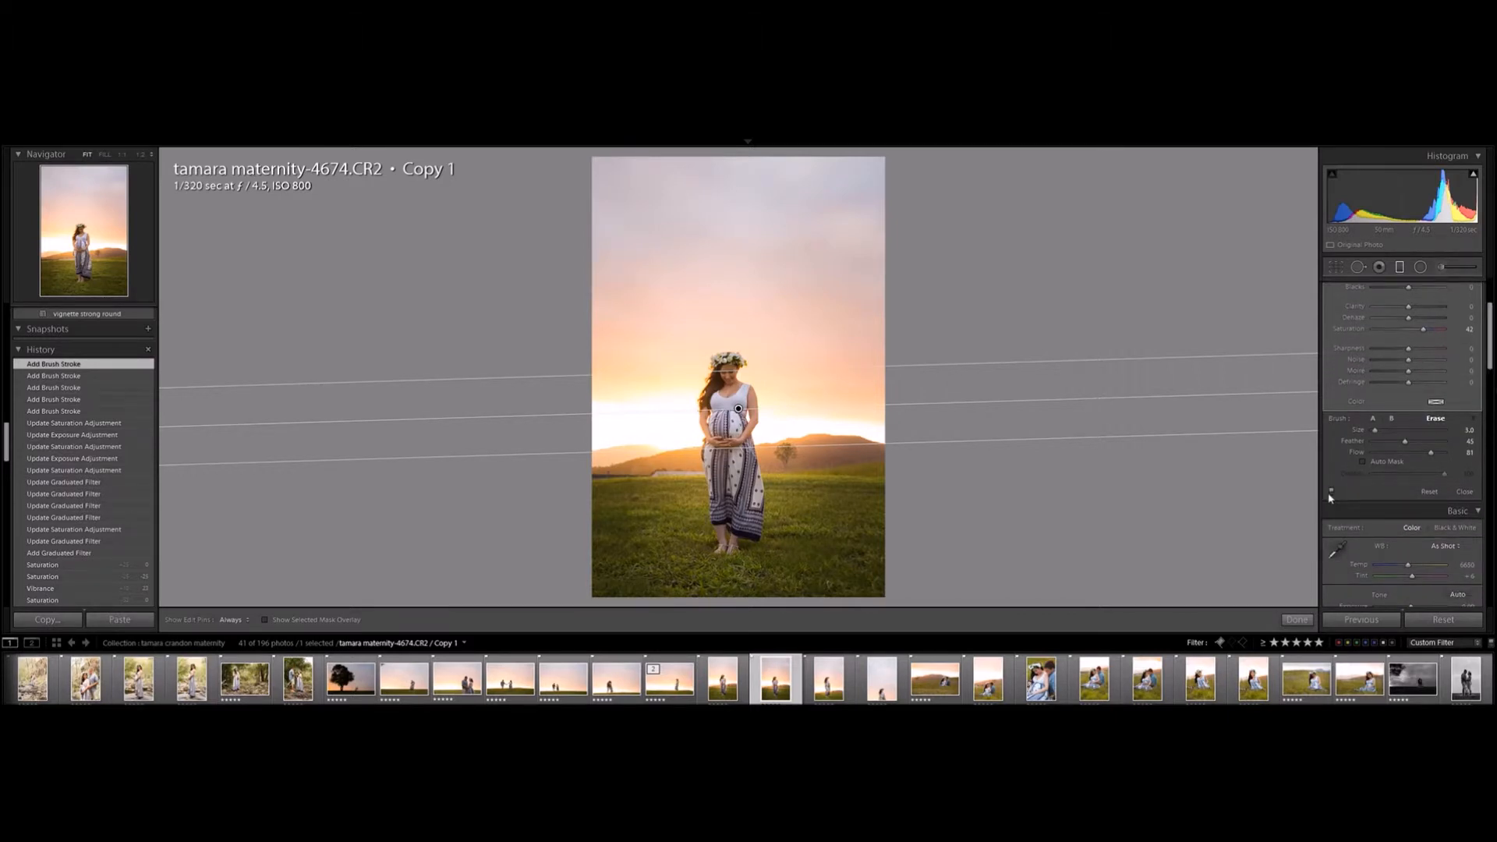
left_click(1332, 493)
left_click(1332, 492)
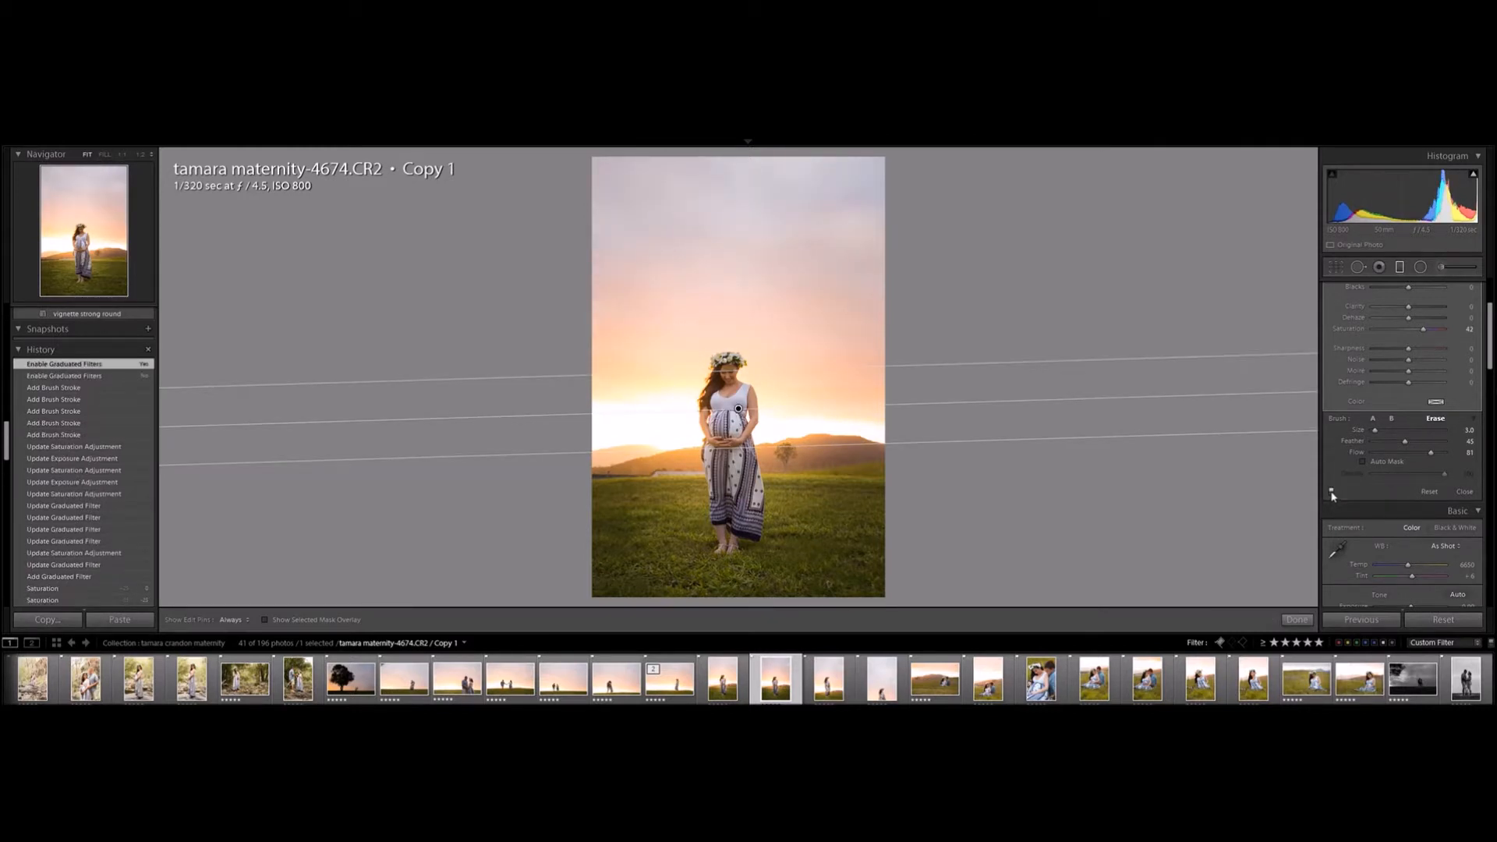
left_click(1332, 492)
left_click(1331, 493)
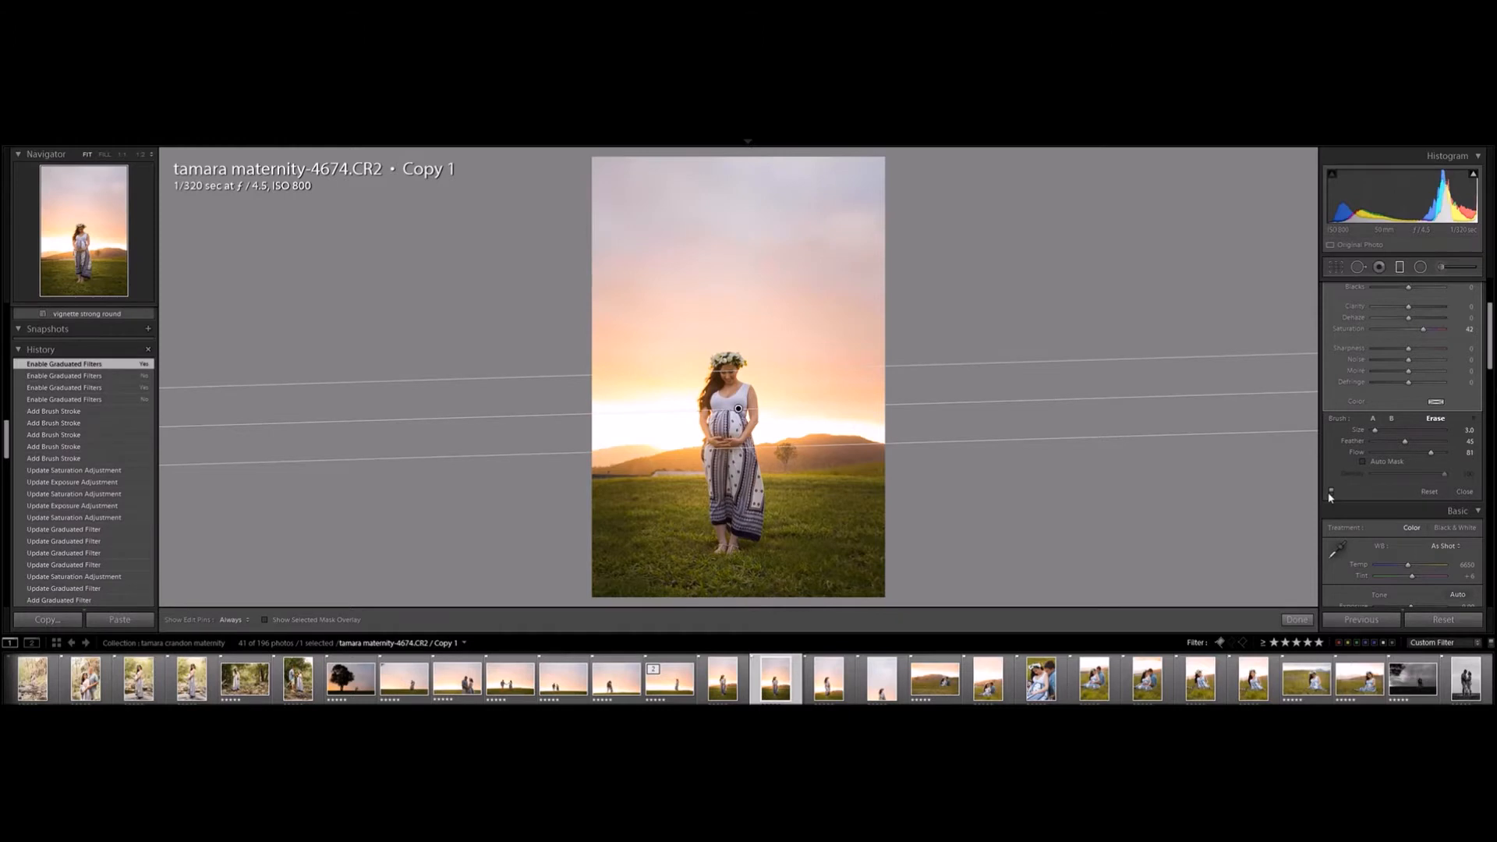
left_click(1332, 493)
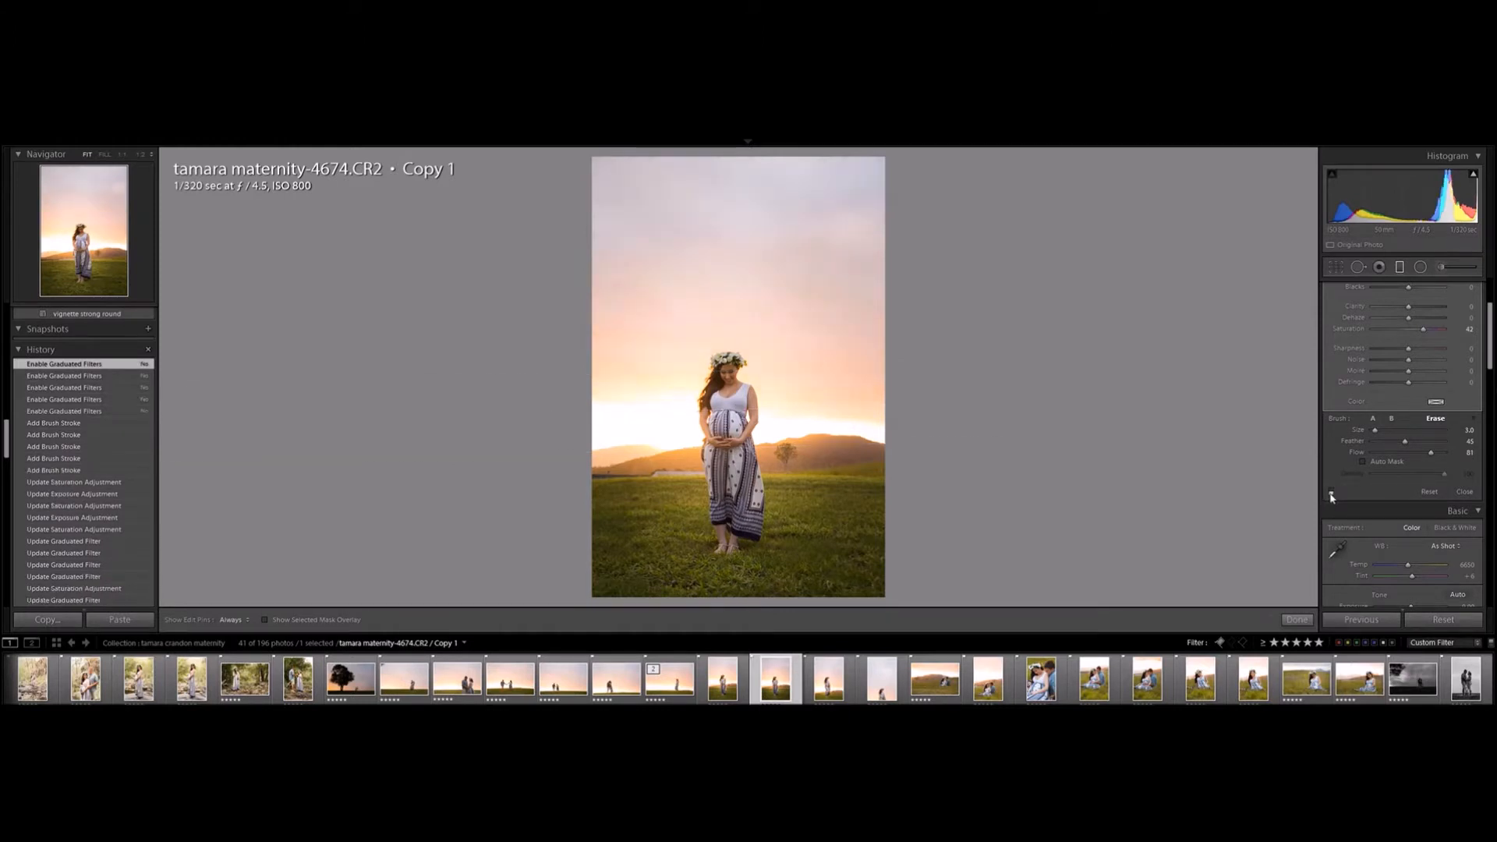
left_click(1332, 493)
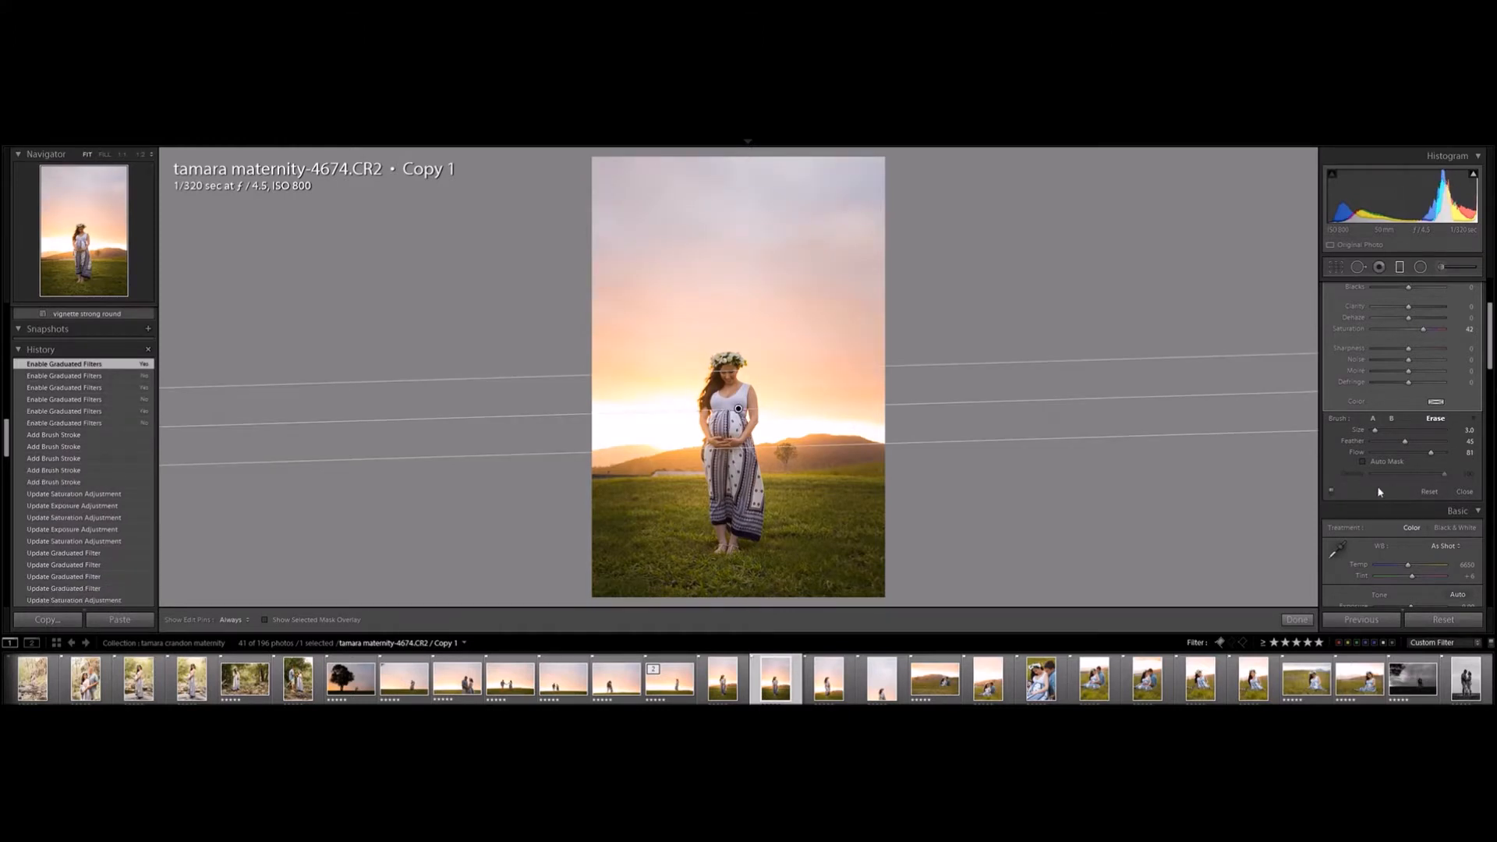
left_click(1464, 492)
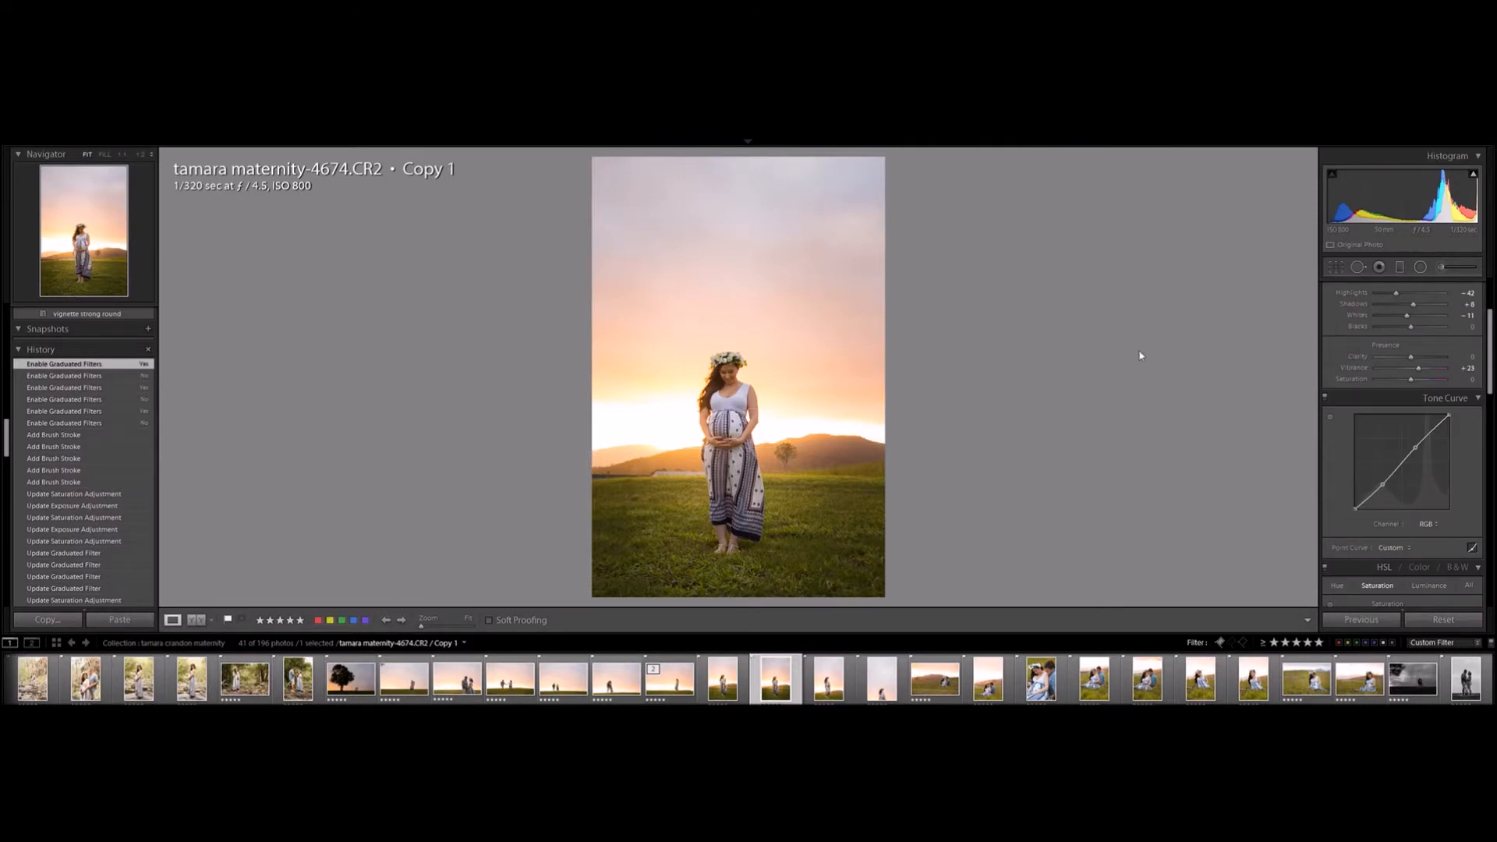
Try shifting the sky's orange and yellow hues with the HSL targeted adjustment tool, and reset all hue values.
left_click_drag(1491, 369, 1461, 421)
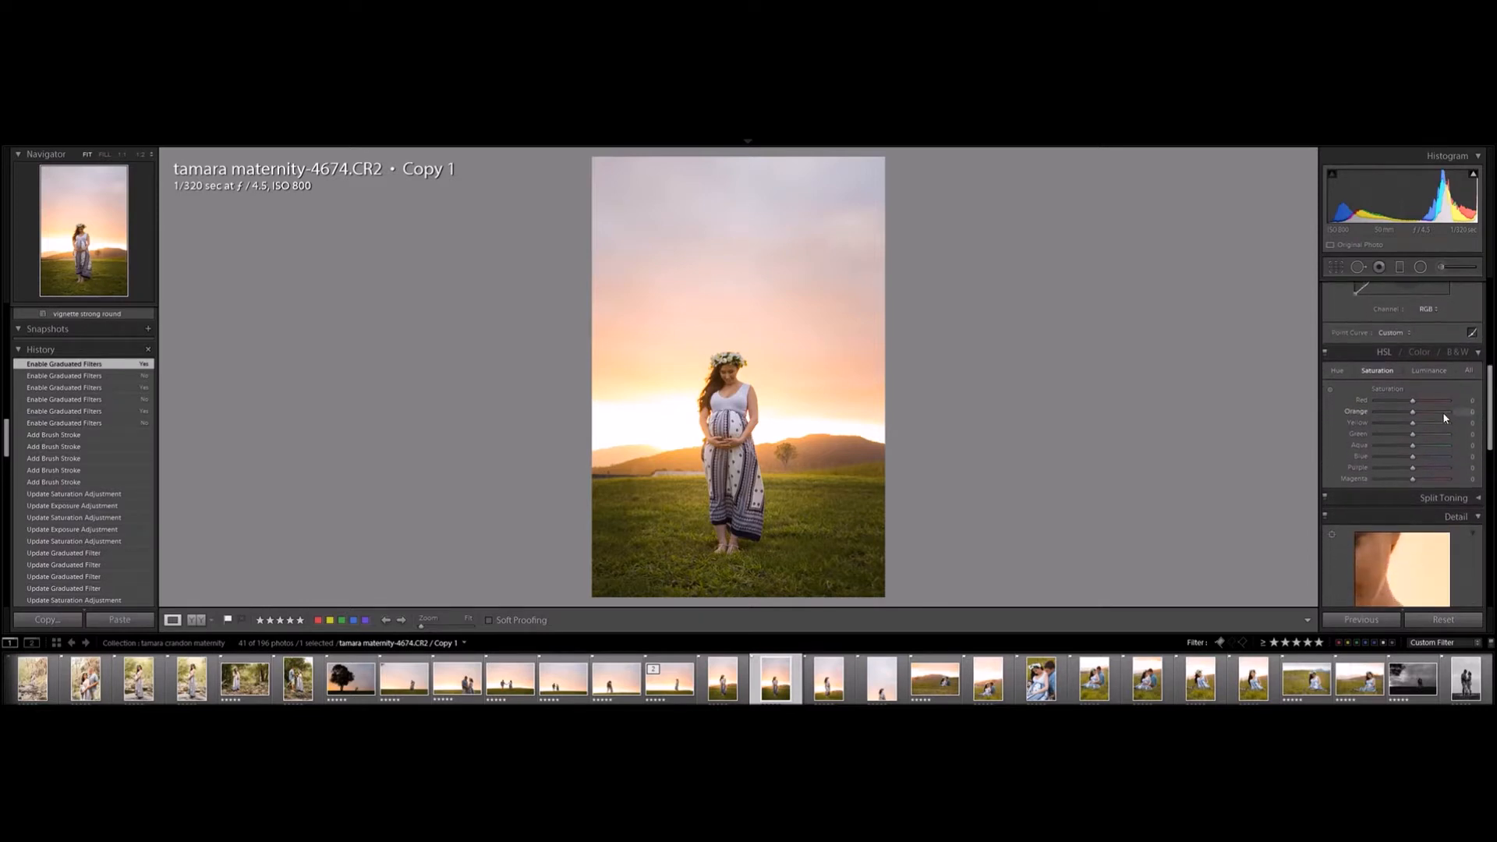
left_click(1337, 371)
left_click(1331, 389)
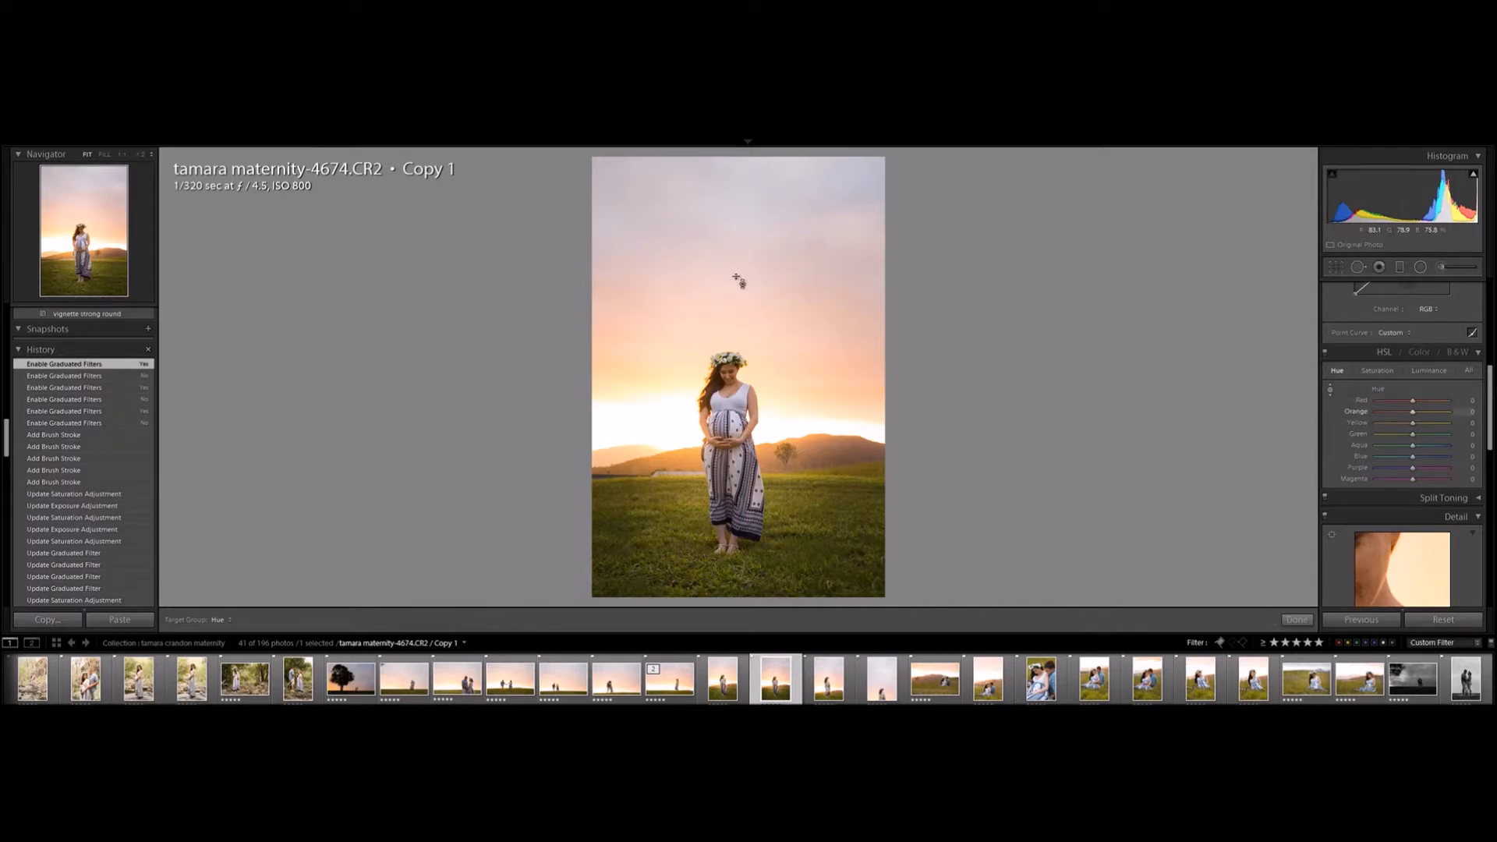
left_click_drag(645, 324, 645, 329)
left_click_drag(645, 269, 659, 313)
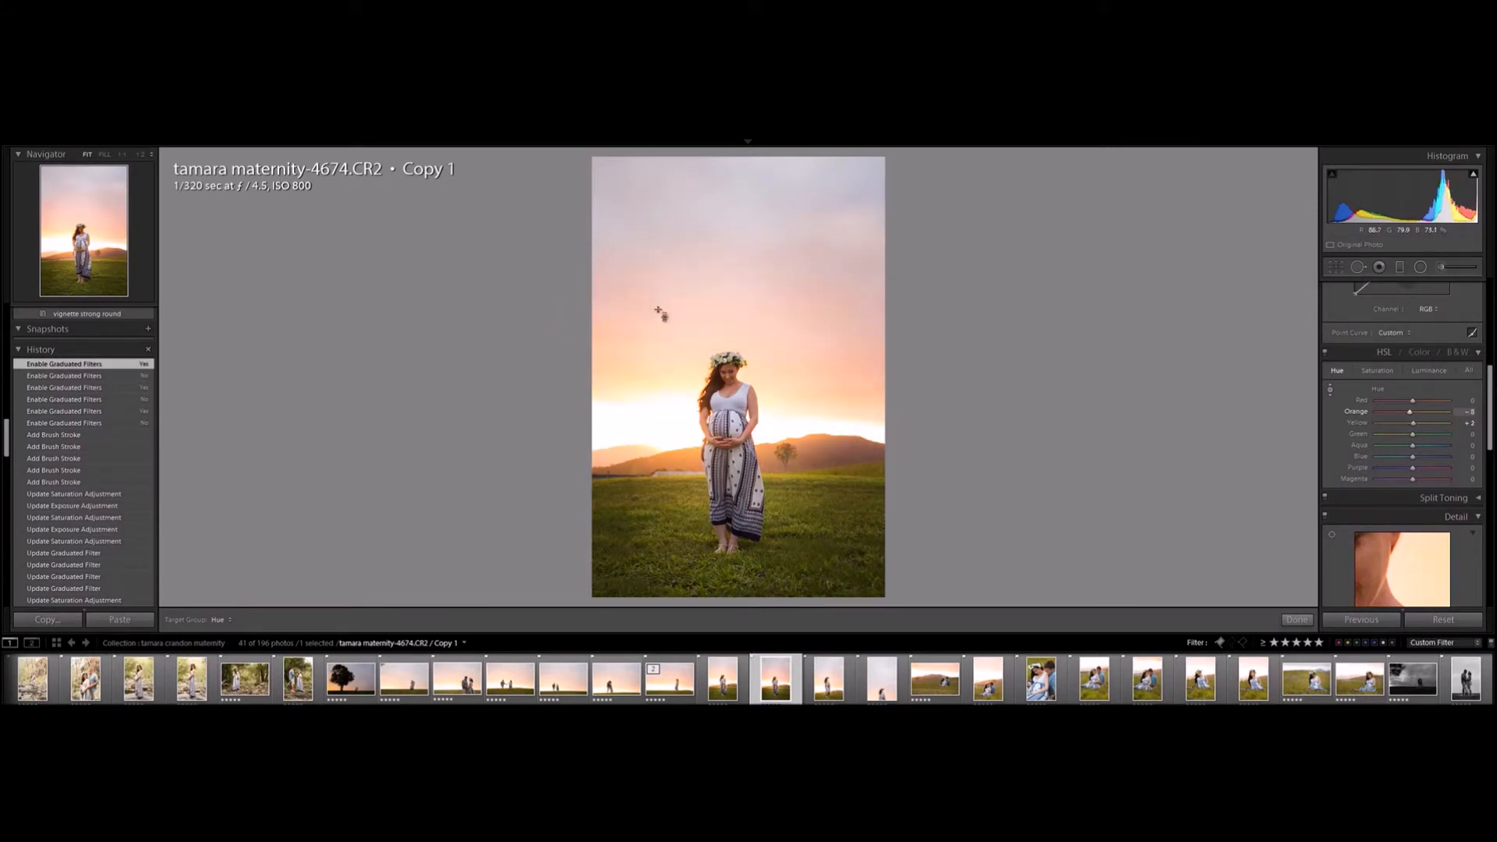
double_click(1381, 391)
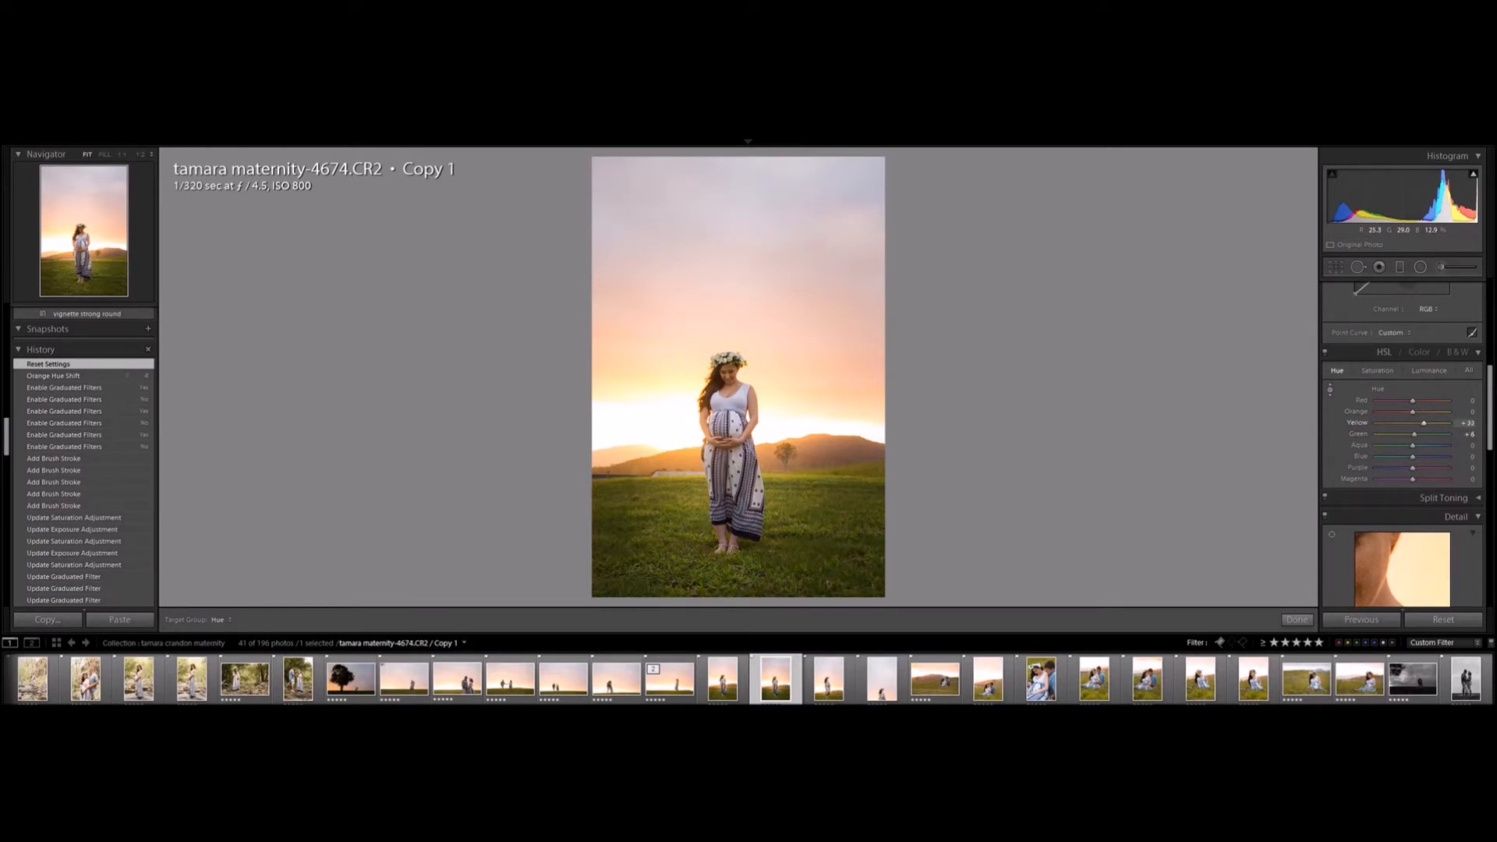
Reduce the grass's saturation with the targeted adjustment tool to Yellow -31 and Green -5, and finish the targeted adjustment.
key("ctrl+alt+shift+s")
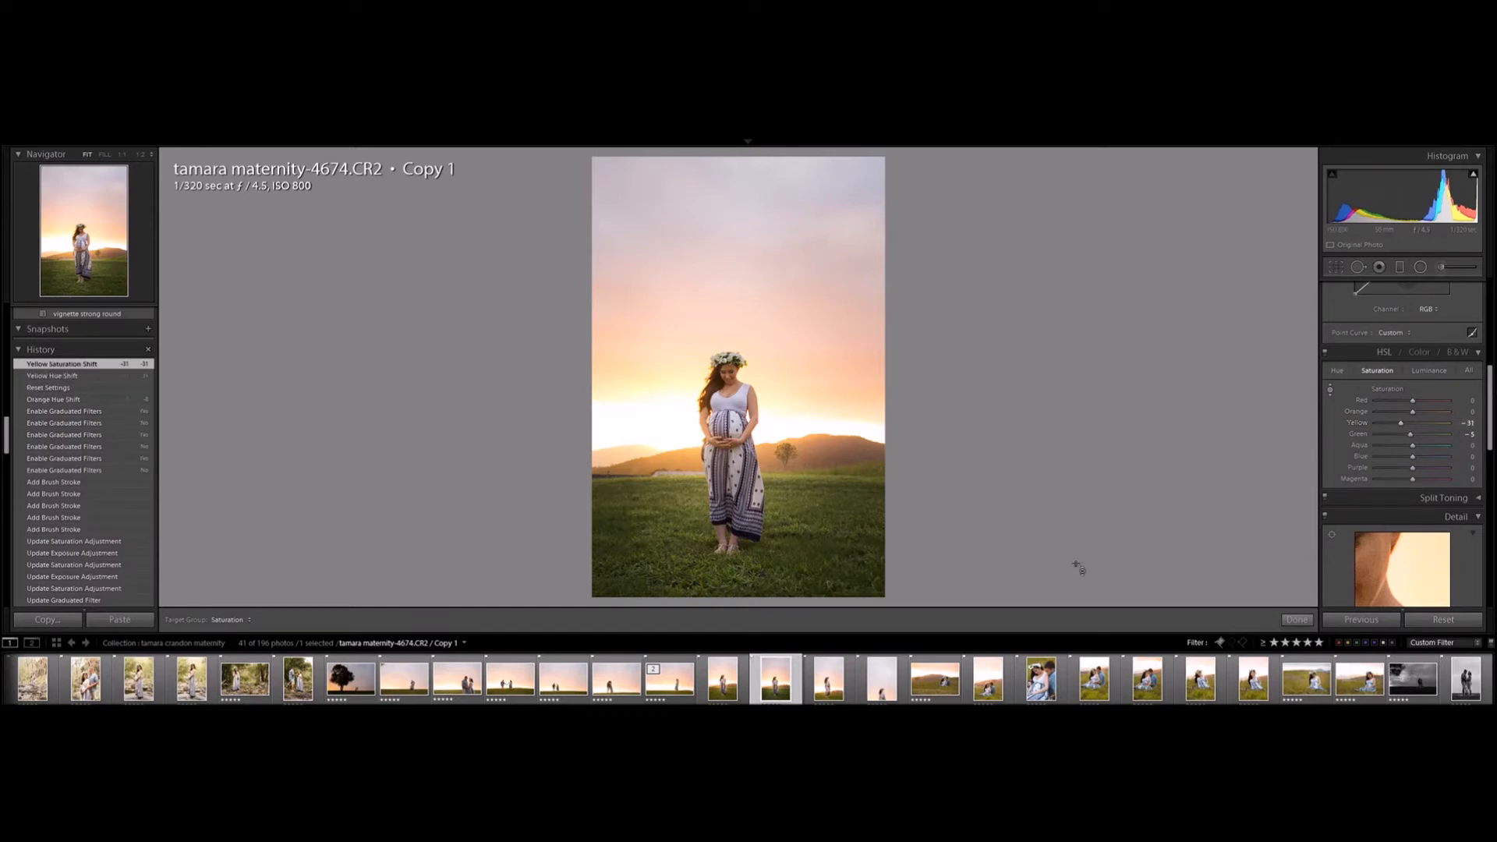
left_click(1296, 619)
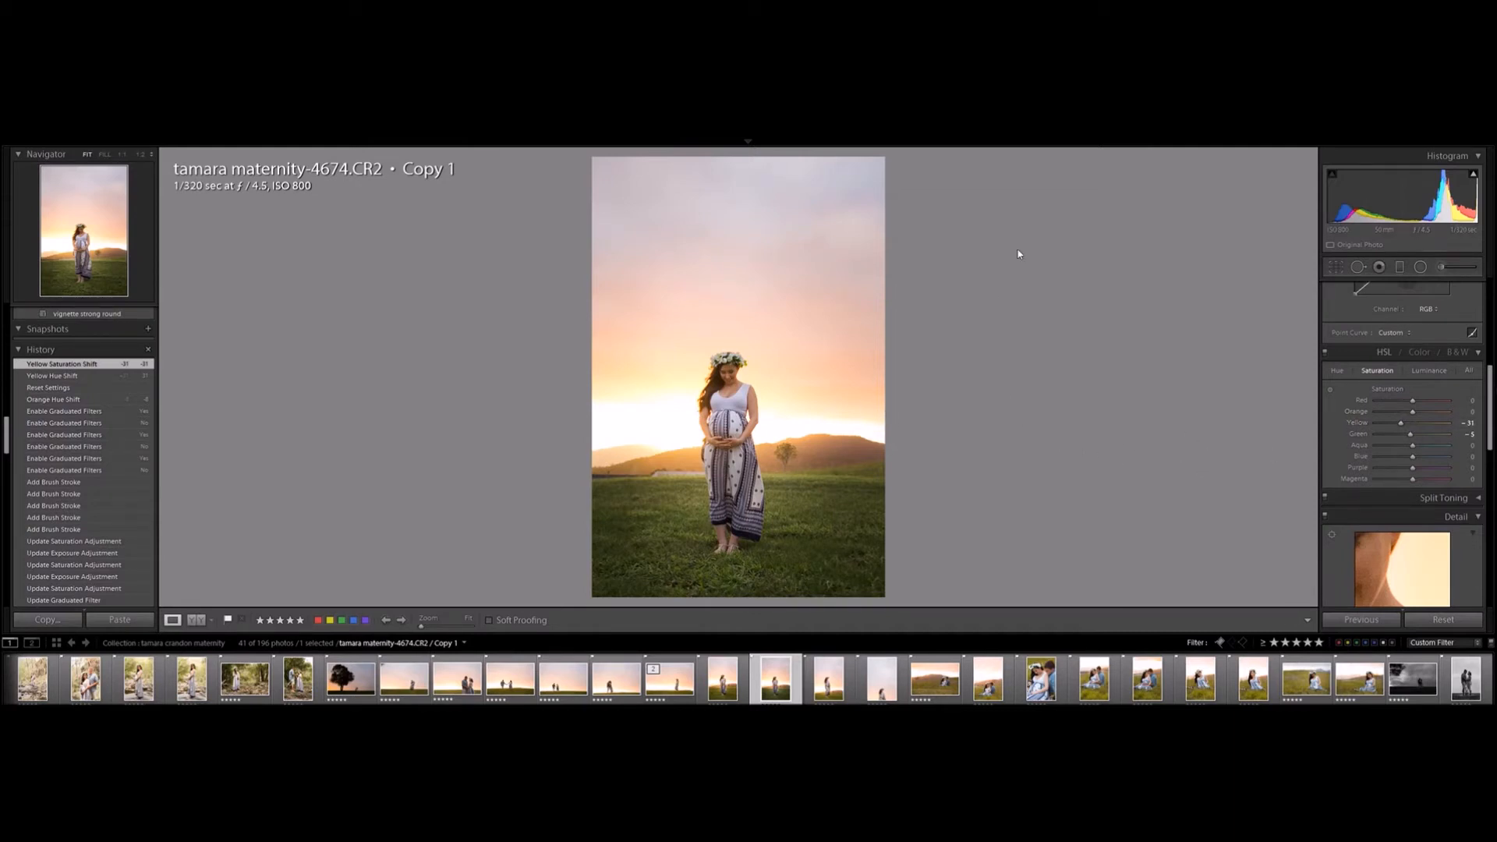
Compare the before and after versions side by side in a widened view, and return to the single-photo view.
left_click(197, 621)
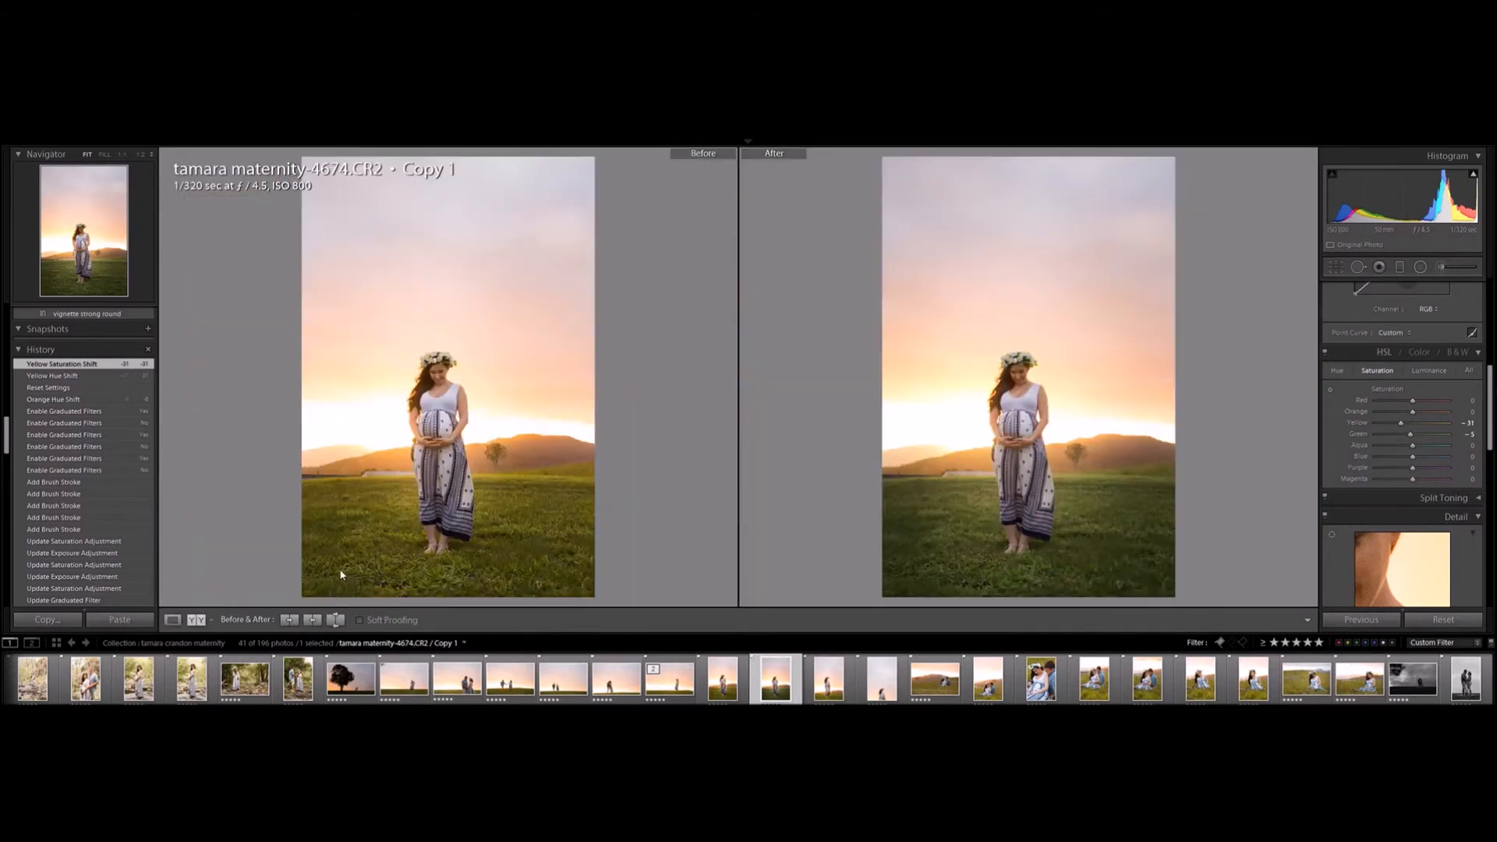
left_click(6, 435)
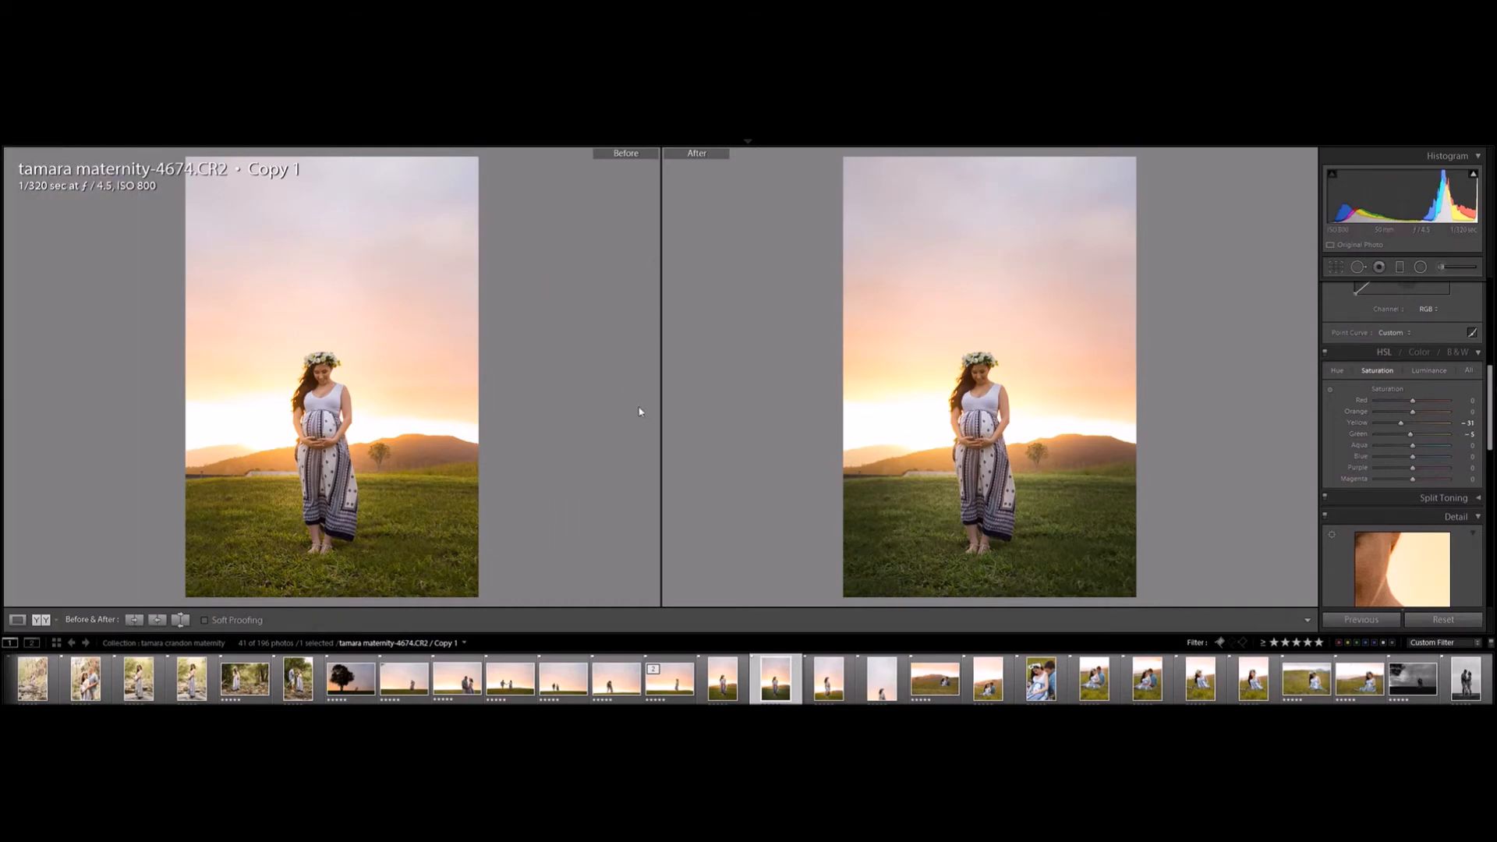
left_click(4, 397)
left_click(163, 619)
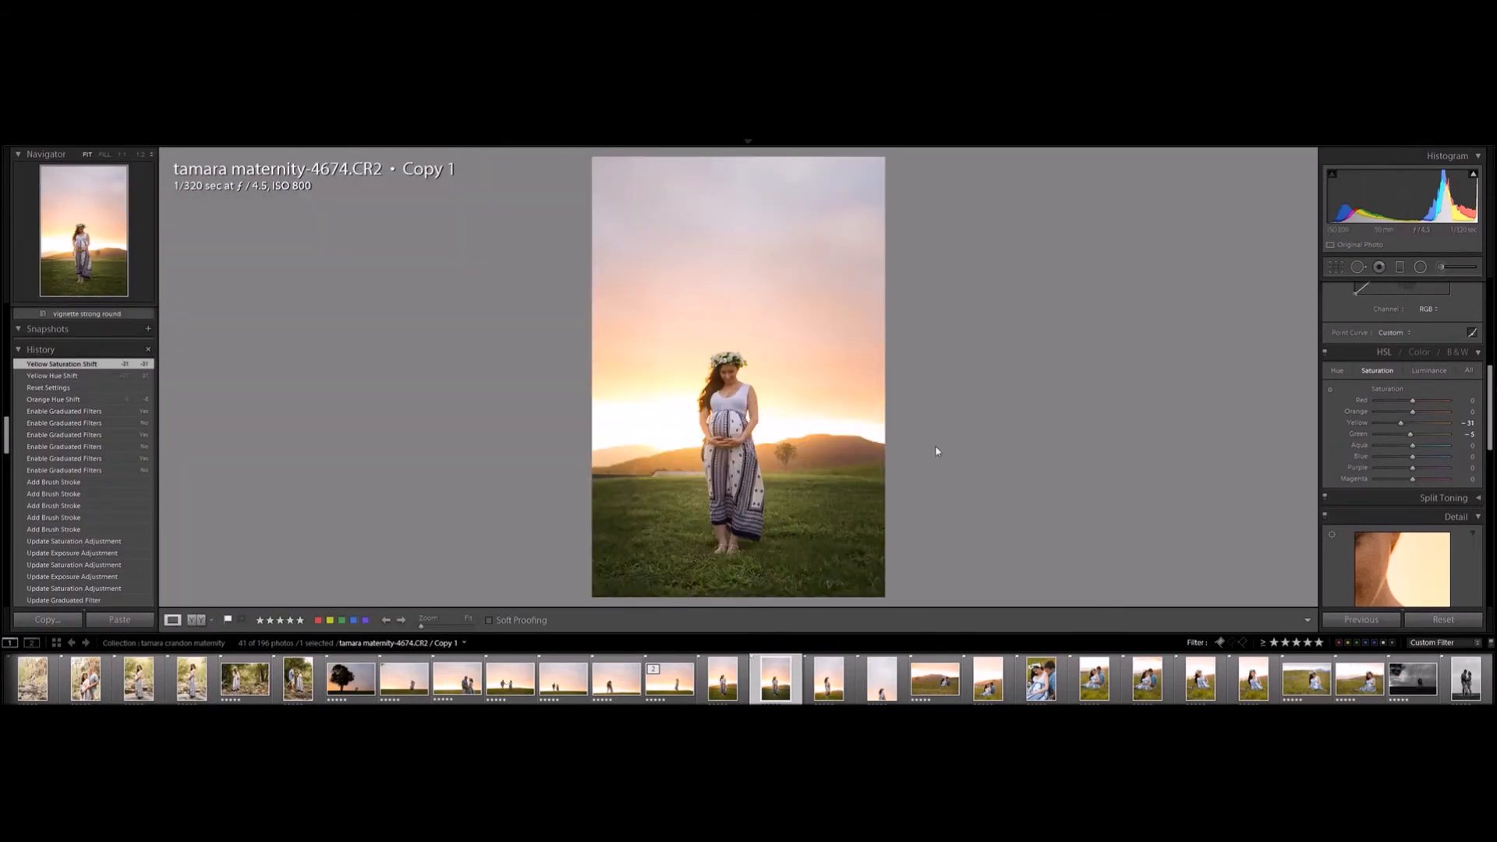
Create a virtual copy of the edited portrait and reset all its develop settings to the unedited state.
right_click(775, 427)
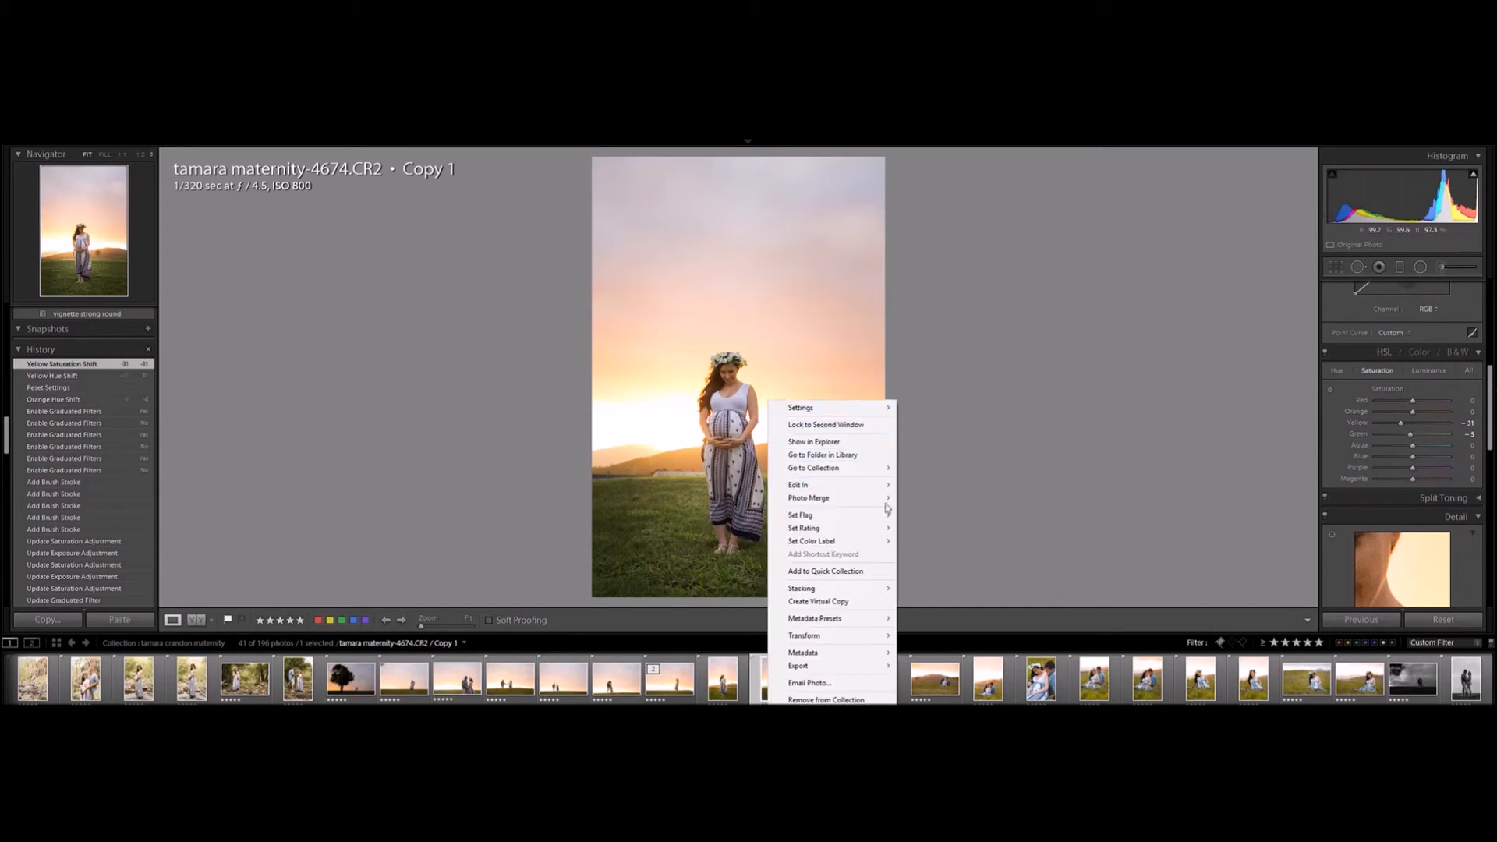
left_click(853, 600)
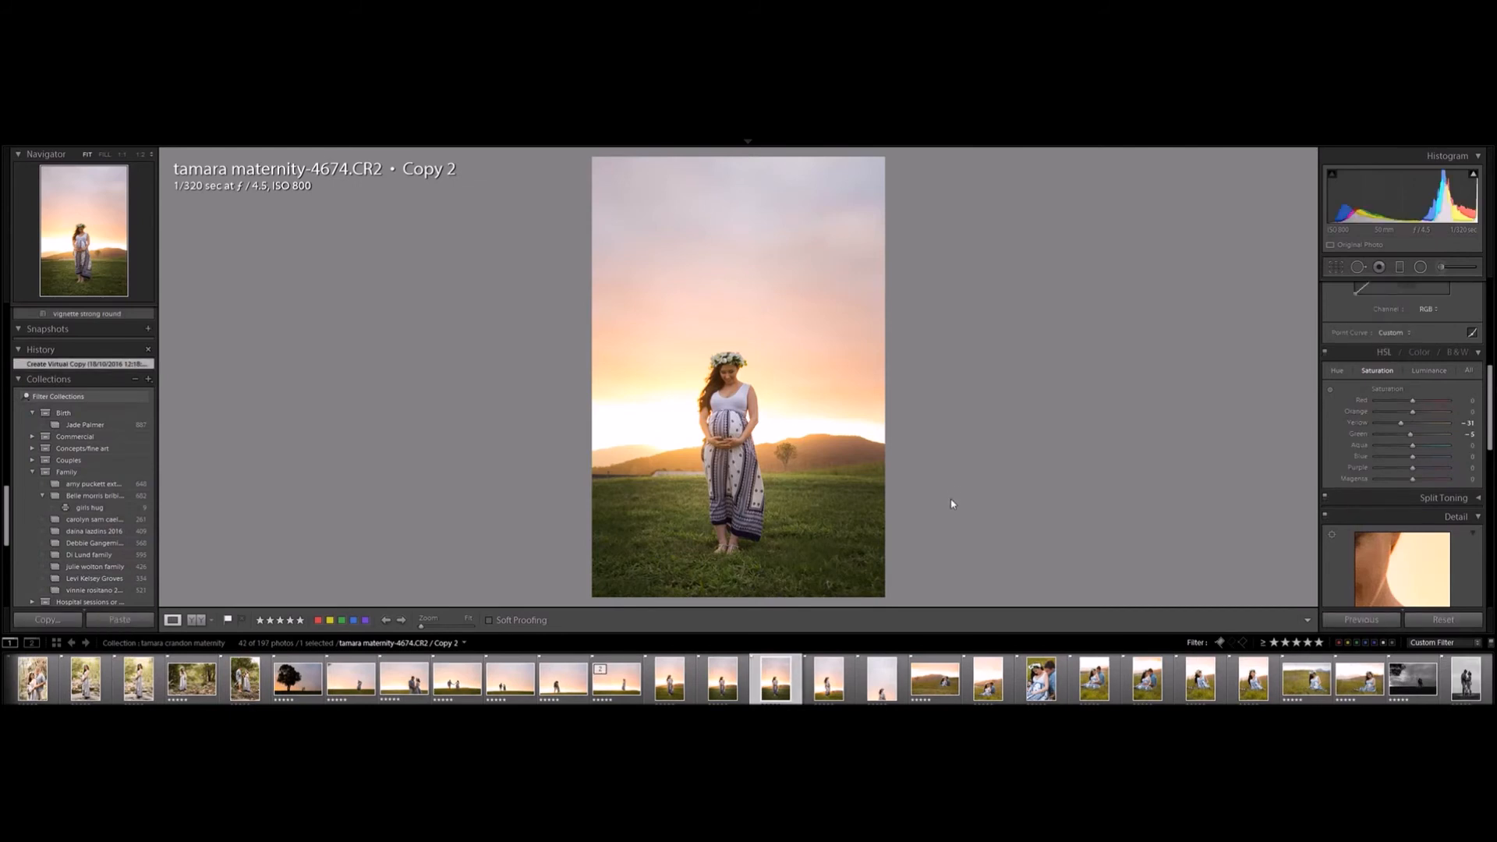
left_click(1434, 620)
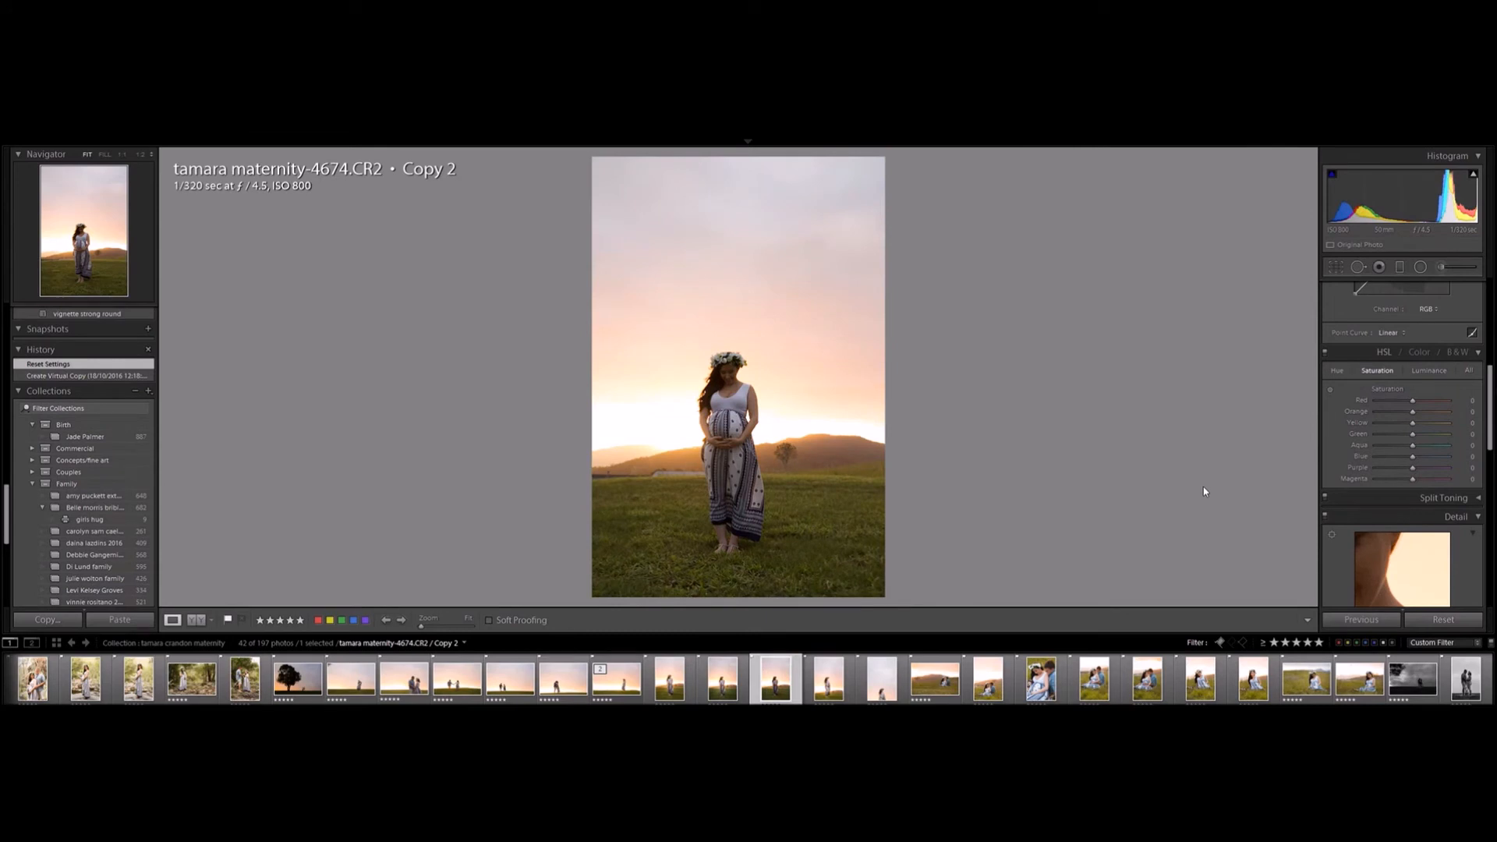
Compare the edited Copy 1 with the unedited Copy 2 by switching between them, ending on Copy 1.
key("Left")
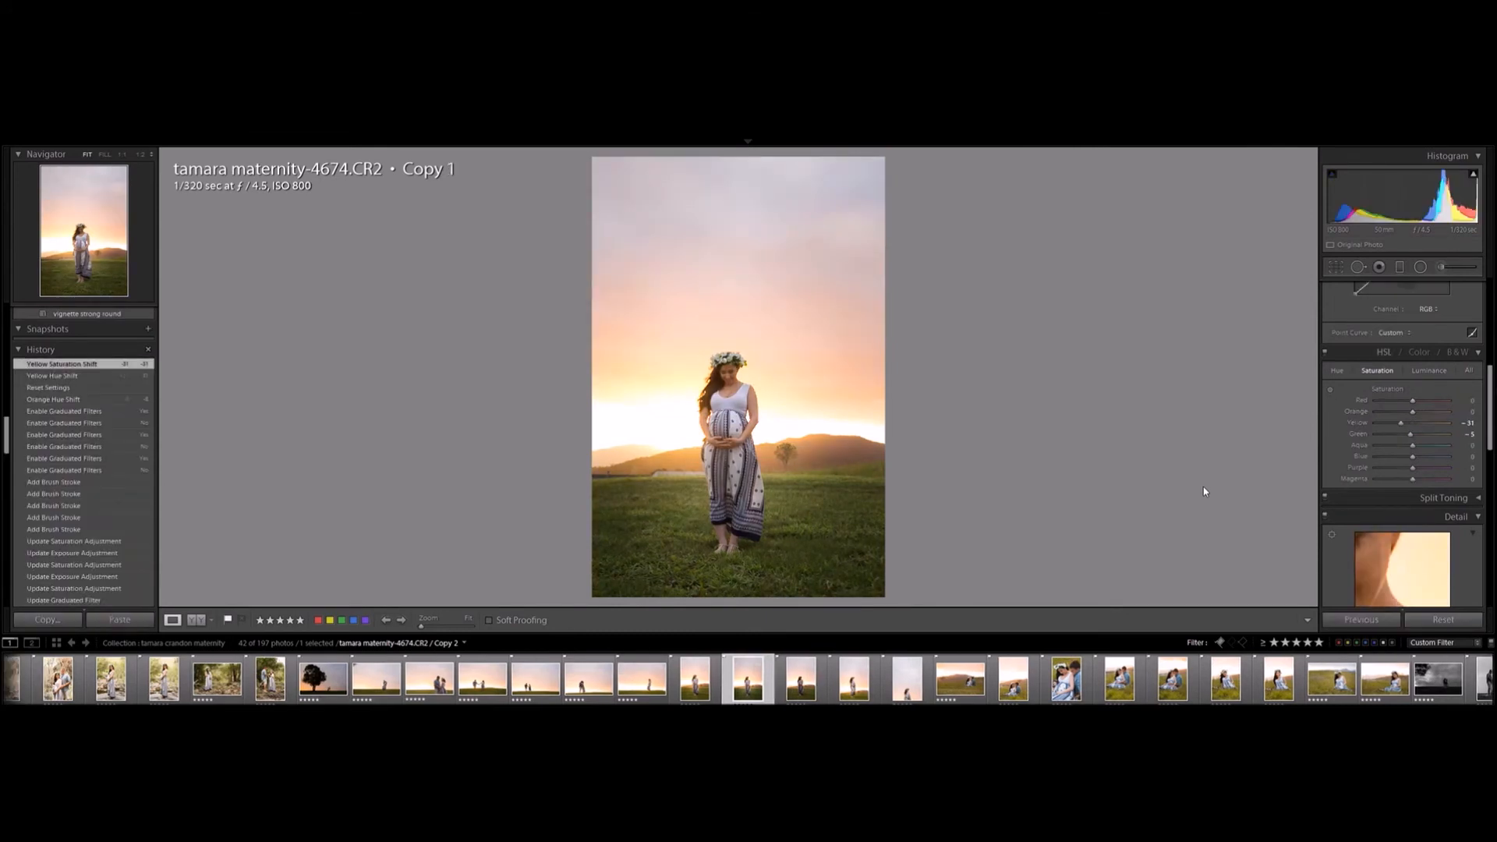
key("Right")
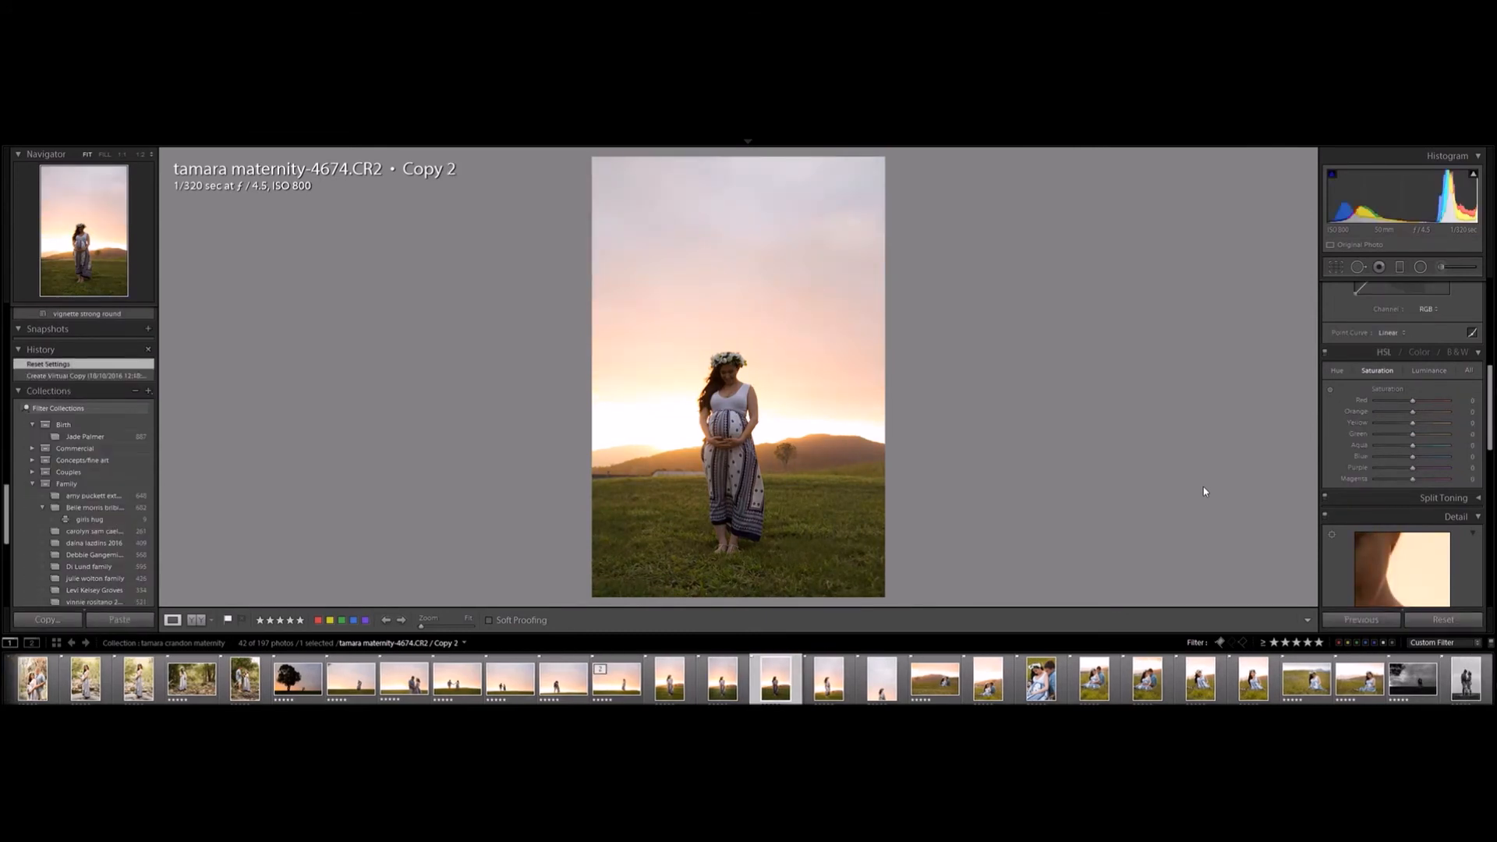
key("Left")
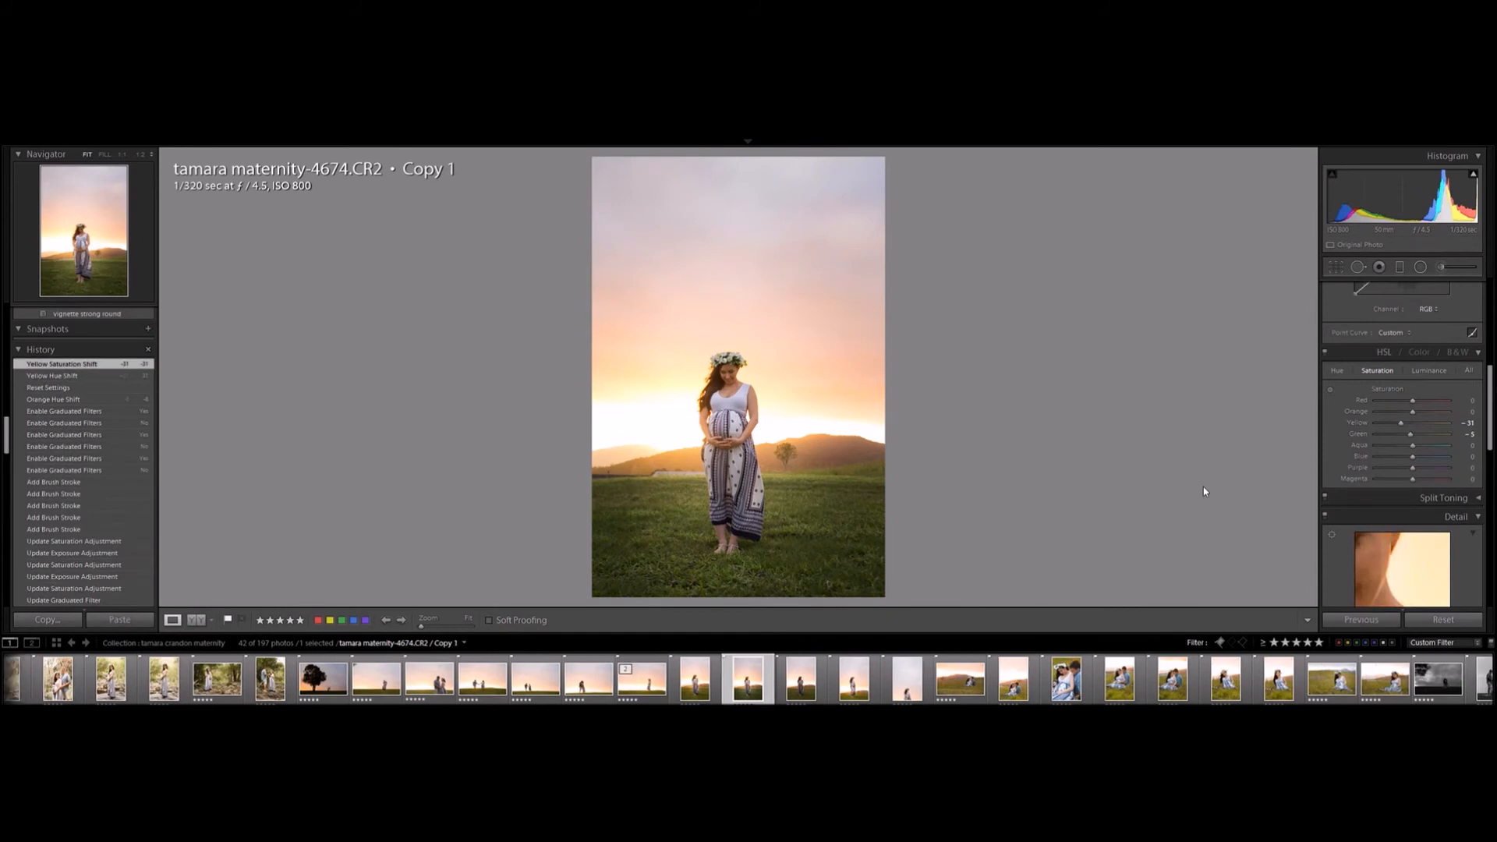
Compare Copy 1 with the previously finished version tamara maternity-4674.CR2 by switching between them, ending on Copy 1.
key("Left")
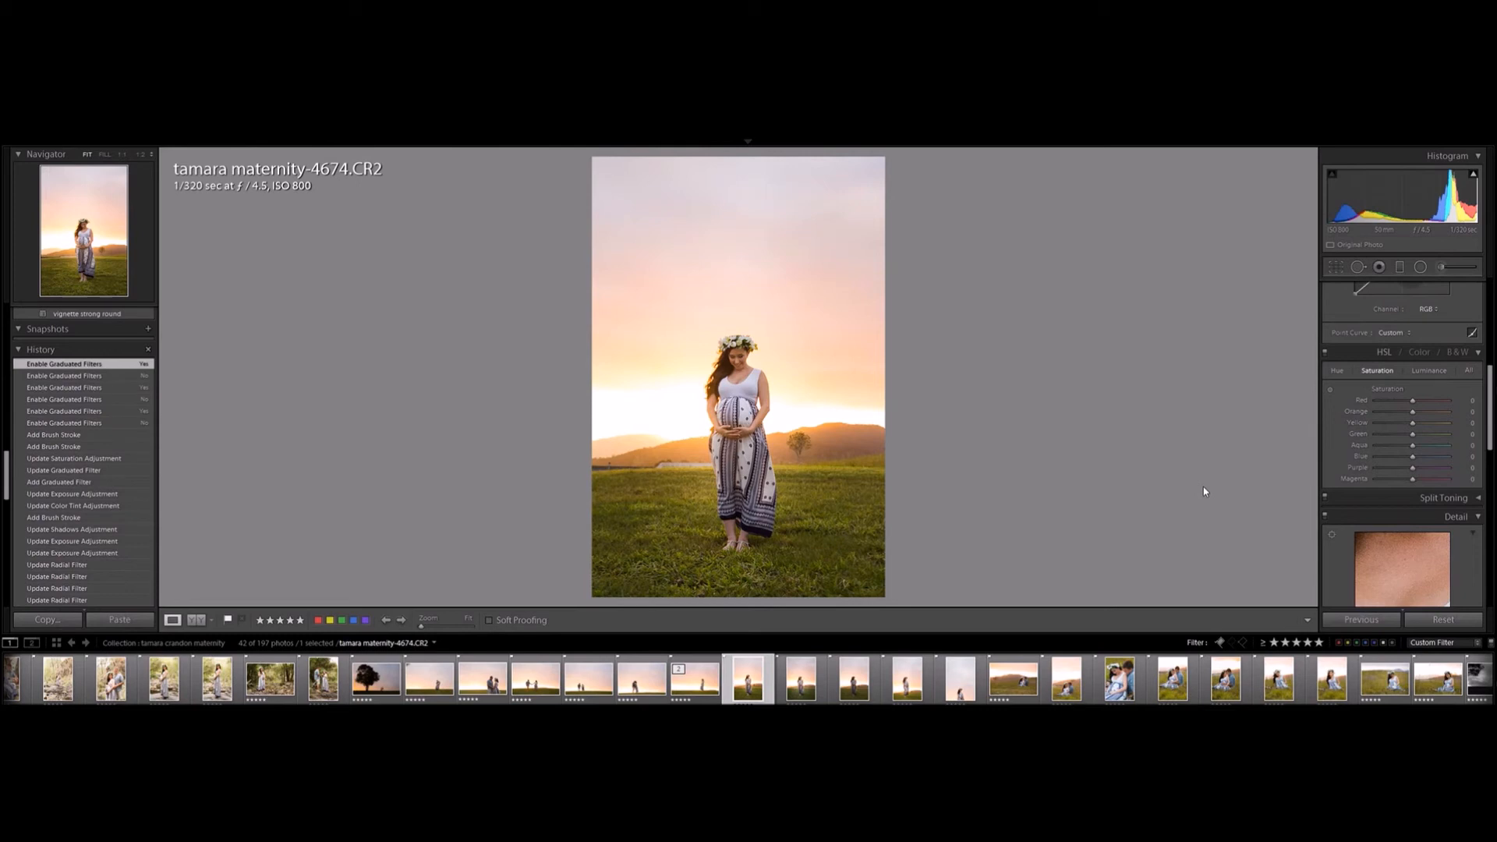
key("Right")
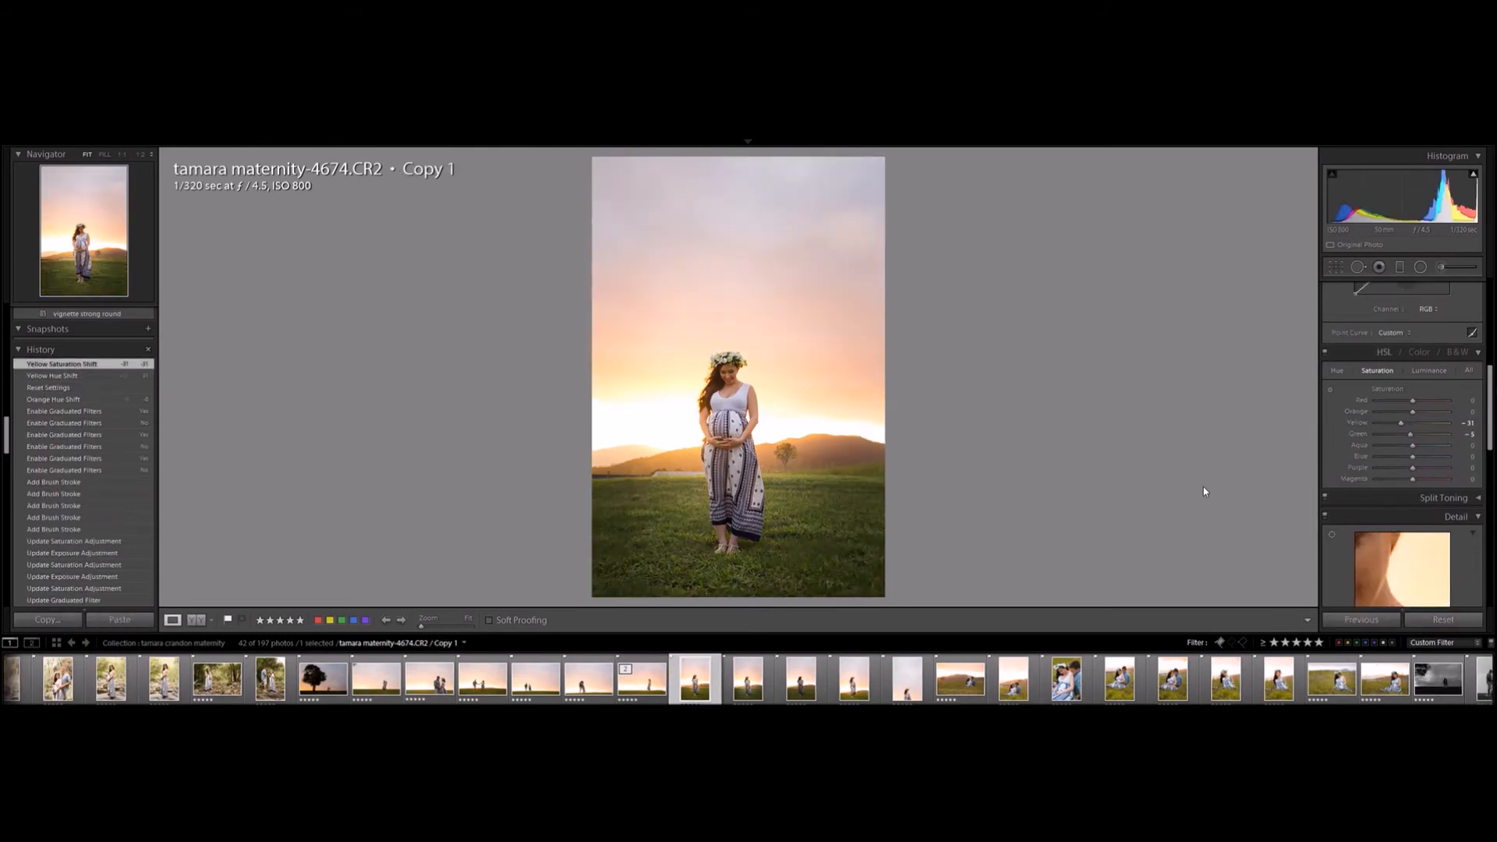
key("Left")
key("Right")
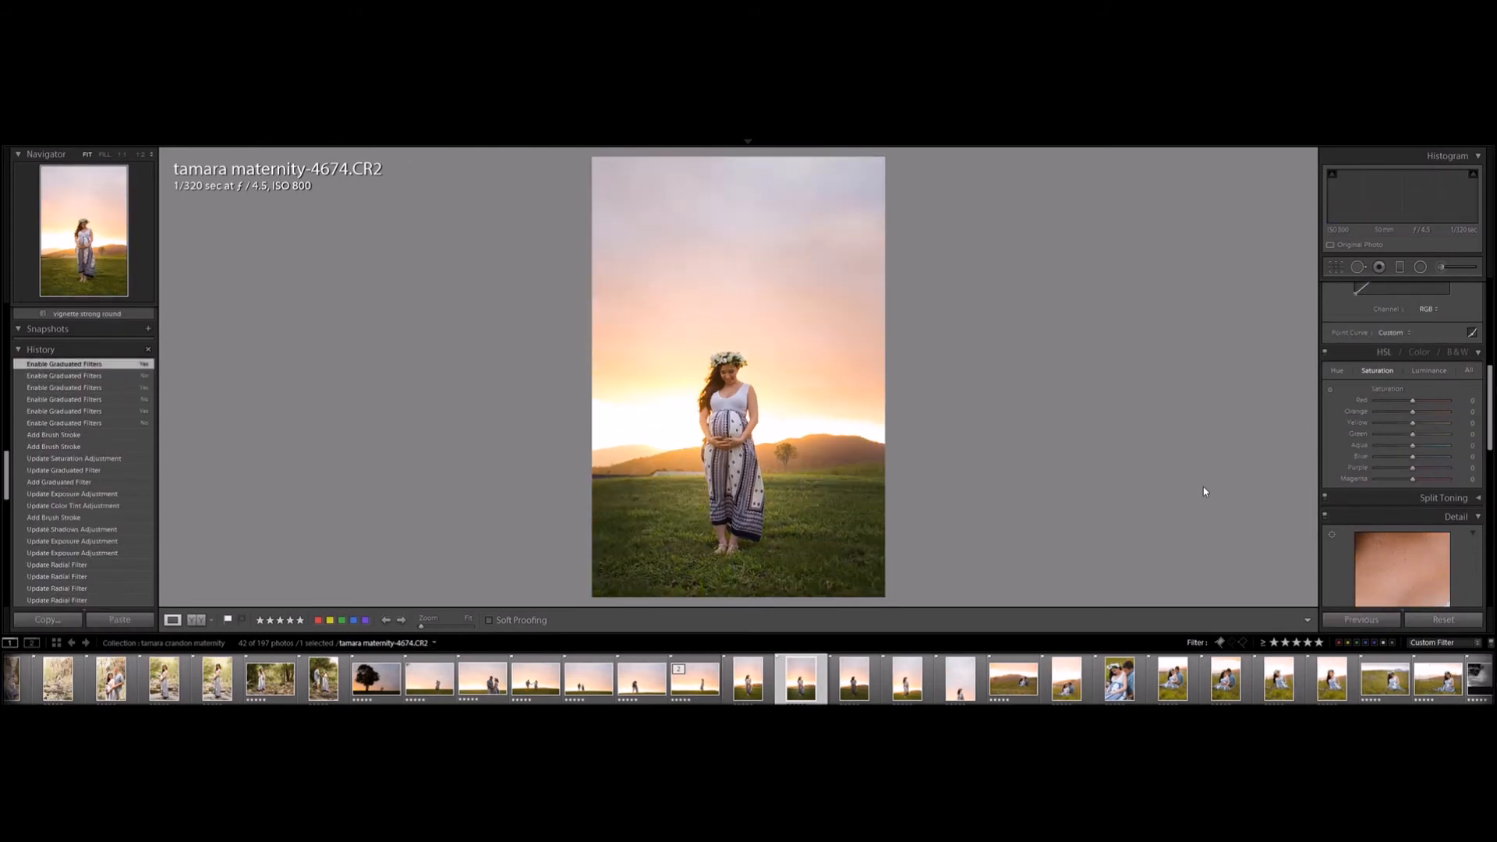
key("Left")
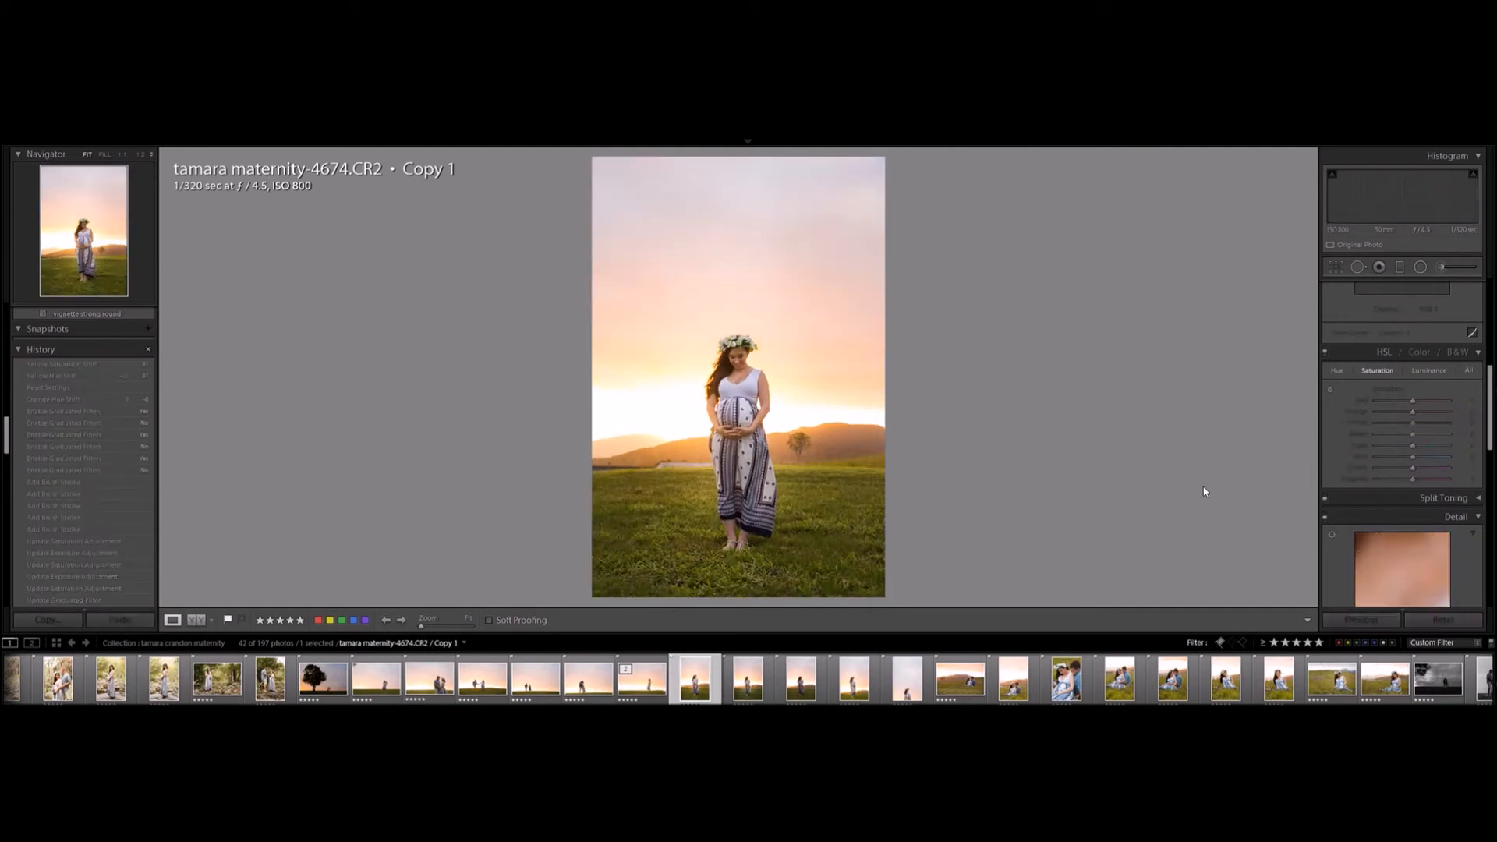
key("Right")
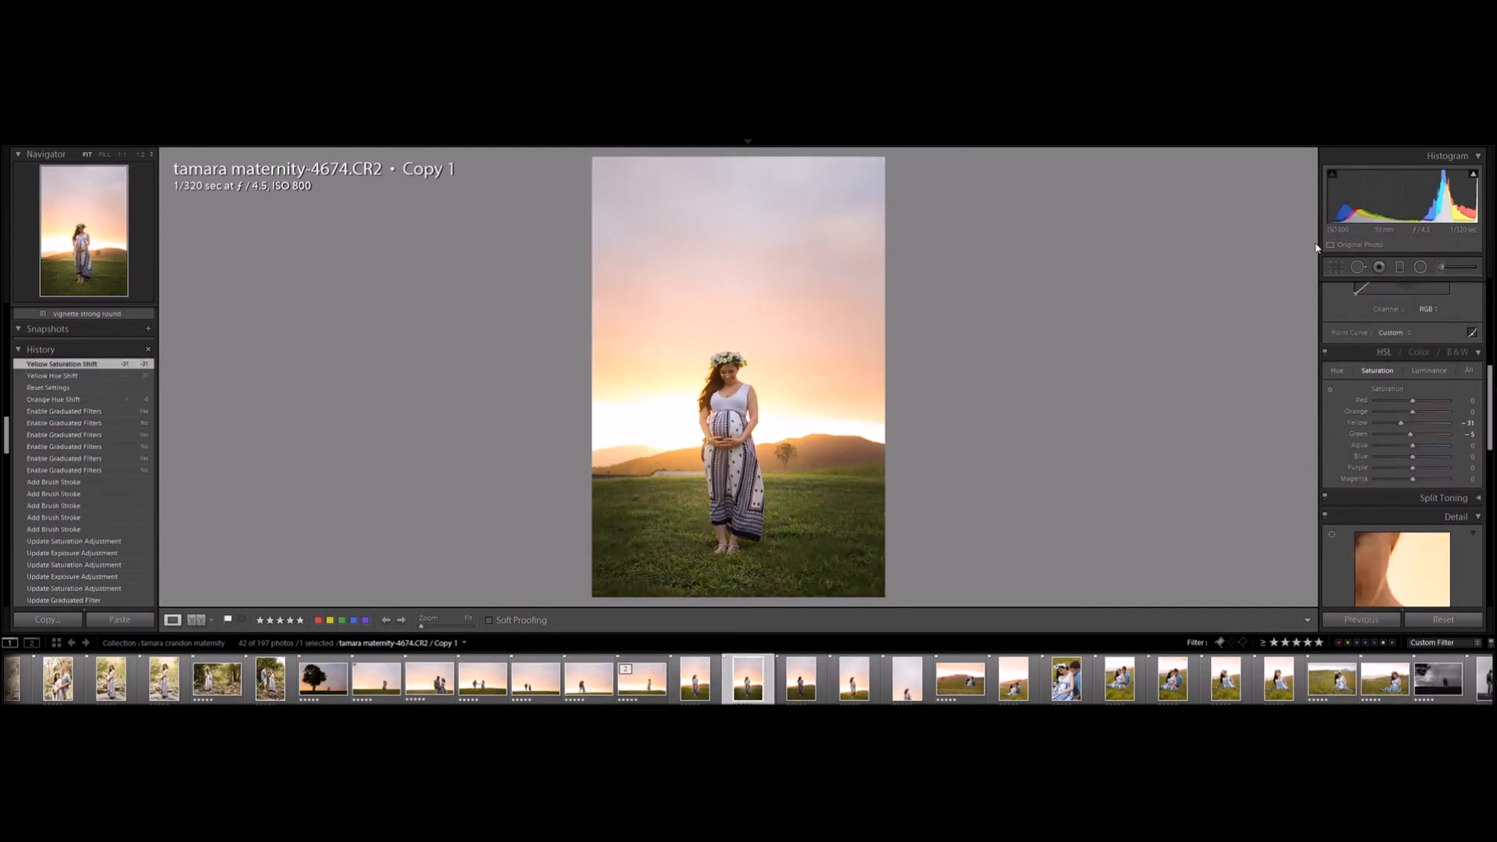
Crop Copy 1 slightly tighter at the original aspect ratio, reposition the woman in the frame, and apply the crop.
left_click(1334, 267)
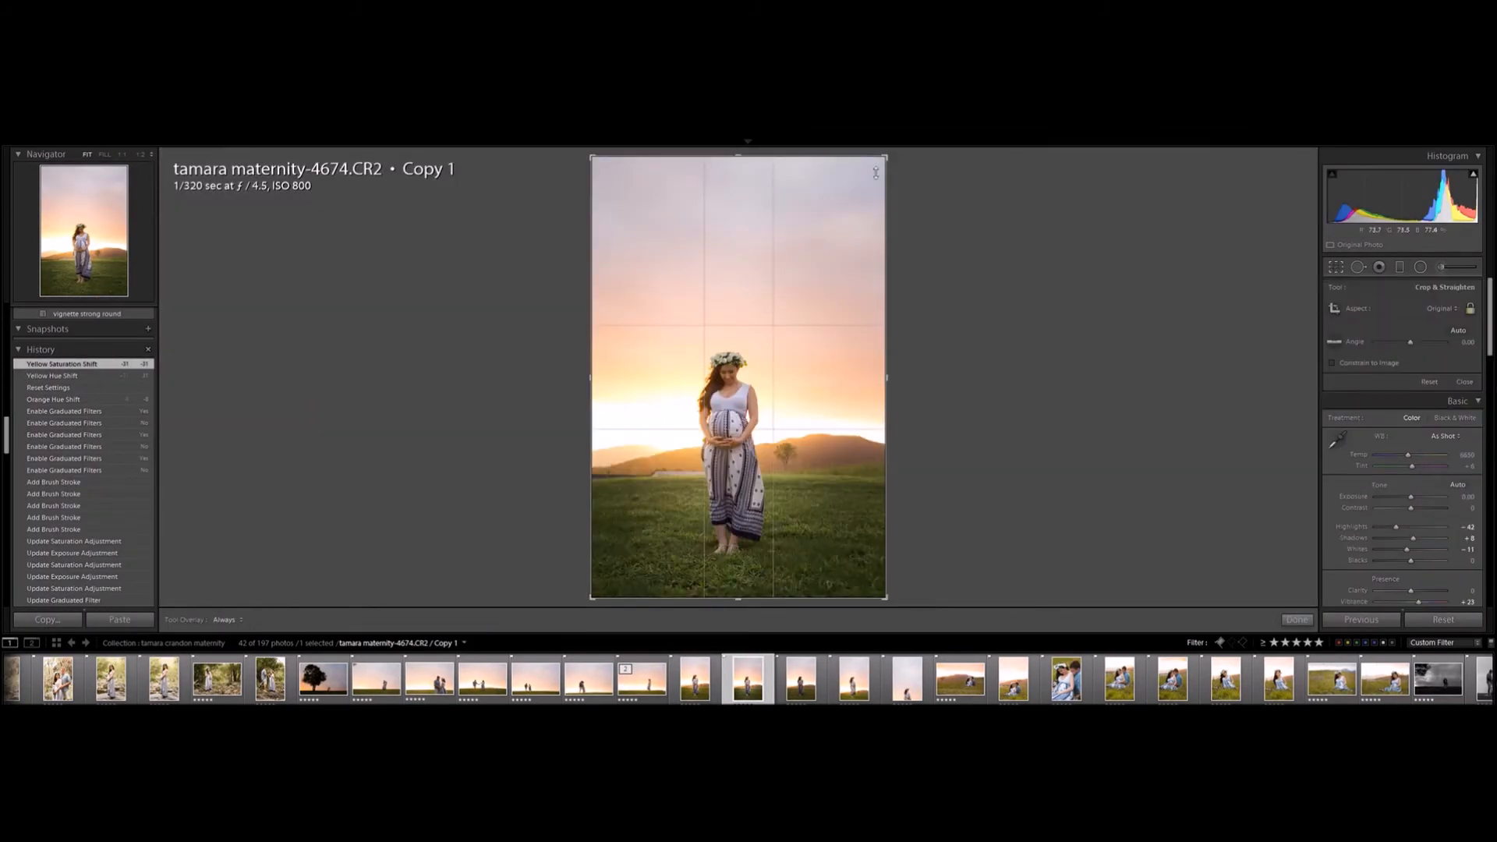
left_click_drag(896, 167, 880, 172)
left_click_drag(832, 255, 829, 260)
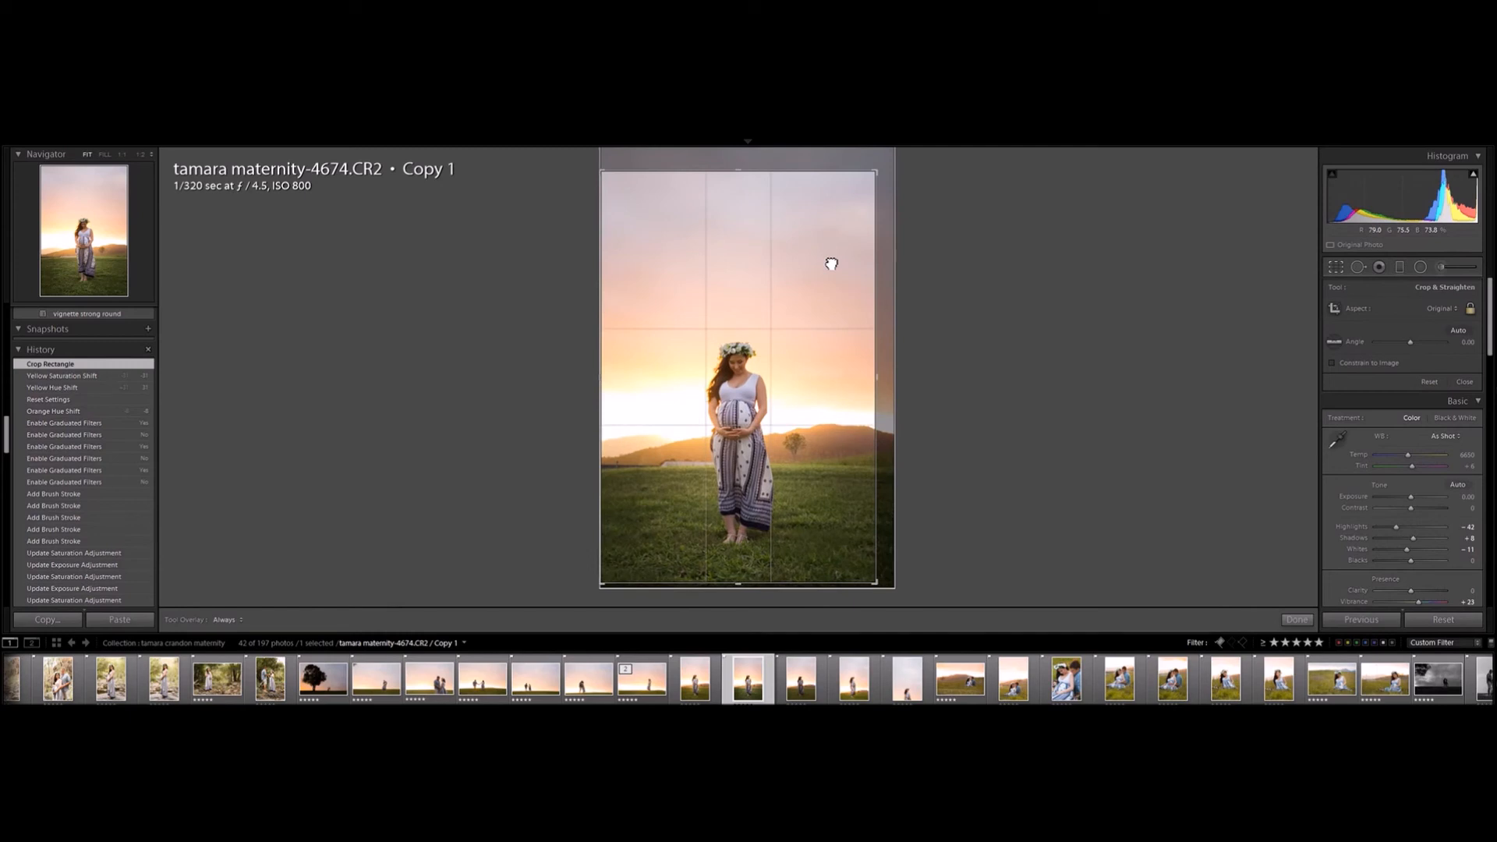
left_click(1465, 382)
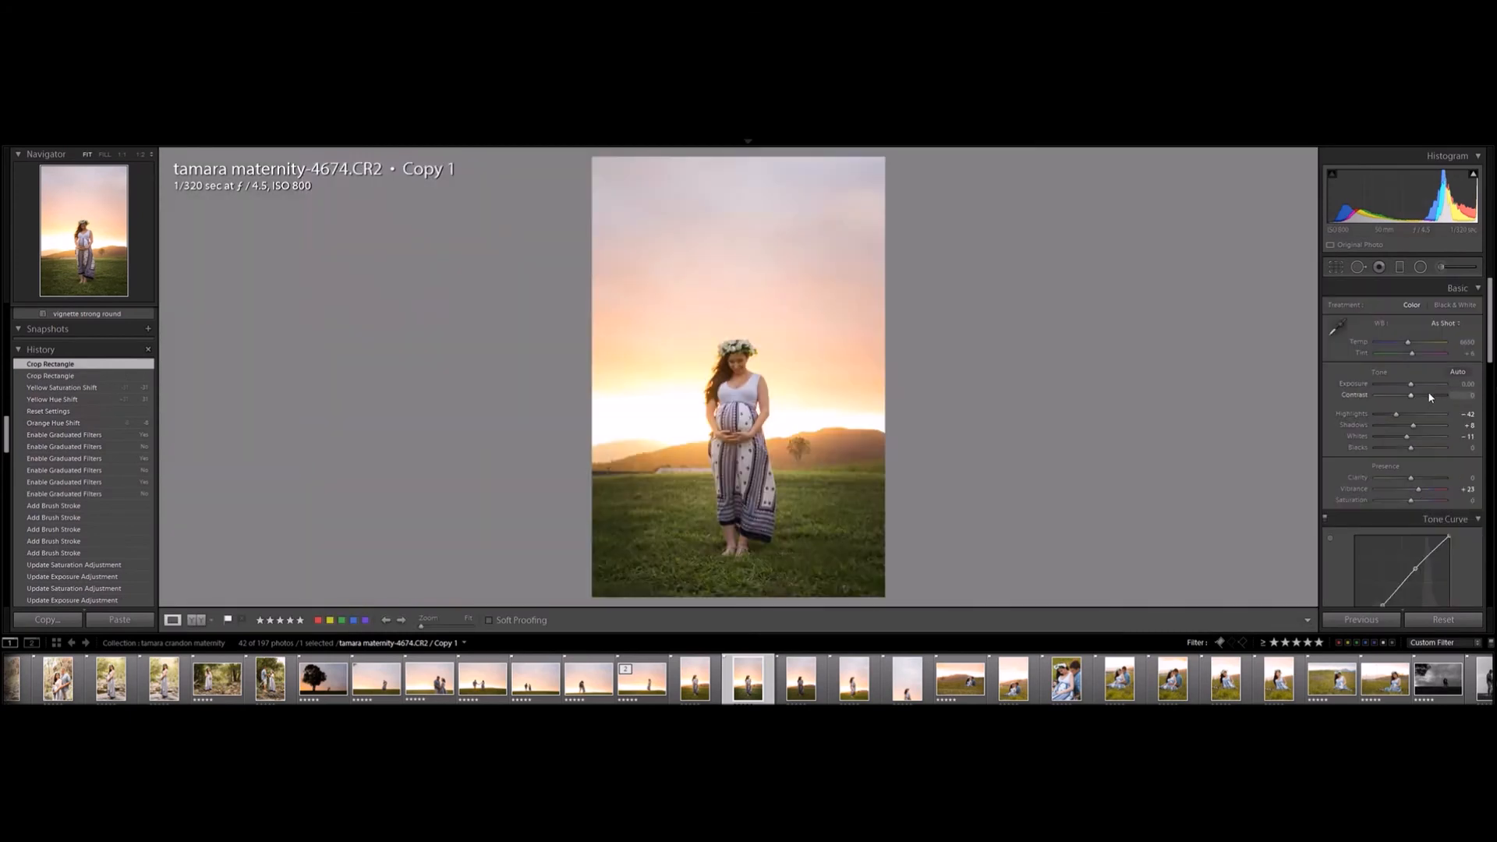
Set the sharpening amount to 55 and compare the enlarged portrait with and without the detail adjustments, leaving them enabled.
left_click_drag(1488, 351, 1485, 482)
left_click_drag(1410, 396, 1408, 445)
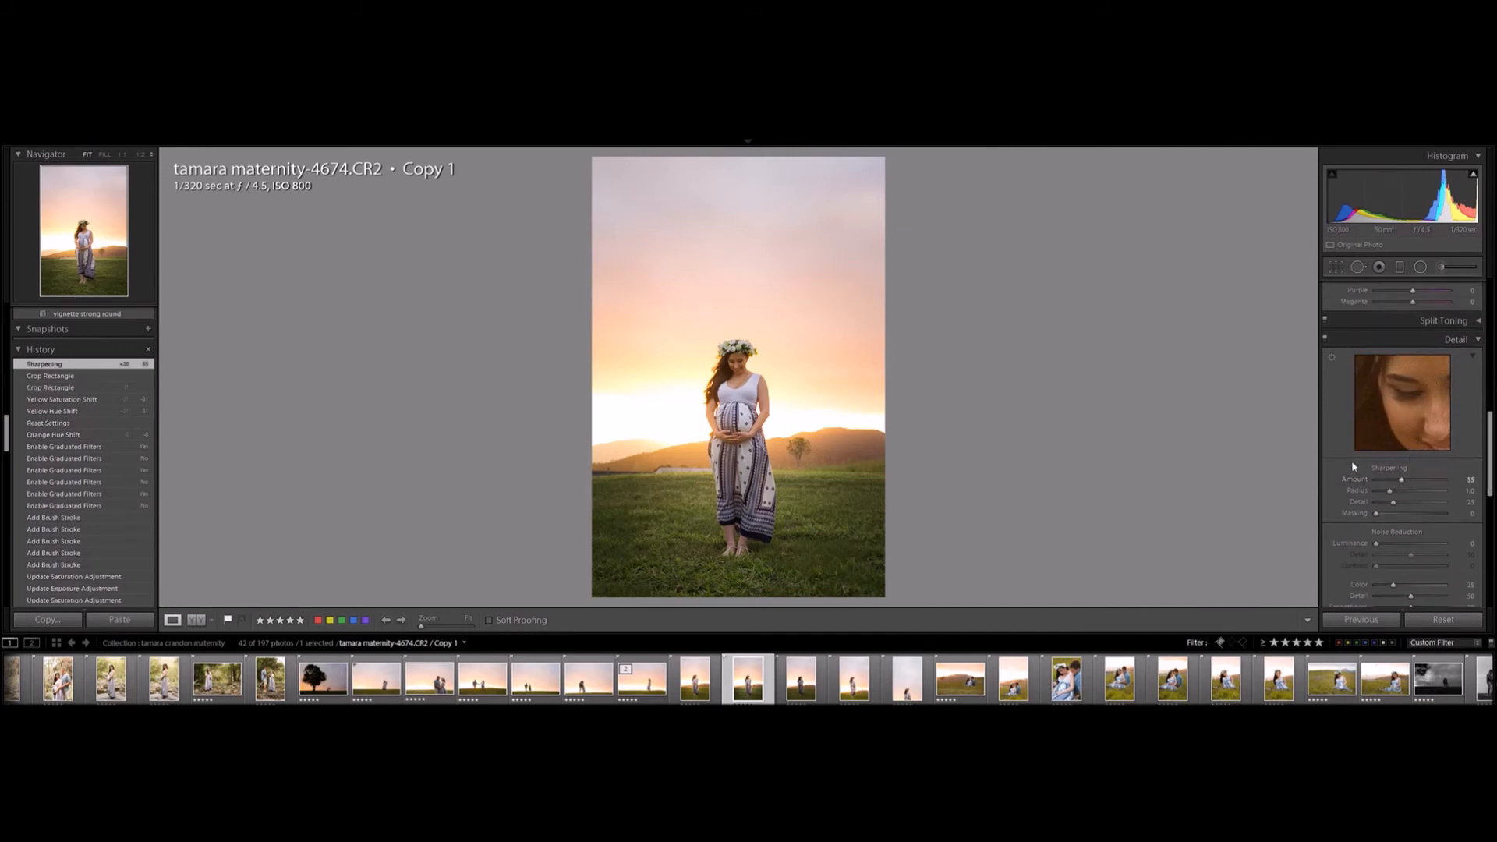
left_click(756, 382)
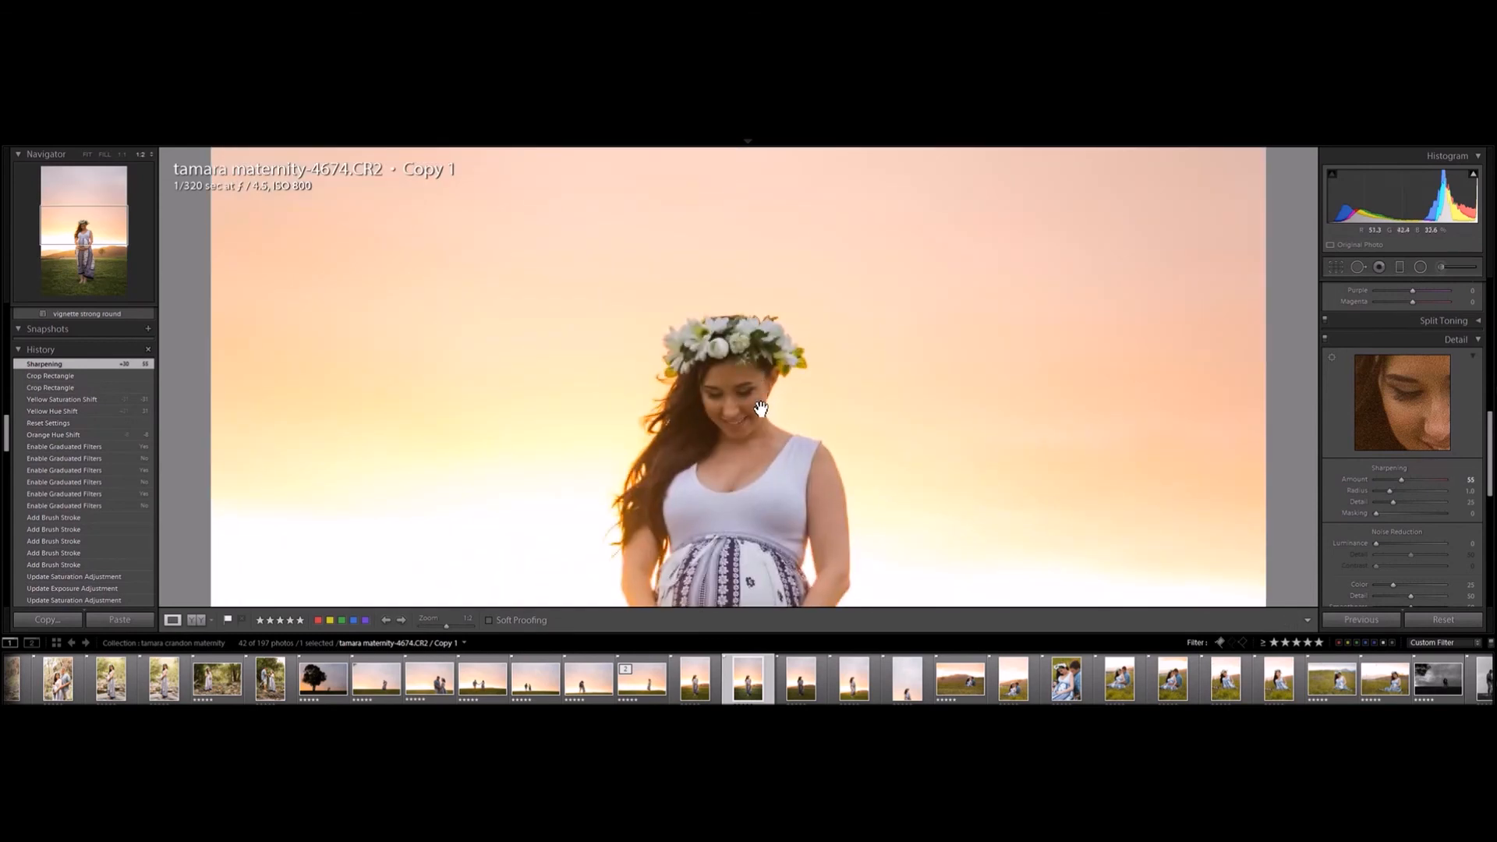
left_click(1324, 340)
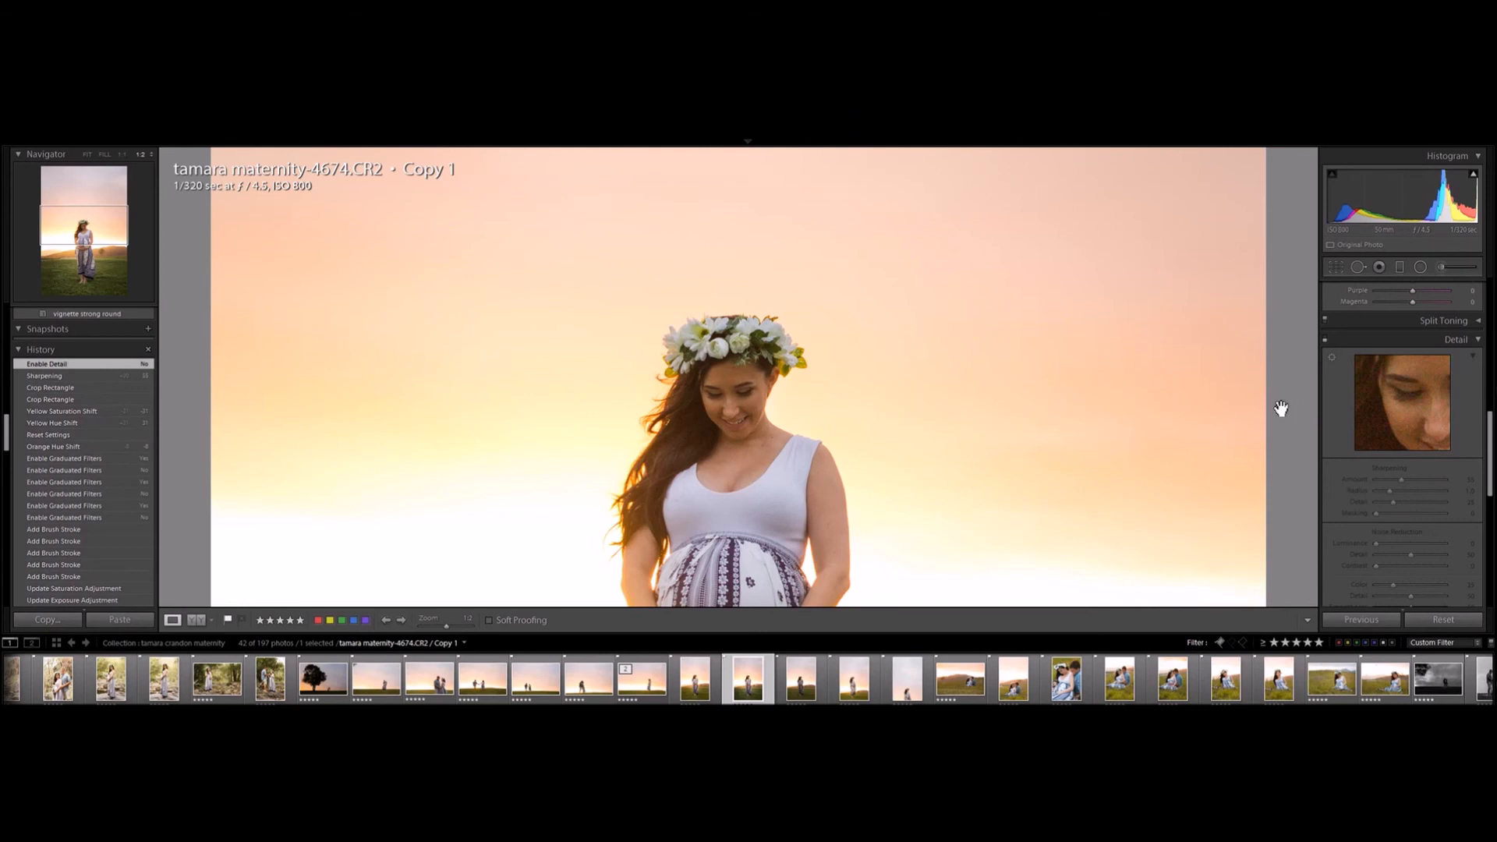
left_click(1325, 340)
left_click(1325, 341)
Set the sharpening masking to 44, add slight luminance noise reduction, and return to viewing the whole photo.
left_click_drag(1376, 513, 1378, 549)
key("alt")
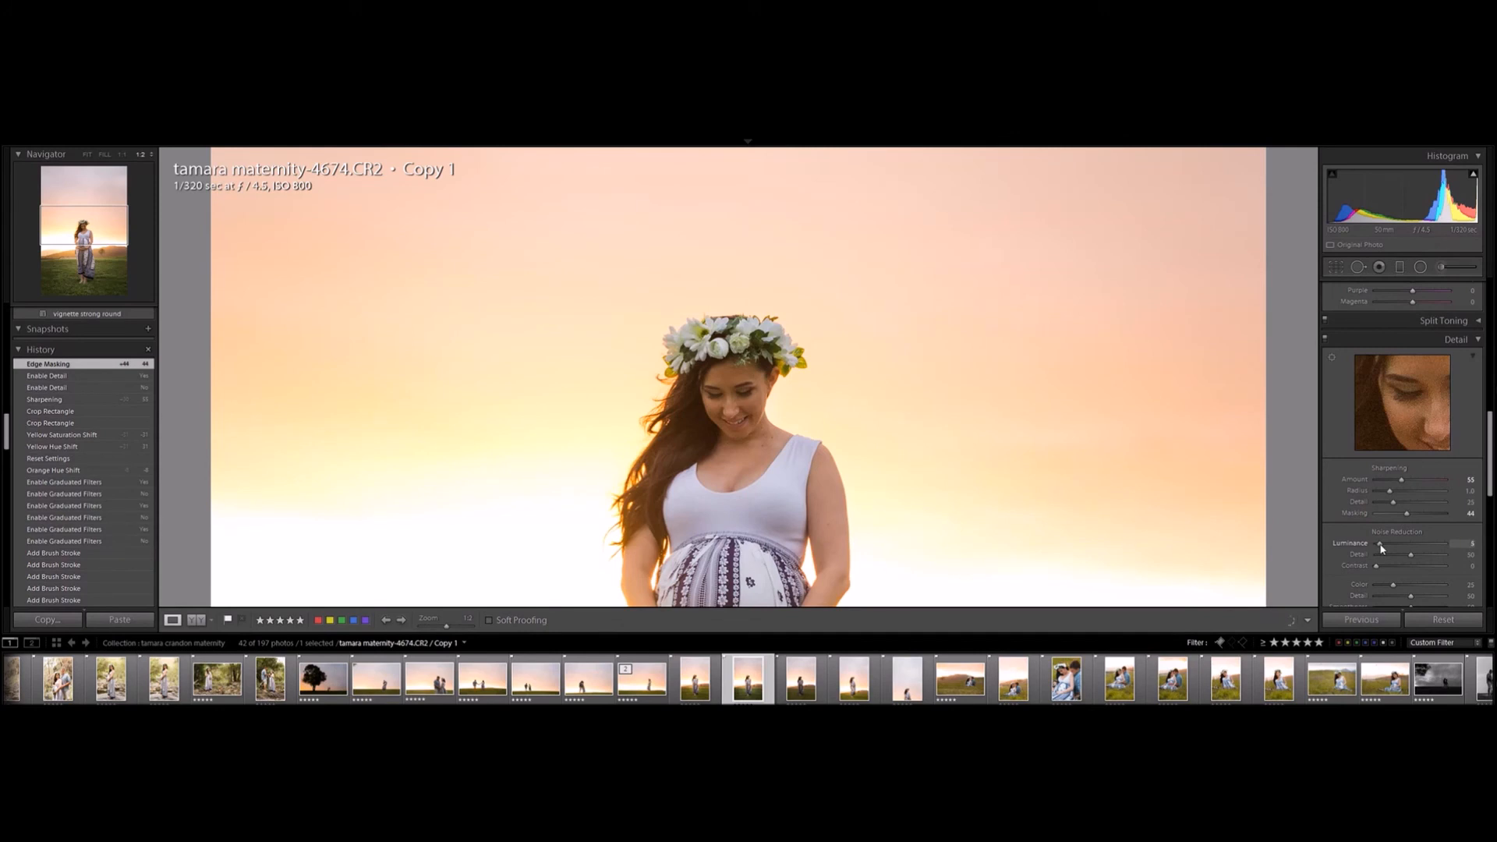
left_click_drag(1381, 550, 1381, 550)
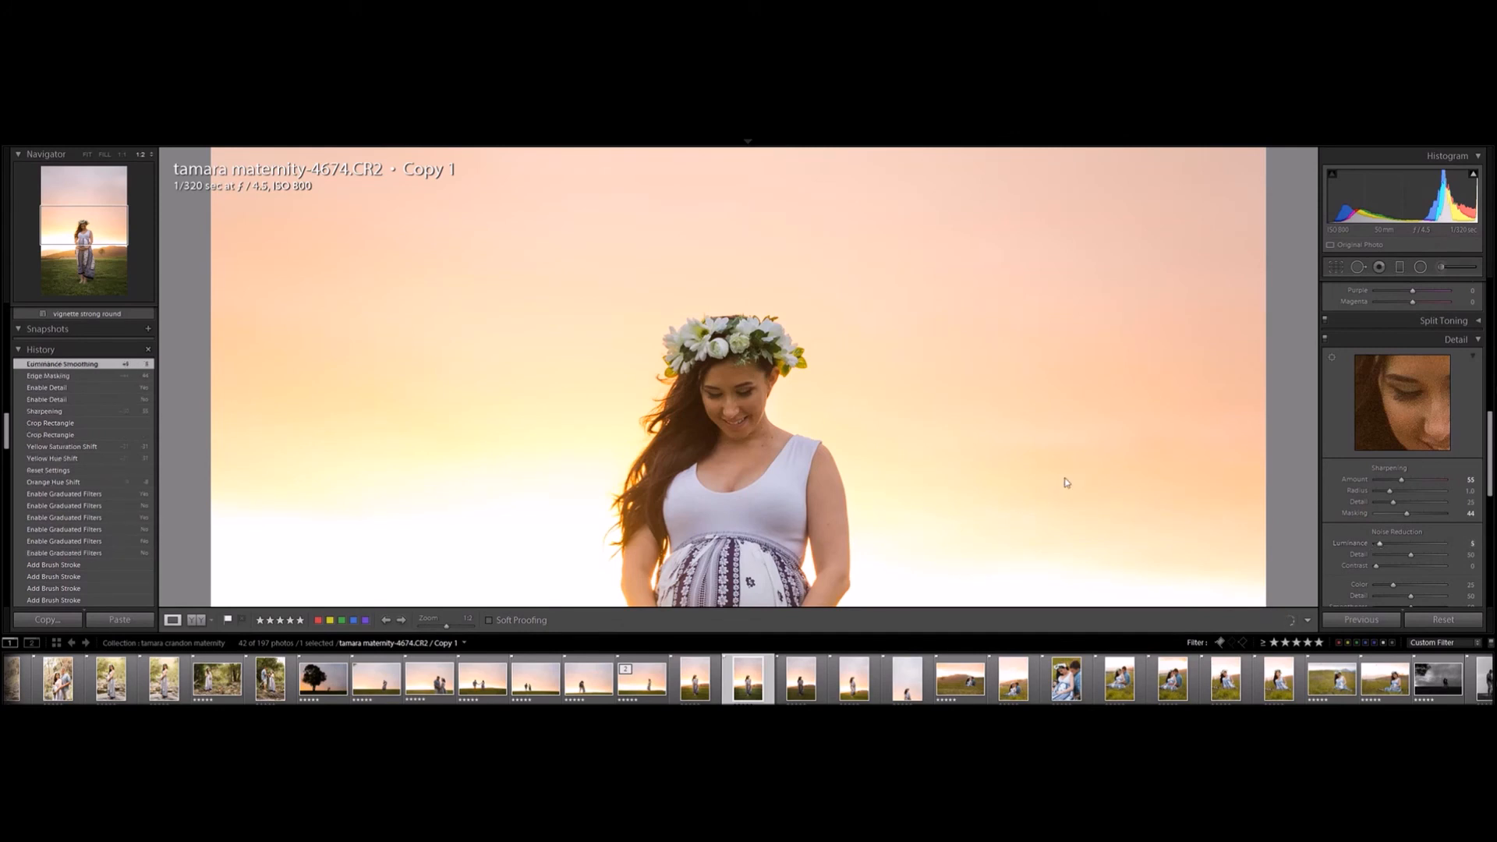
left_click(747, 396)
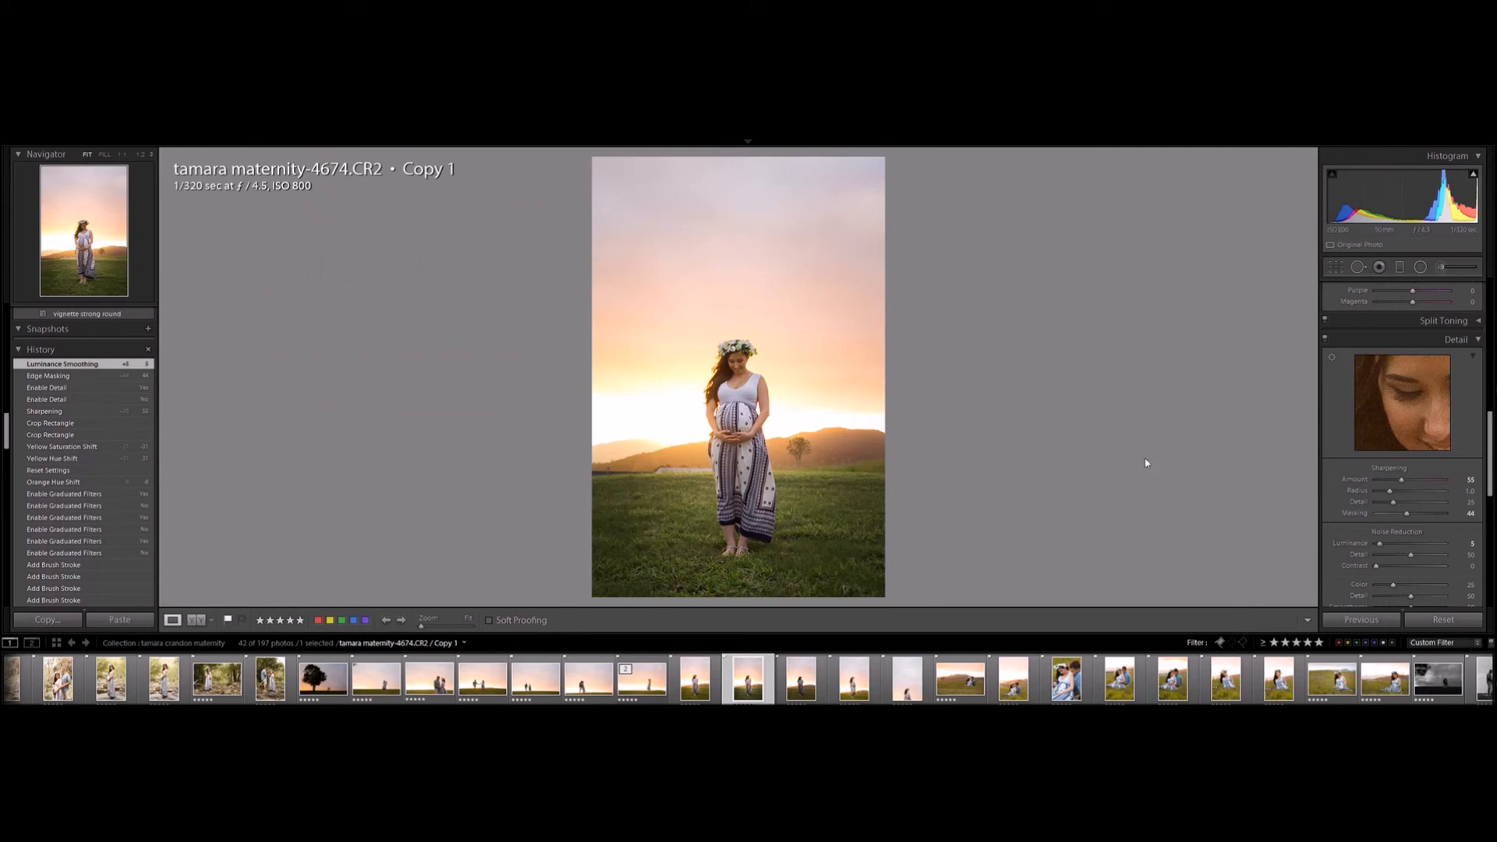
left_click_drag(1489, 465, 1489, 332)
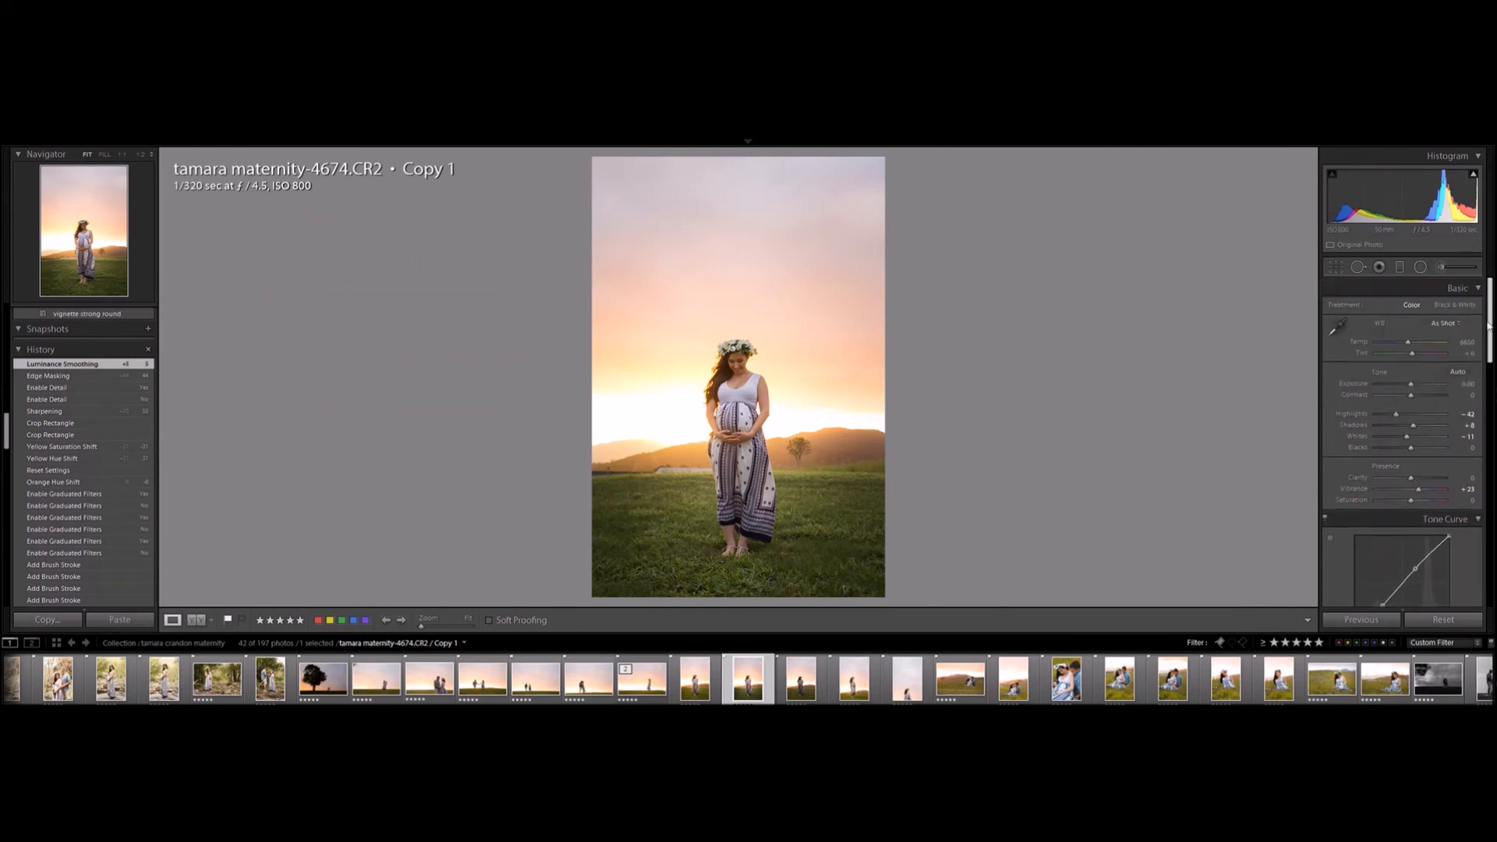